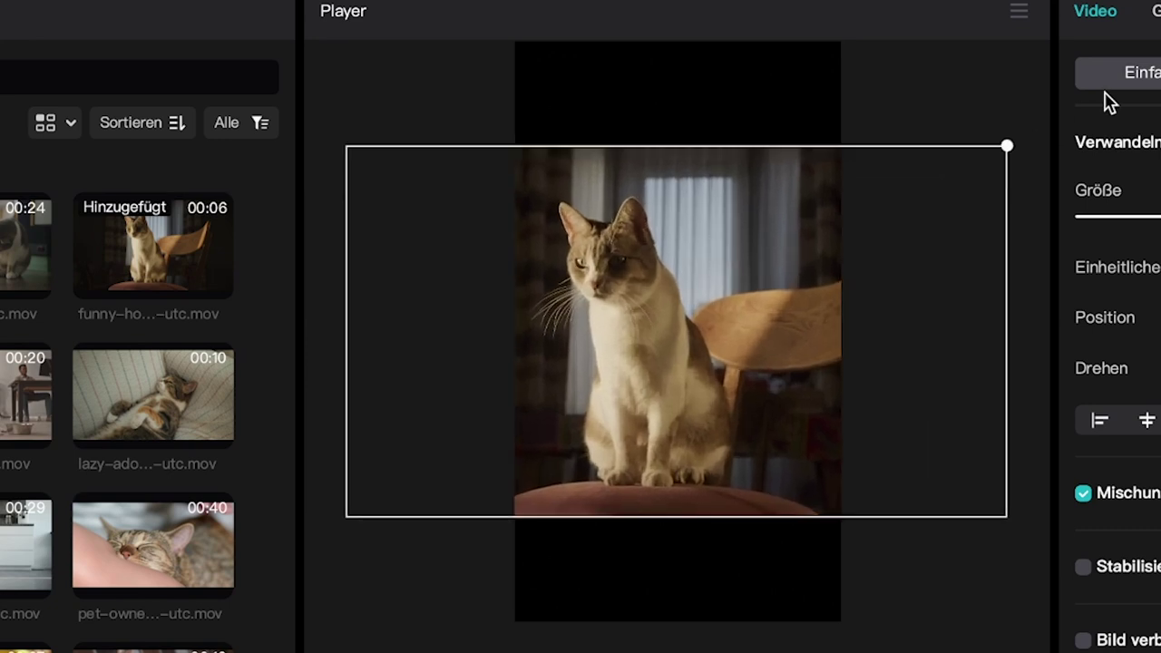
Reposition the enlarged cat clip within the vertical frame and change the default text to KATZEN.
left_click_drag(544, 299, 614, 307)
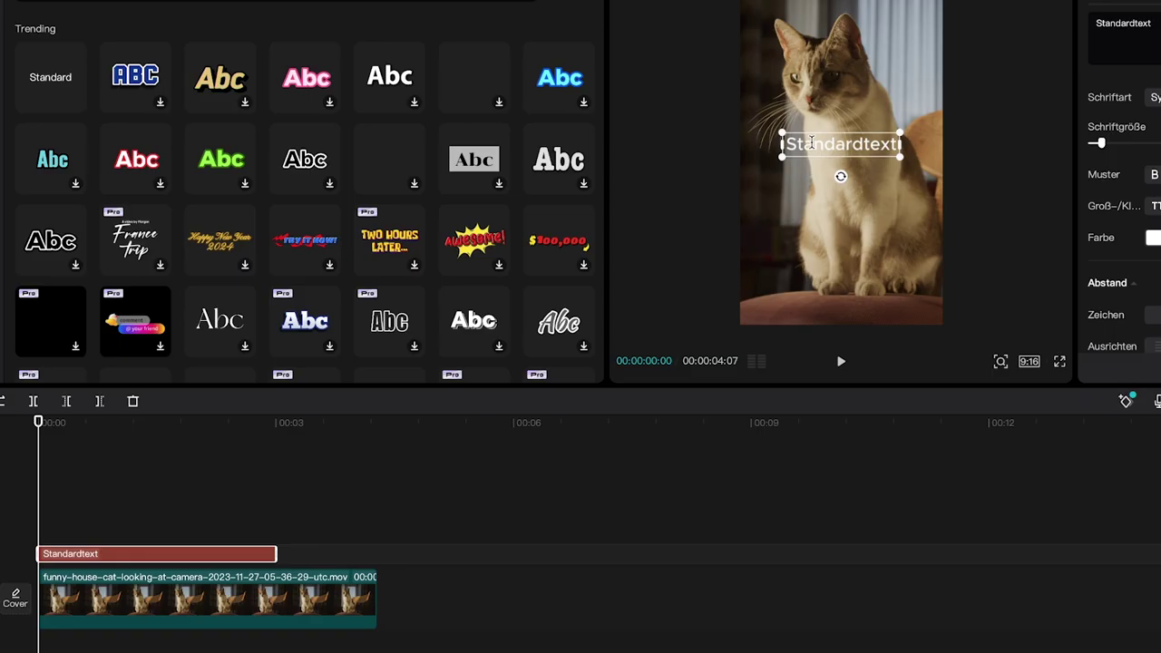
type("KATZEN")
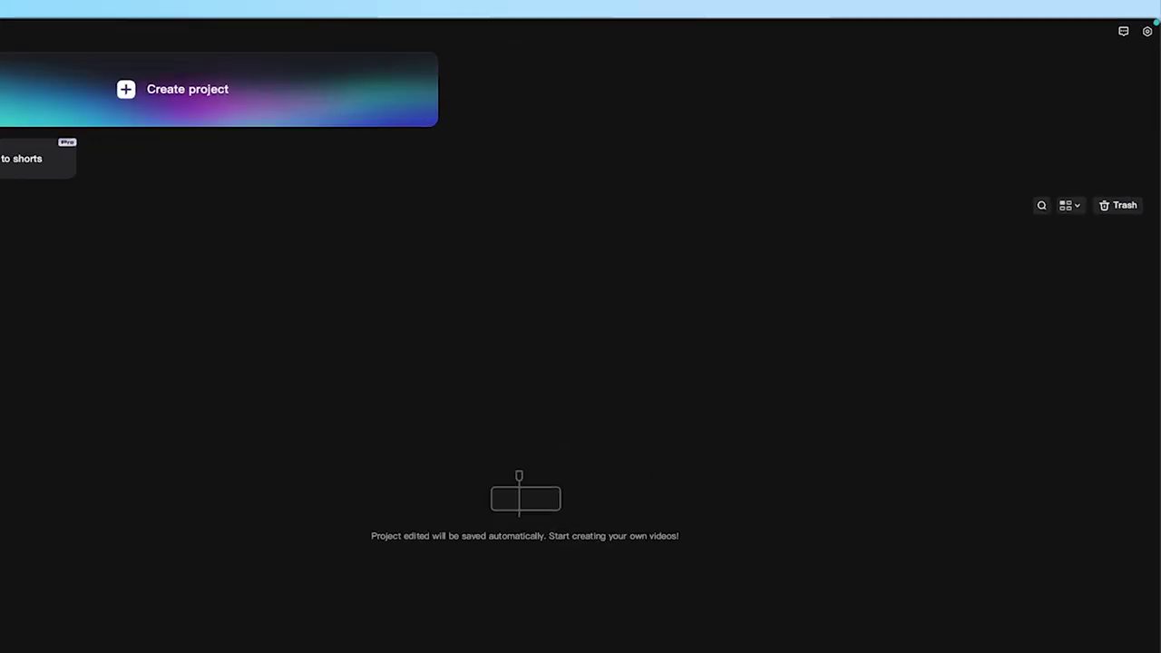
Change the program's interface language to Deutsch, save the setting and restart the program.
left_click(1136, 57)
left_click(1019, 64)
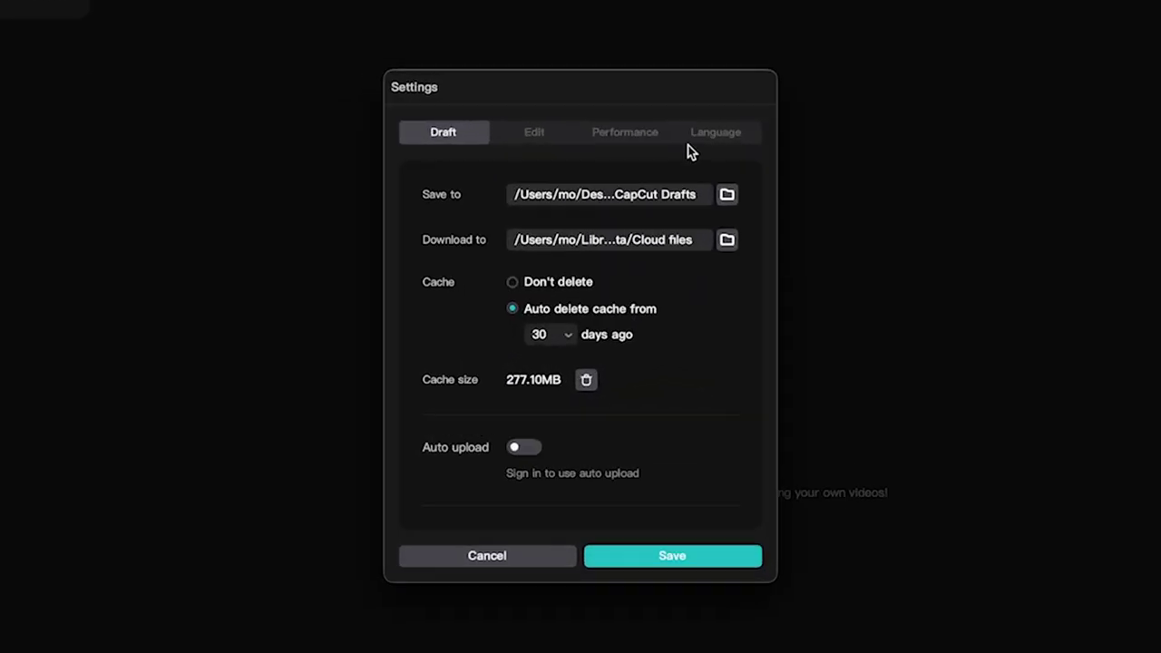
left_click(700, 136)
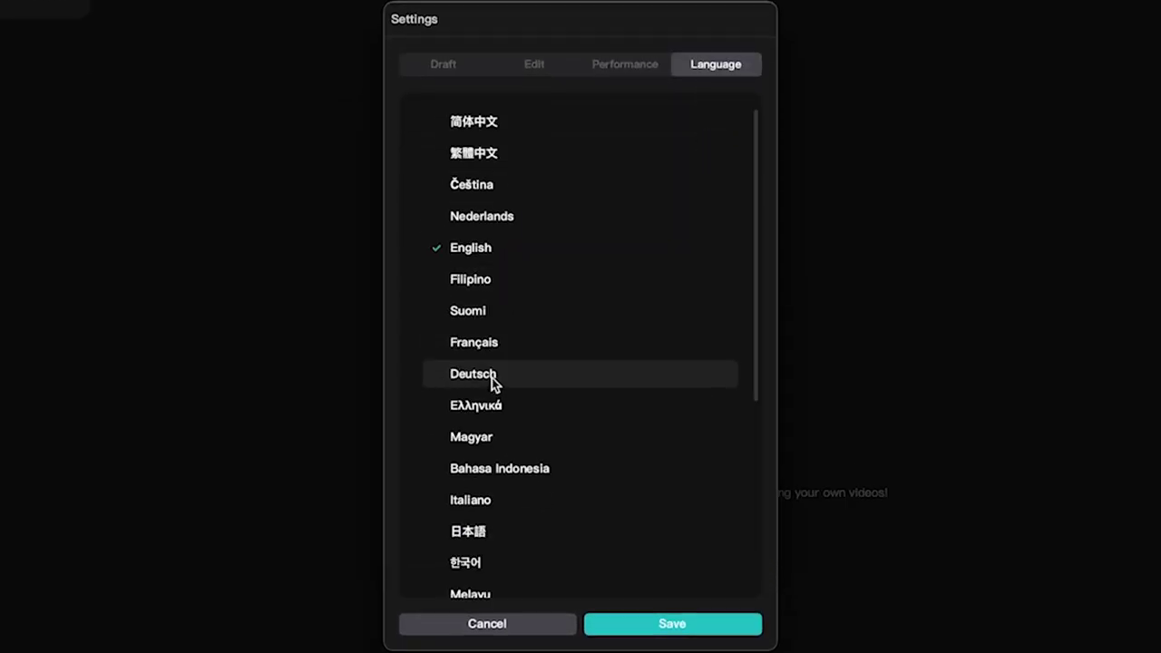
left_click(491, 379)
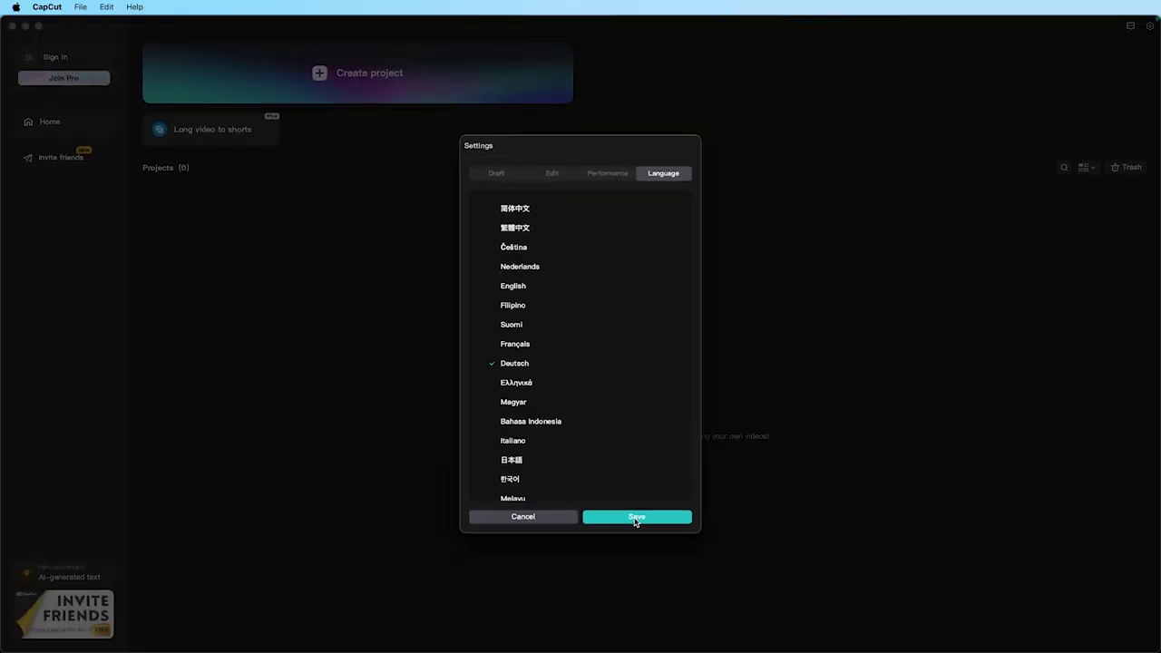
left_click(636, 517)
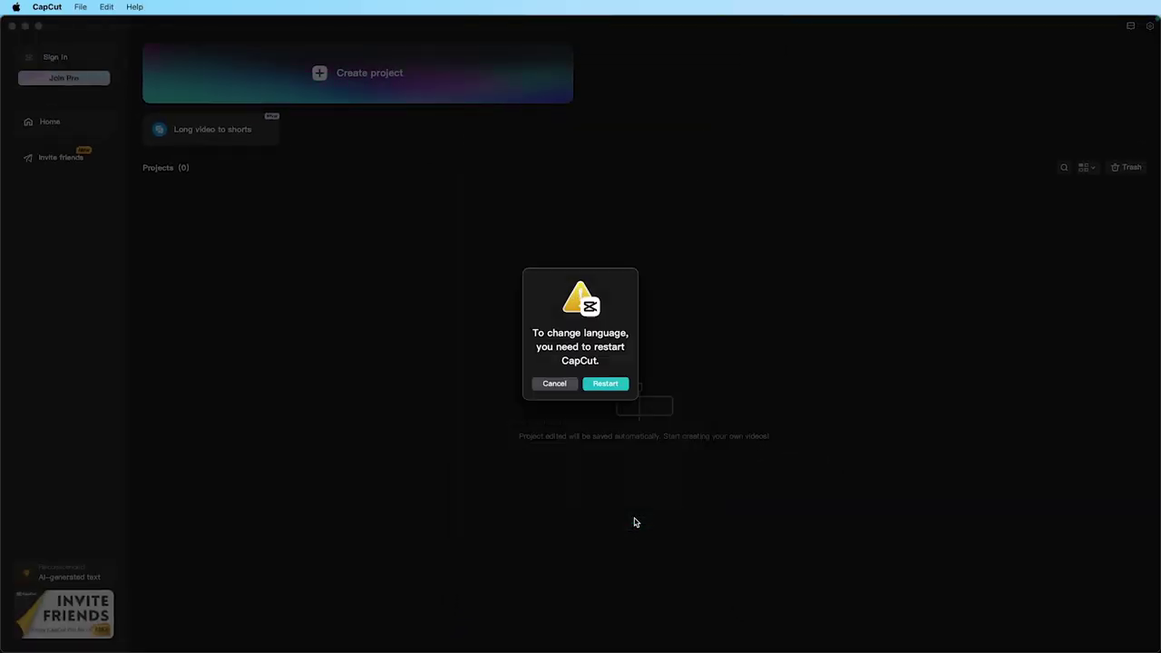
left_click(606, 384)
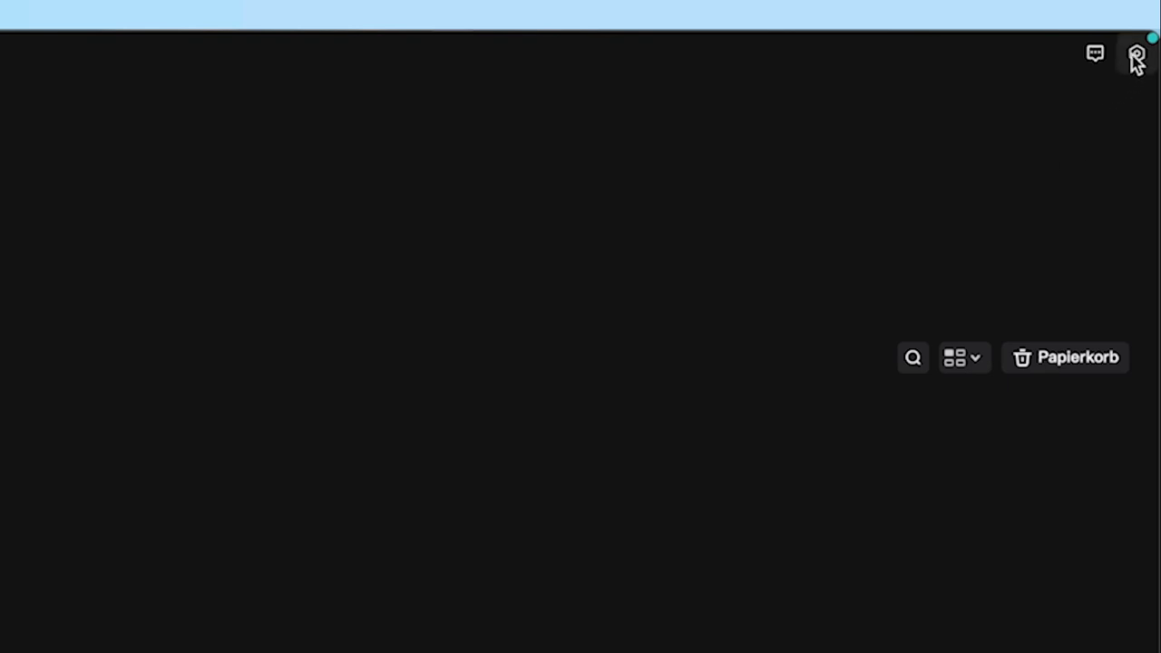
Review the draft storage location and cache options in the program settings, then save and close them.
left_click(1137, 57)
left_click(1037, 97)
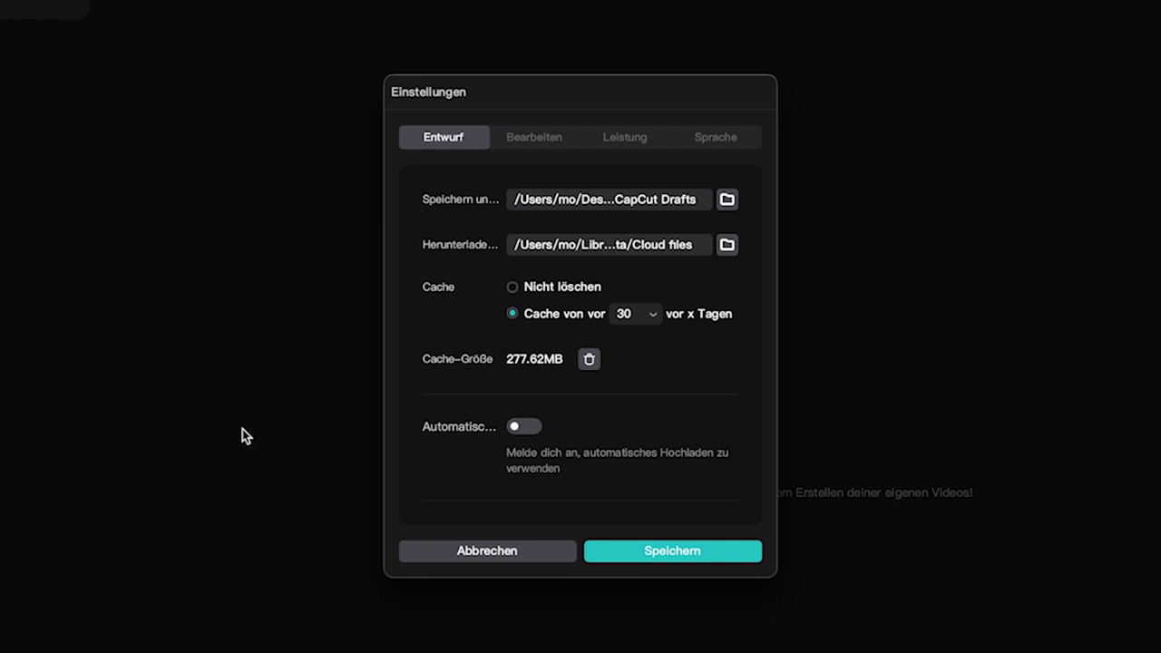
left_click(679, 553)
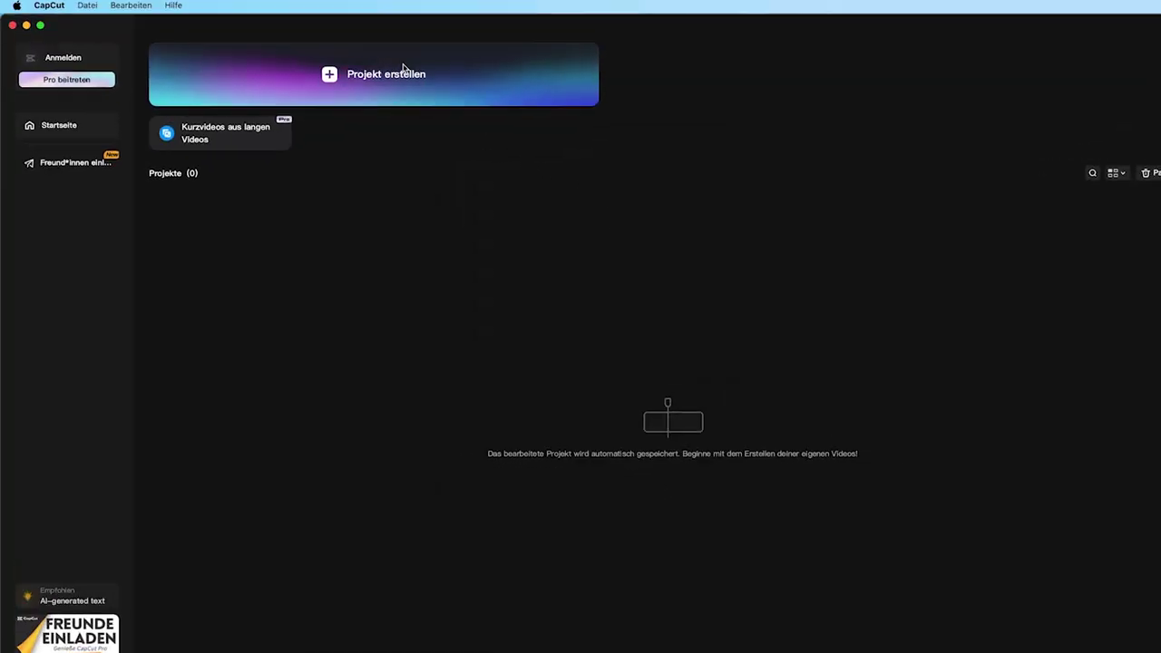
Create a new project and name it Capcut_Haustiere in its project settings.
left_click(440, 76)
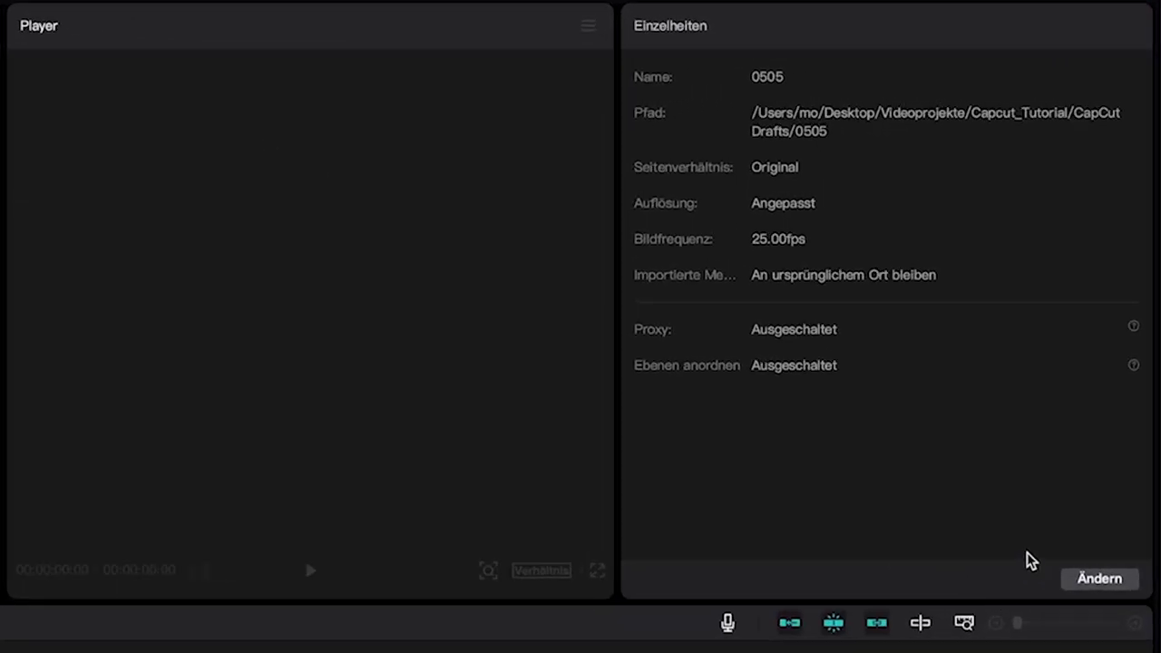
left_click(1098, 581)
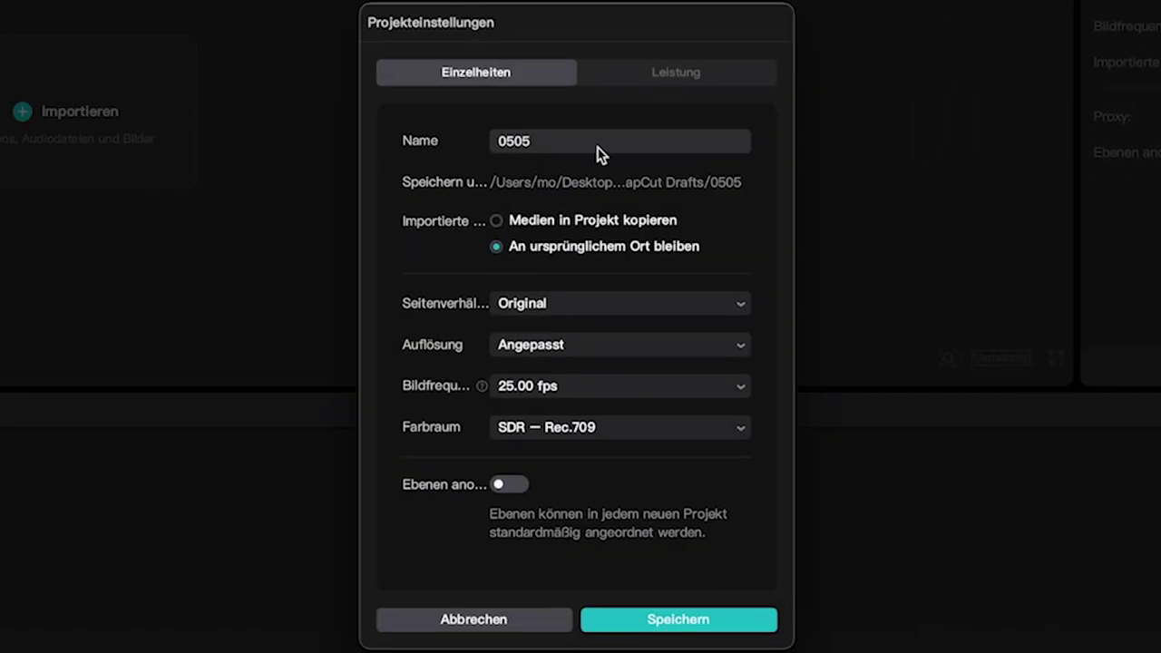
left_click_drag(581, 146, 381, 119)
type("Capcut_Haustiere")
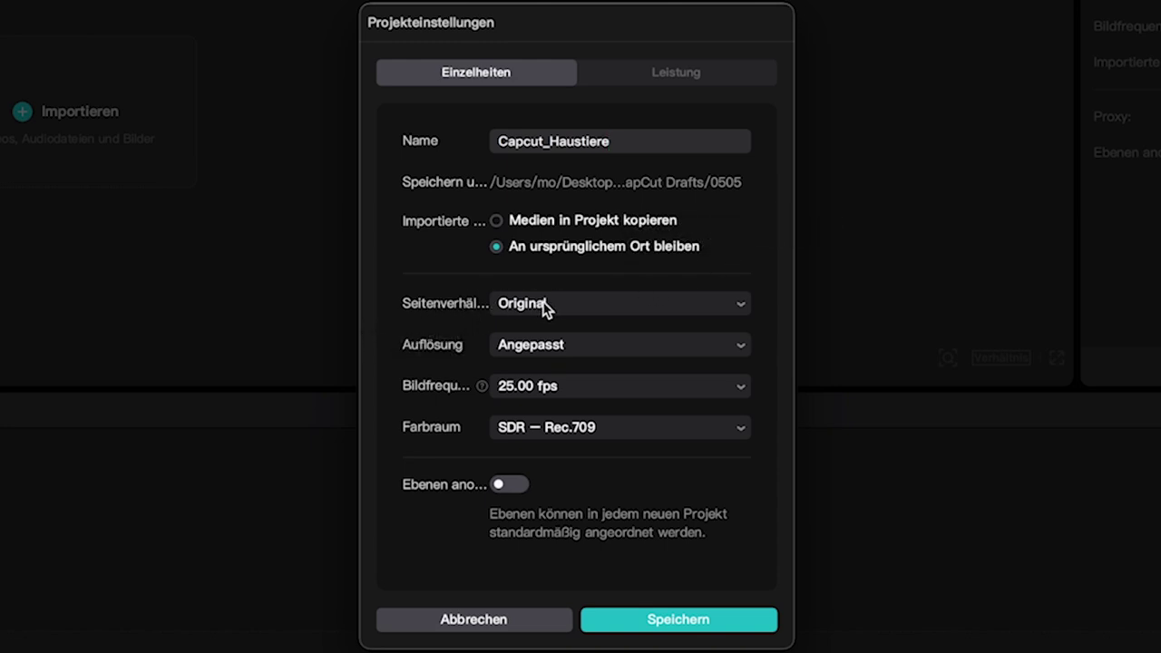
Set the project's aspect ratio to 9:16, keep the resolution at Angepasst and the frame rate at 25.00 fps, and save the settings.
left_click(649, 310)
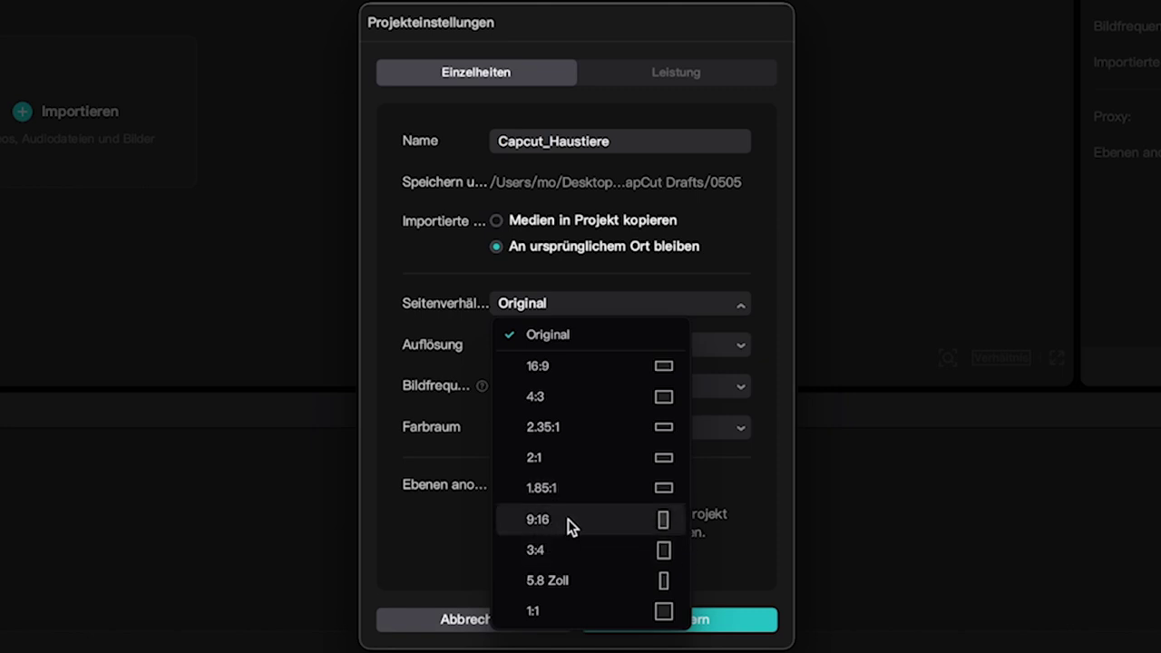
left_click(626, 530)
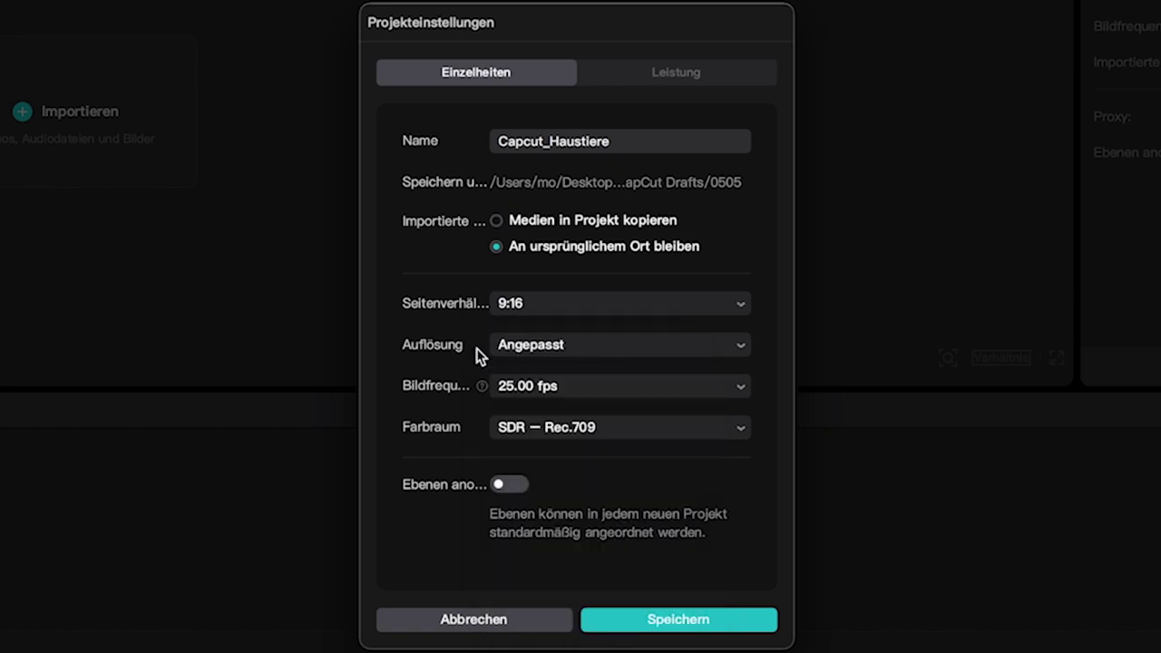
left_click(575, 353)
left_click(611, 384)
left_click(612, 387)
left_click(597, 466)
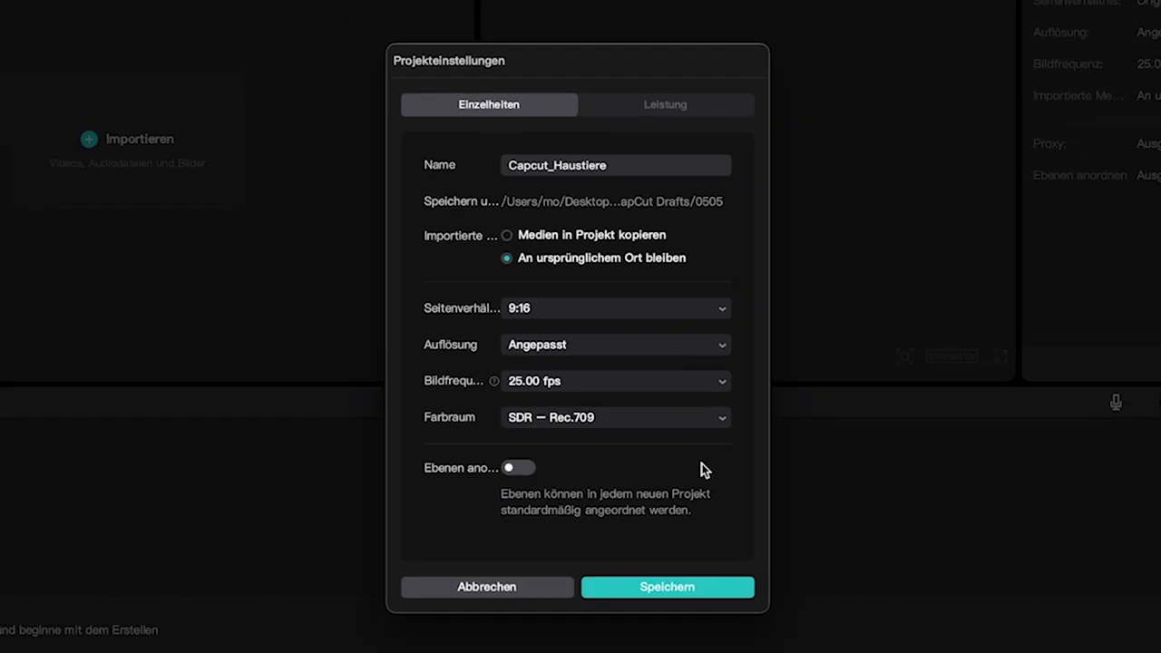
left_click(632, 499)
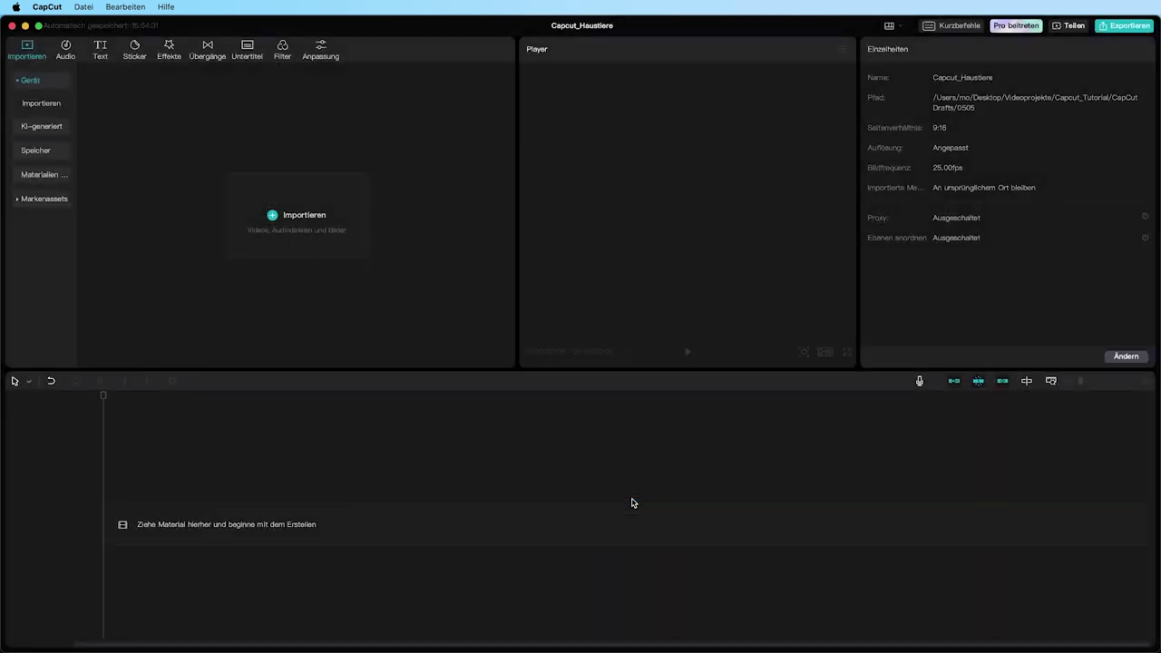
Import the Haustiere folder and the Full_V.wav audio file from Finder into the project's media library.
key("super+Tab")
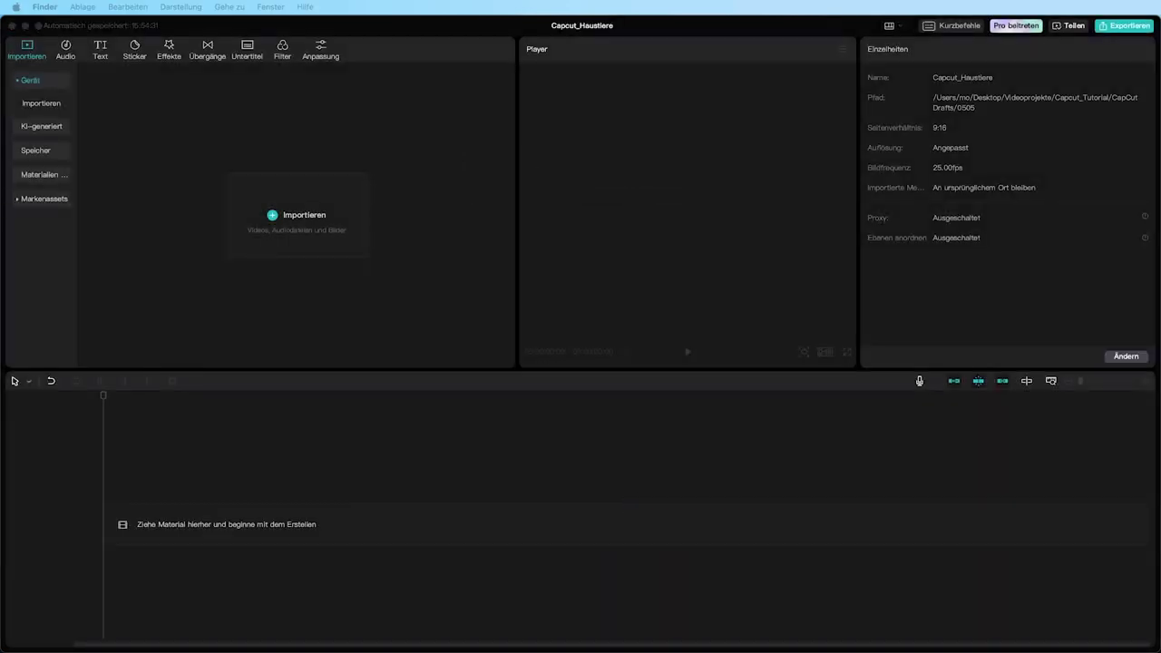
left_click_drag(451, 276, 212, 148)
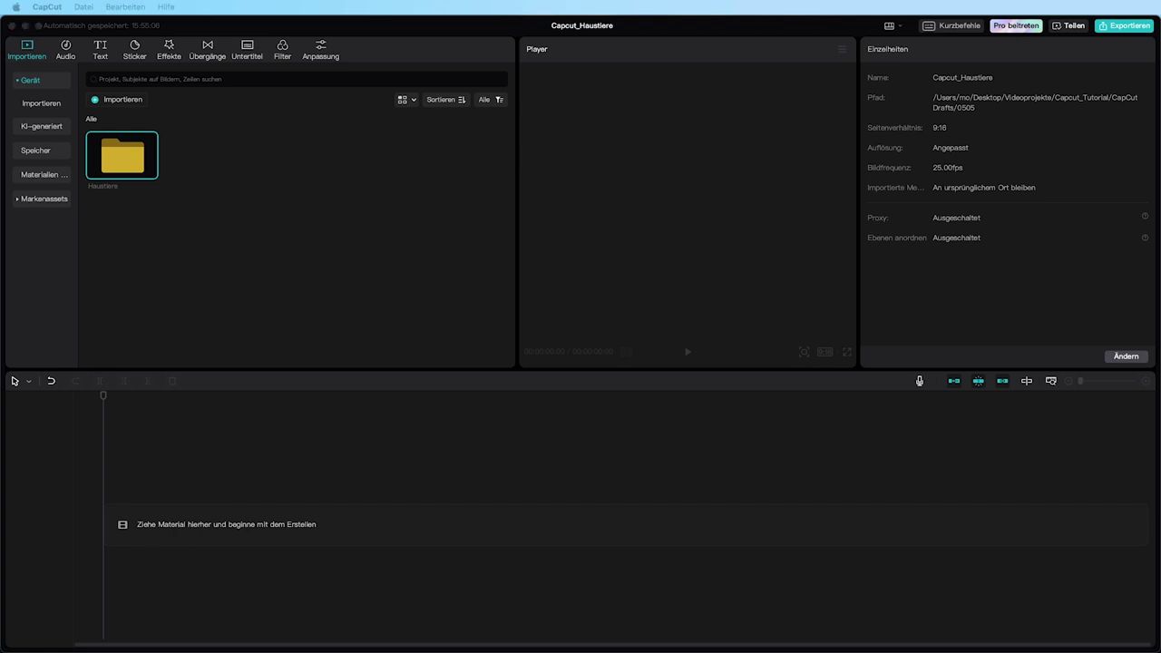
left_click_drag(572, 325, 311, 197)
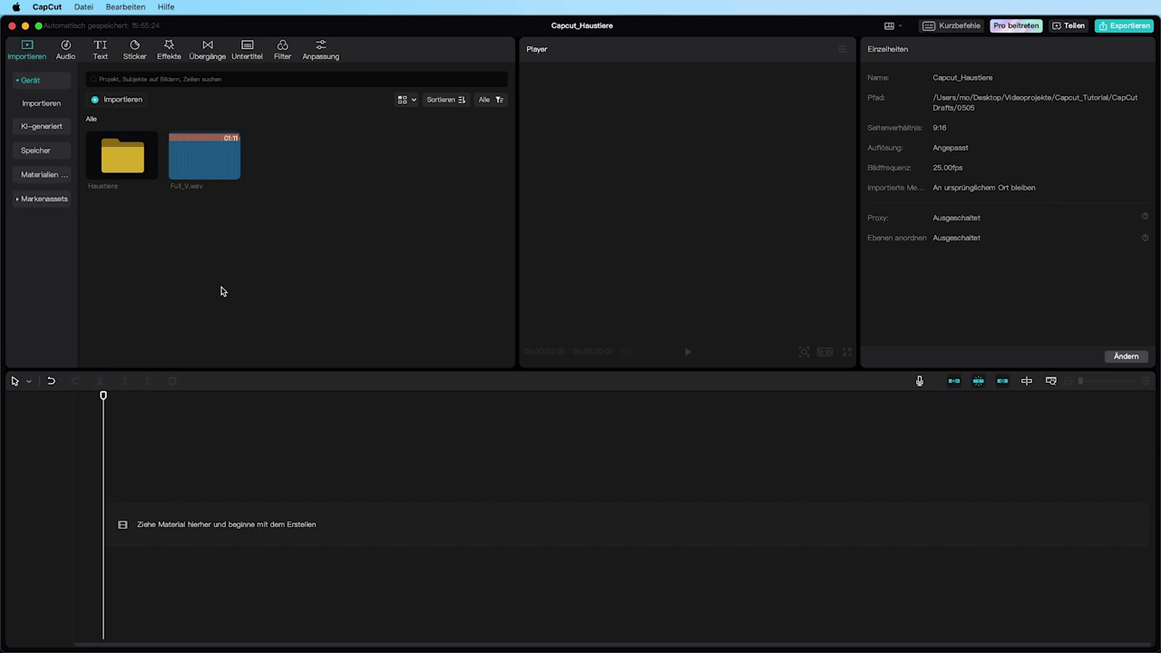
Open the imported Haustiere folder, browse its clips and preview the boy with pets and the playing kitten.
double_click(131, 166)
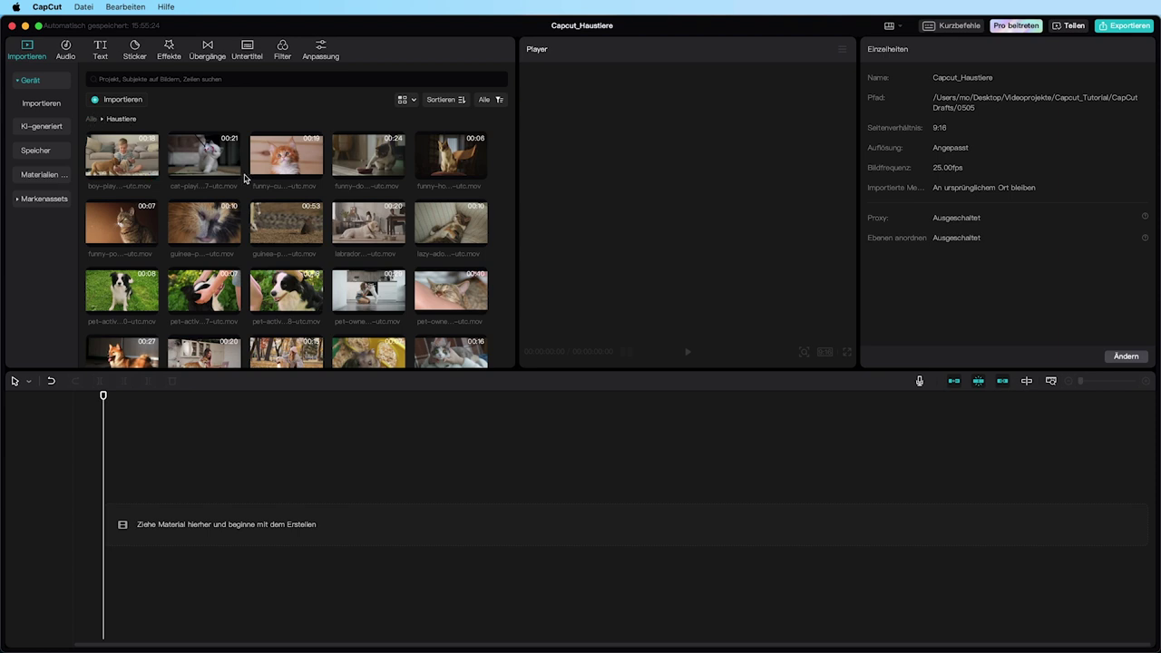
scroll(249, 180, "down", 3)
scroll(263, 198, "down", 1)
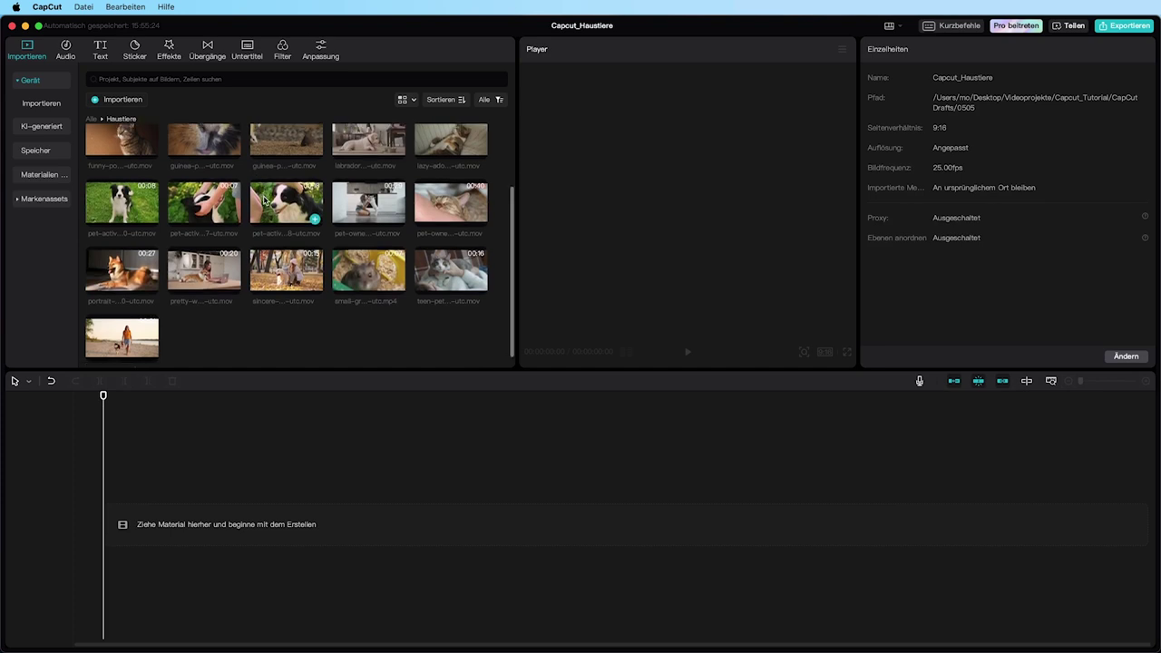
scroll(264, 198, "up", 3)
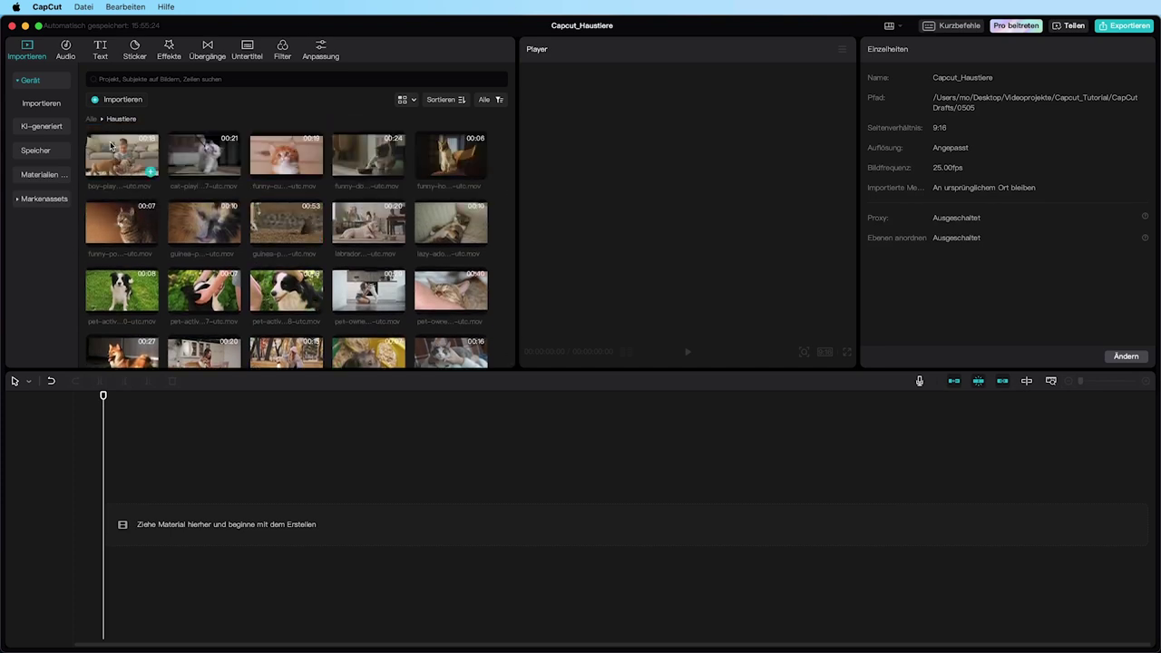
left_click(116, 152)
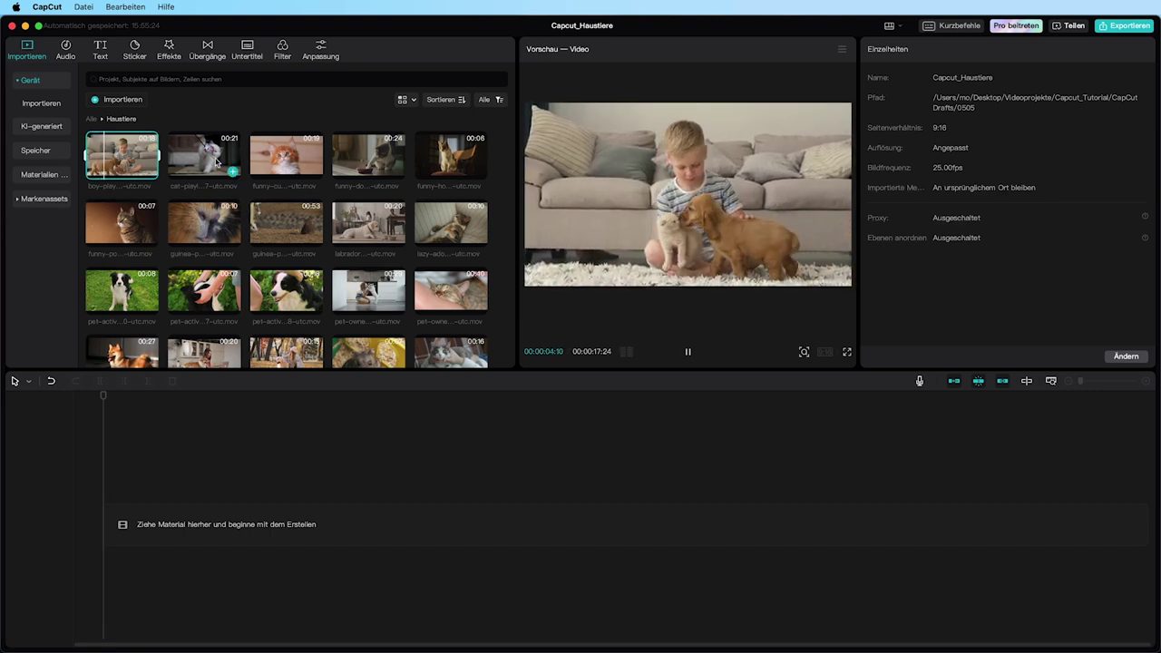
left_click(179, 159)
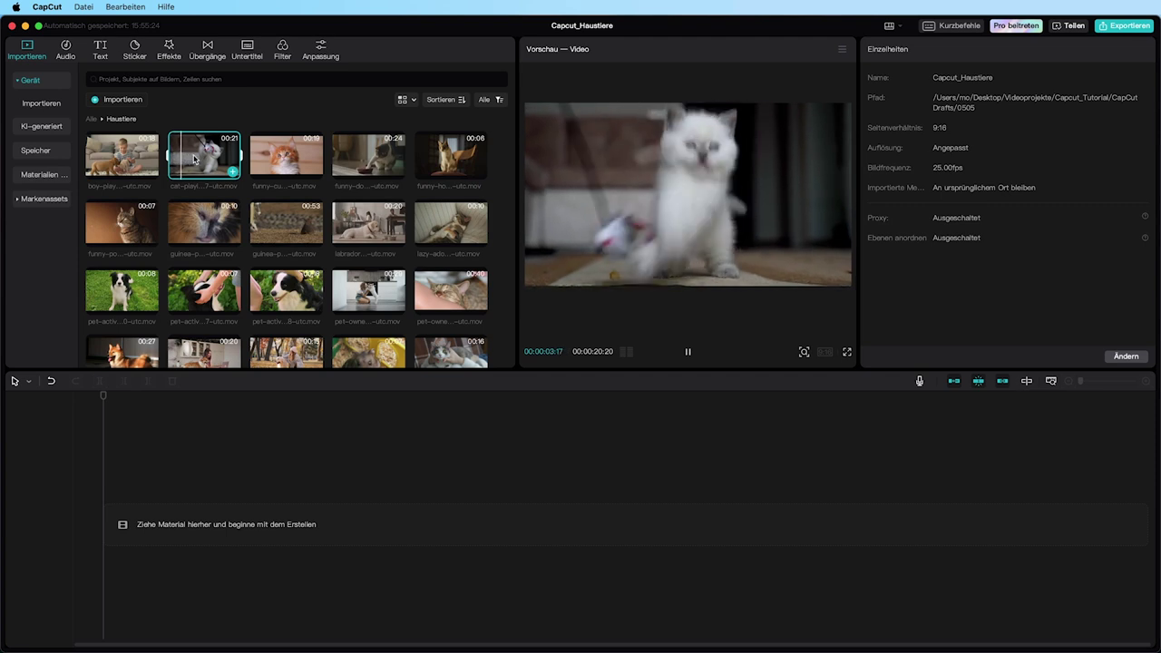
Place the six-second funny-house-cat clip at the start of the empty timeline.
left_click(444, 159)
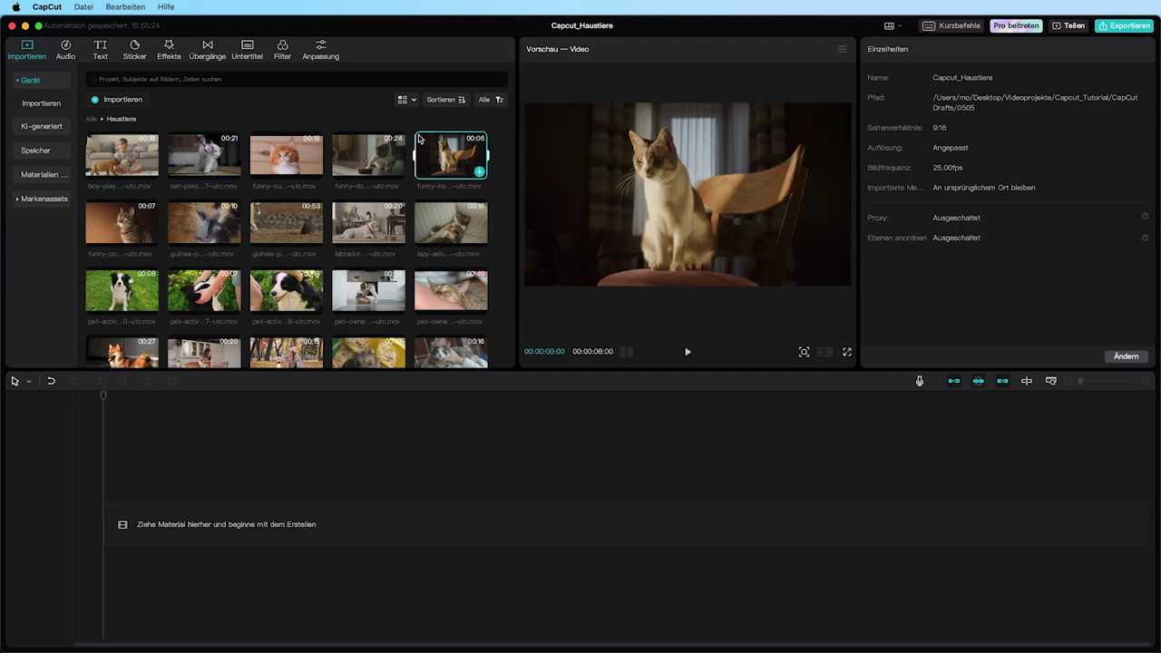
left_click_drag(449, 156, 129, 525)
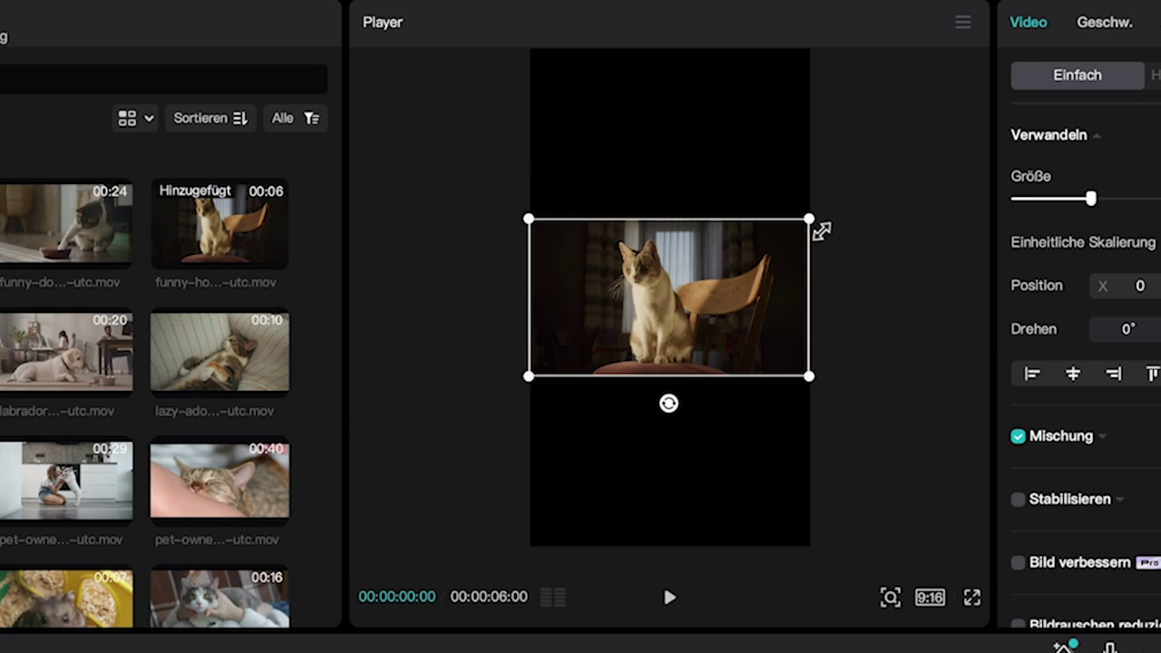
Enlarge the house cat clip to 316% to fill the vertical frame and shift it horizontally to X 522, then preview it.
left_click_drag(810, 219, 1159, 19)
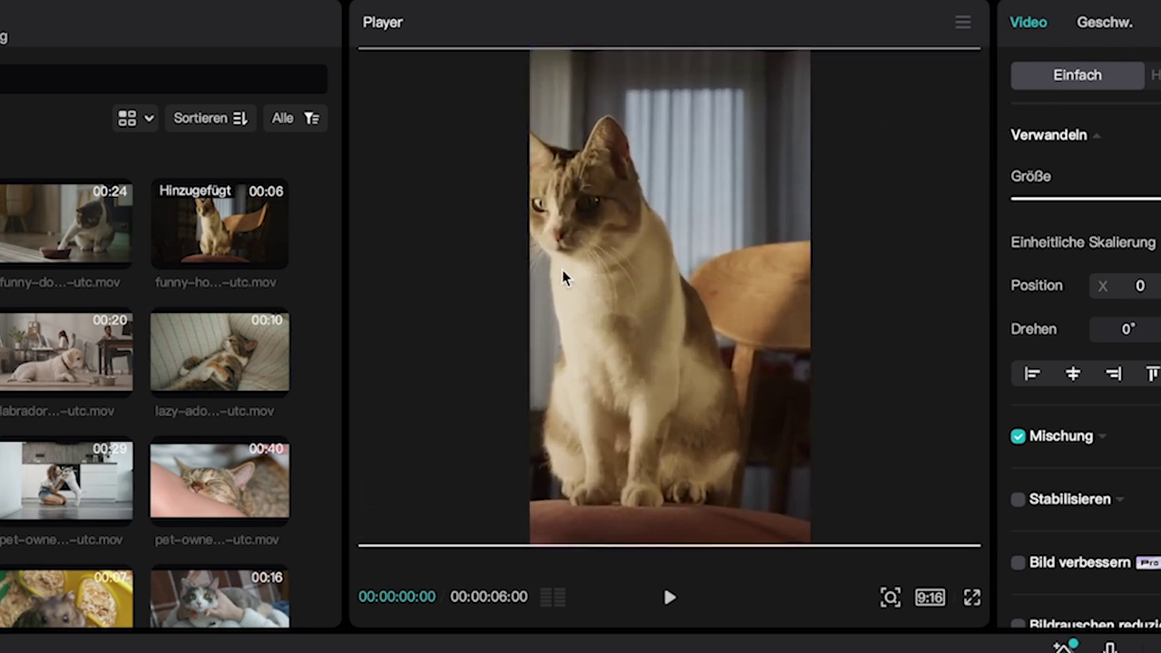
left_click_drag(571, 267, 632, 275)
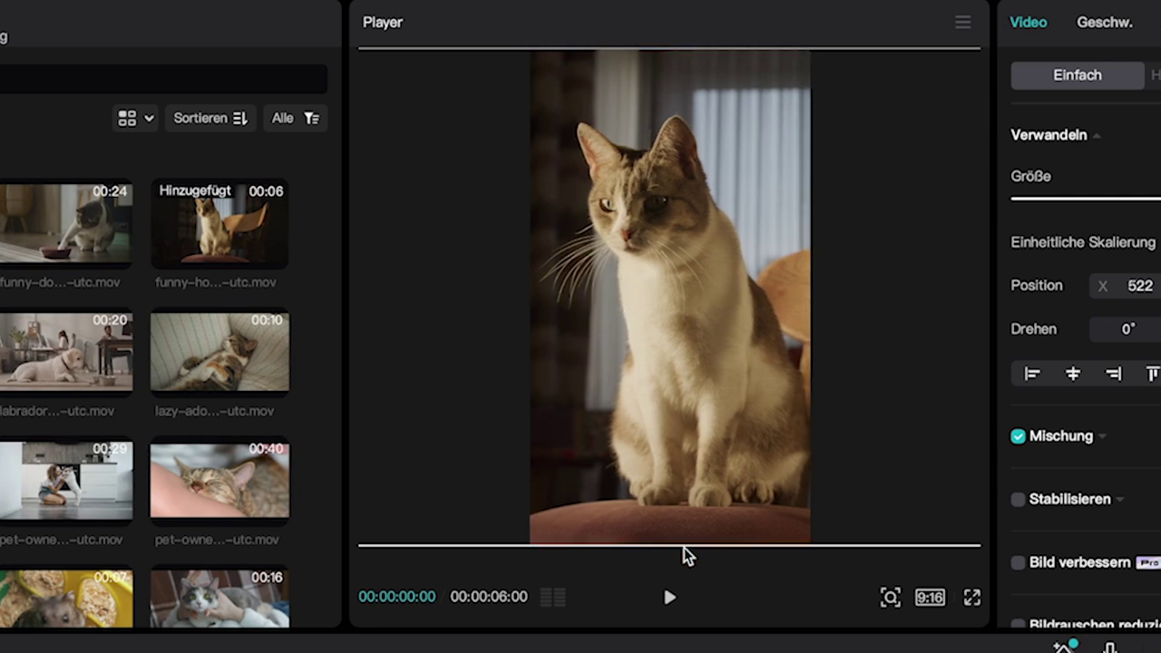
left_click(668, 596)
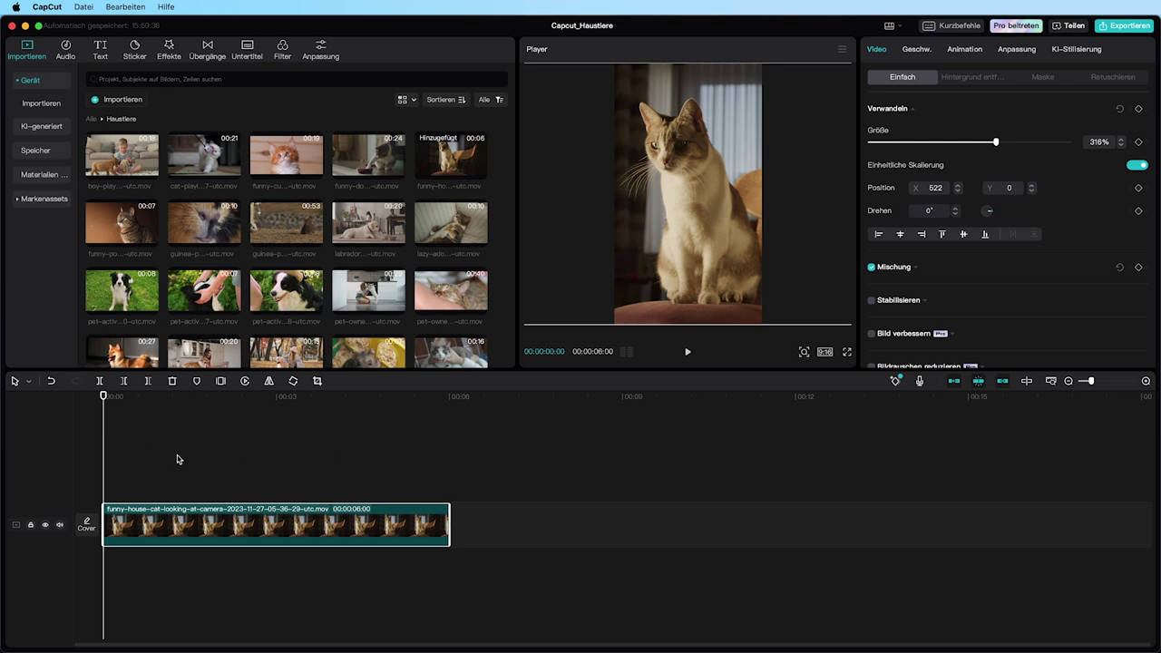
Trim the end of the house cat clip to 00:00:04:07 and play it back from the start.
left_click_drag(105, 397, 350, 396)
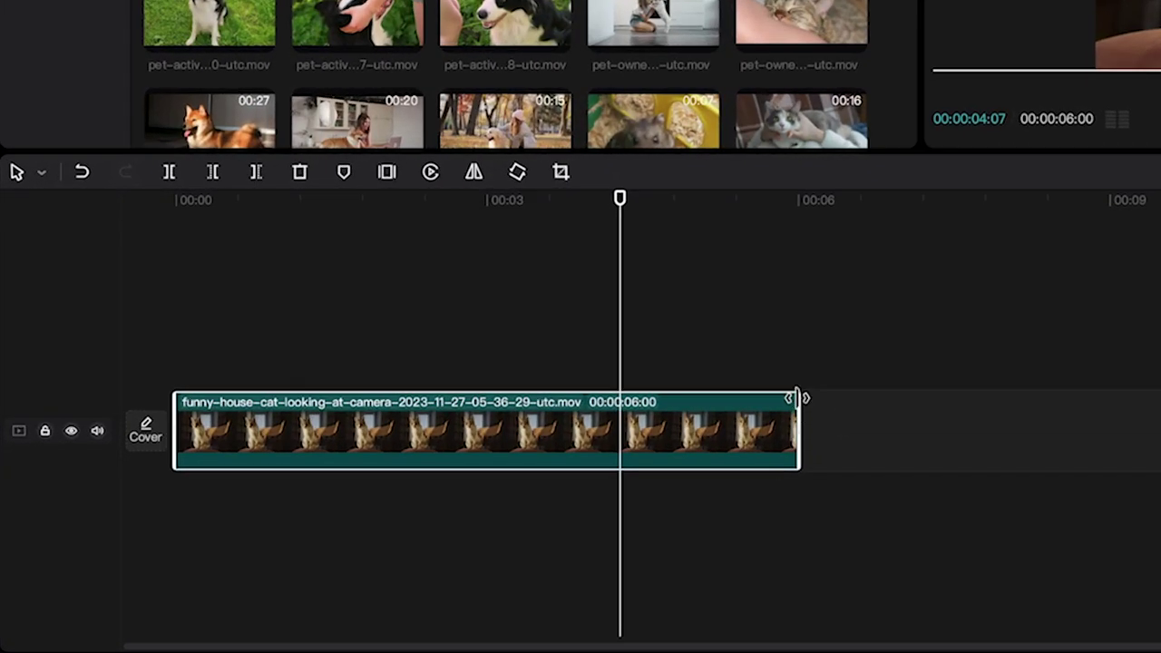
left_click_drag(797, 398, 620, 417)
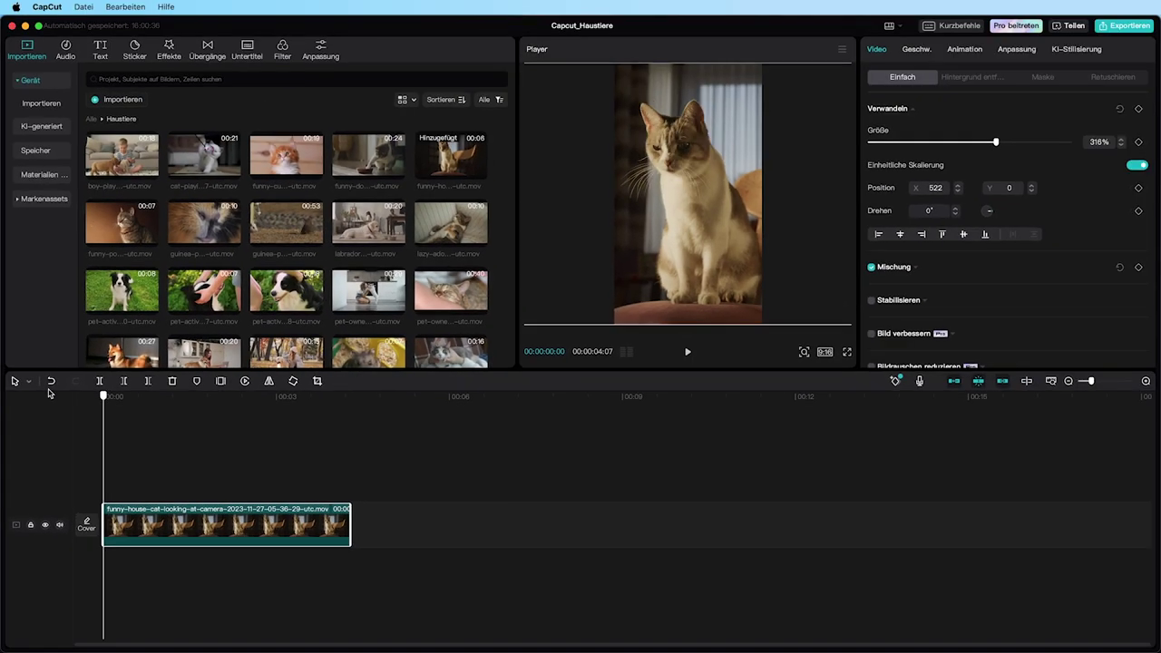
key("space")
key("space")
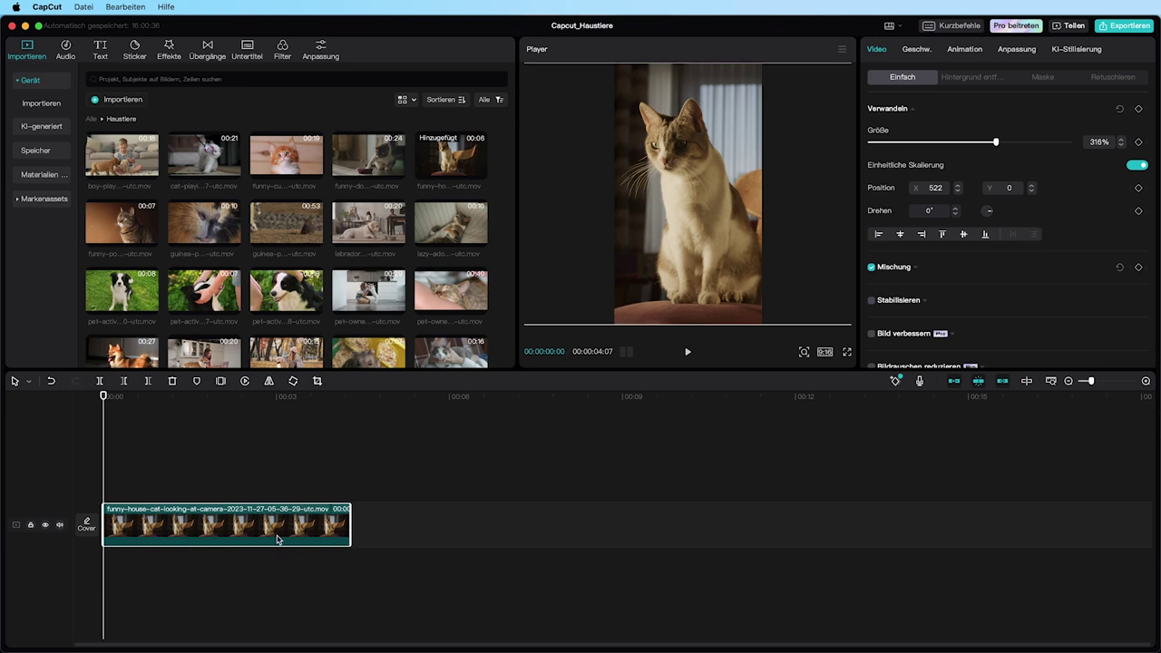
Examine the editing commands available for the house cat clip on the timeline without applying any.
left_click(179, 539)
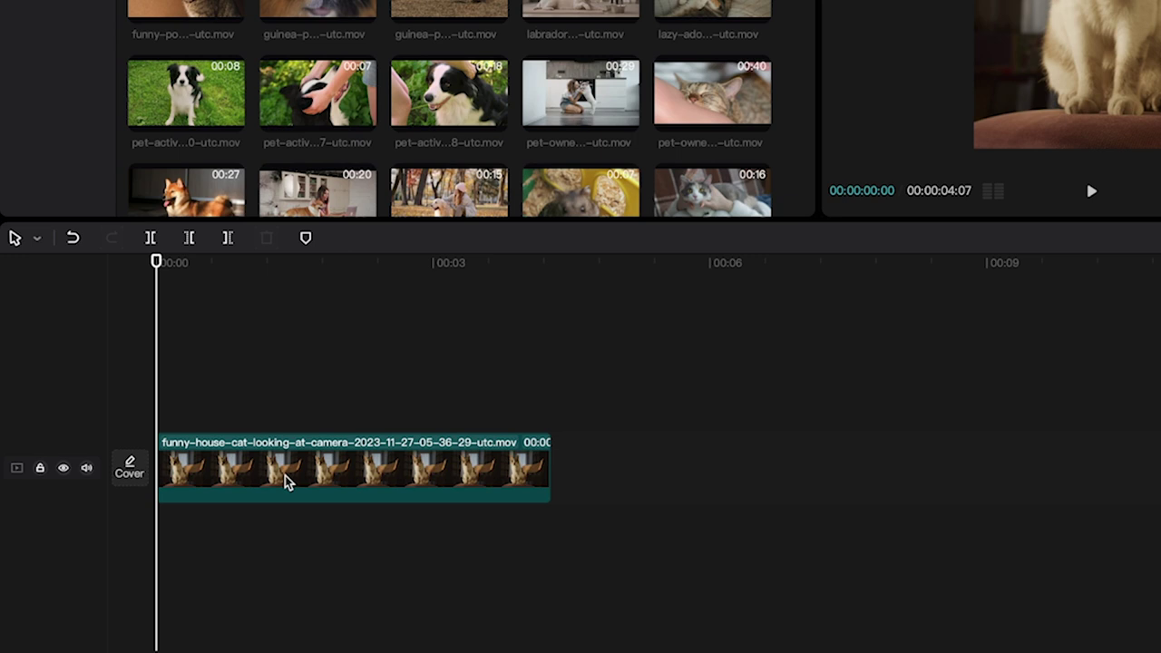
right_click(285, 482)
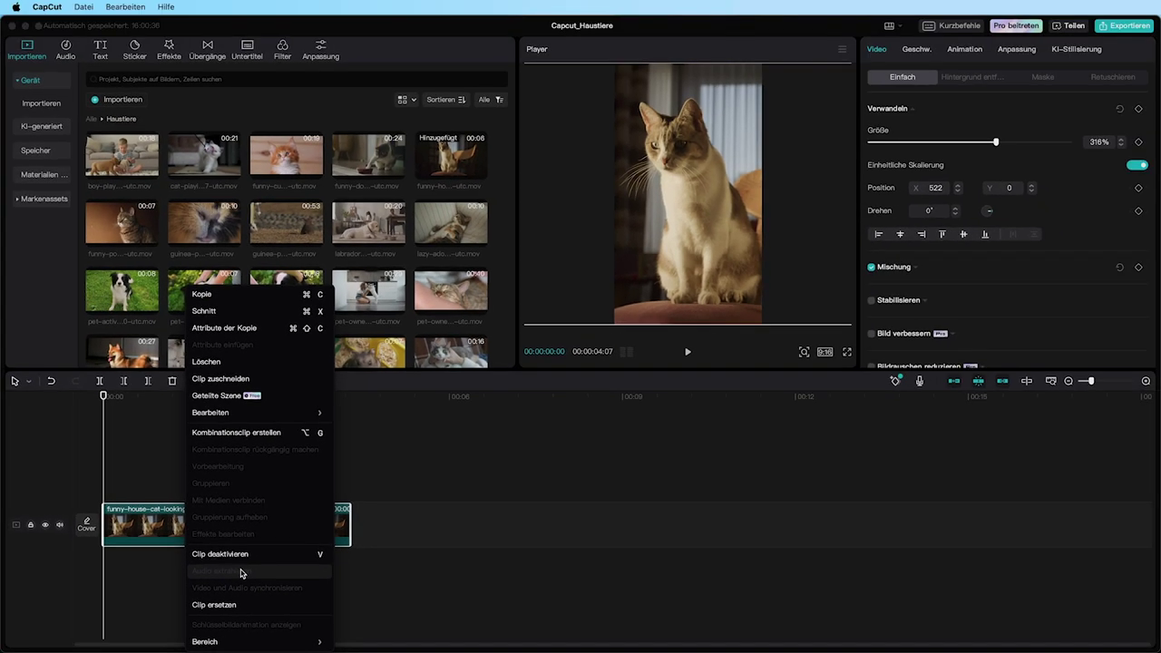
left_click(532, 565)
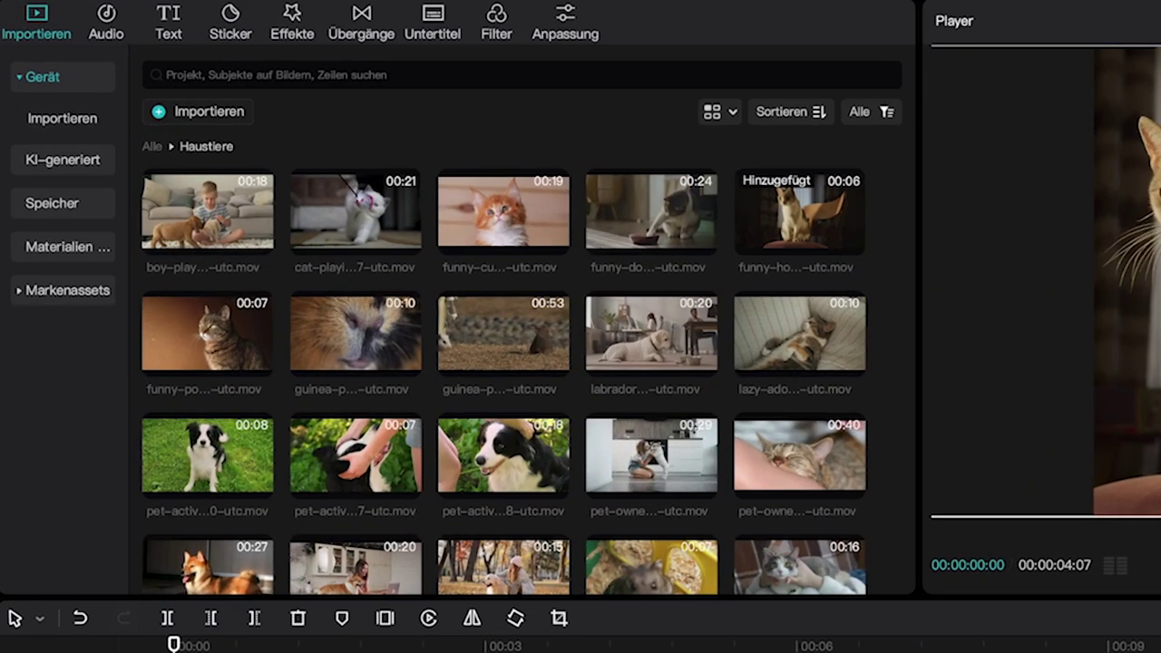
Browse the trending text presets to see which title styles are available.
left_click(168, 23)
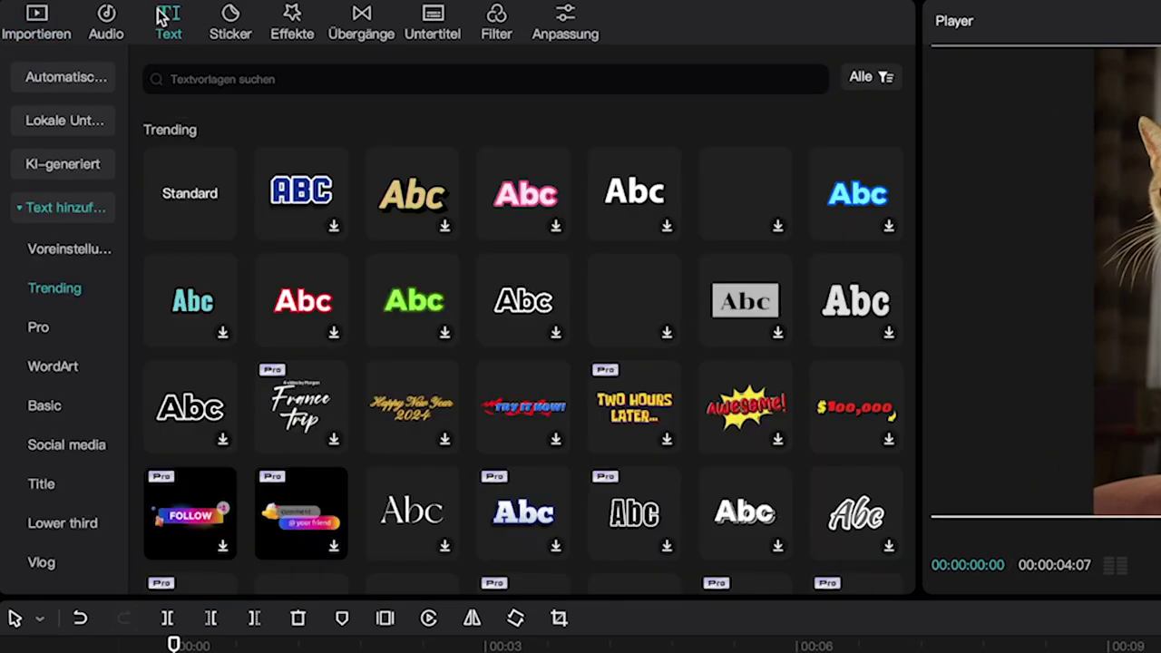
scroll(731, 254, "down", 3)
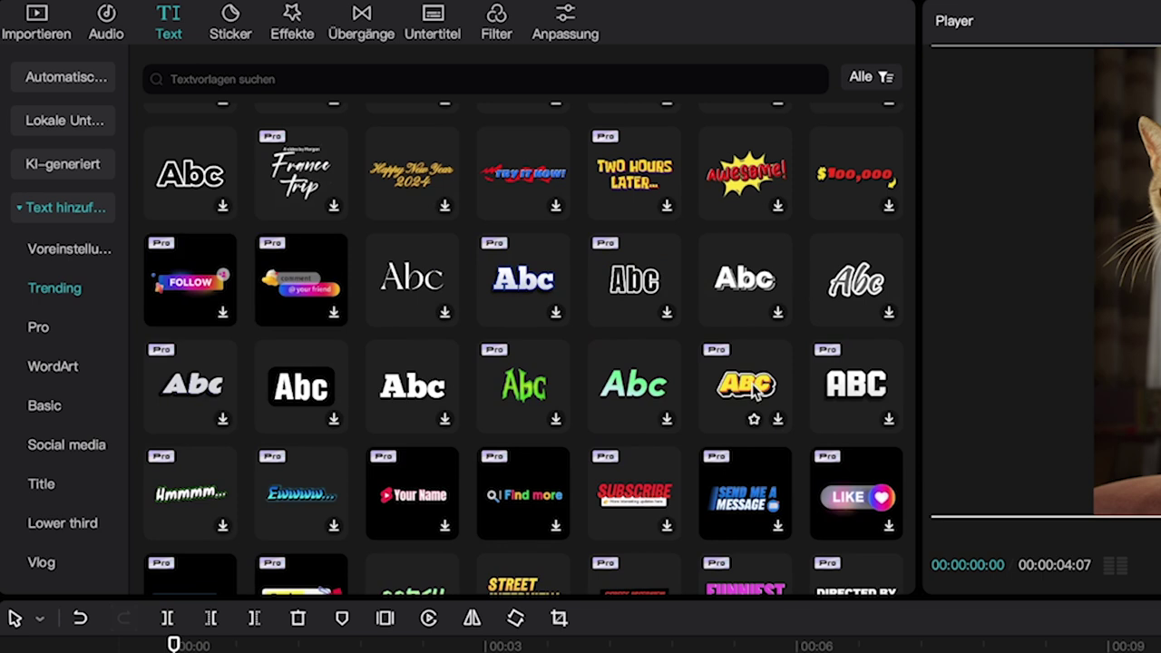
scroll(751, 388, "down", 1)
scroll(737, 391, "down", 1)
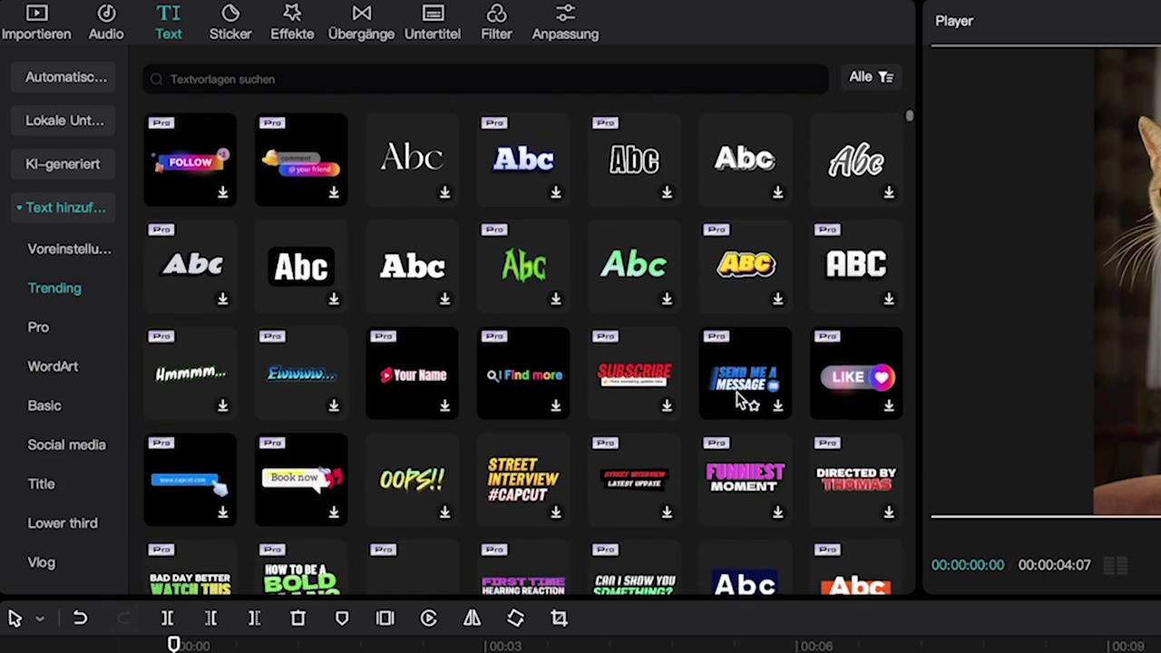
scroll(551, 454, "down", 5)
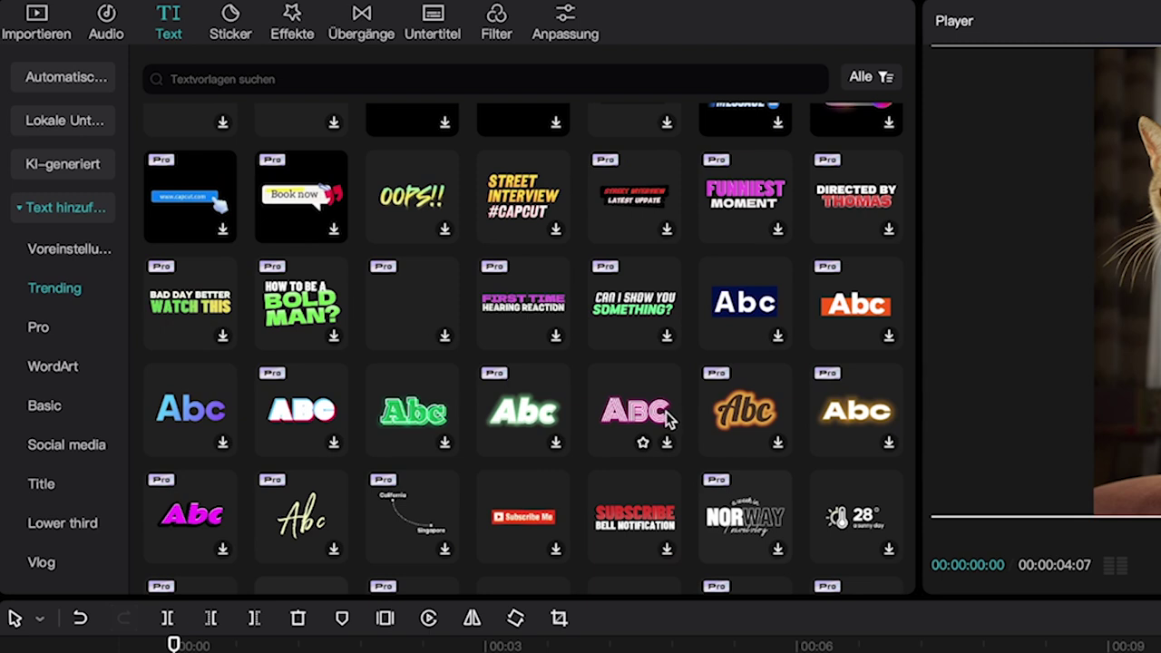
scroll(661, 423, "down", 1)
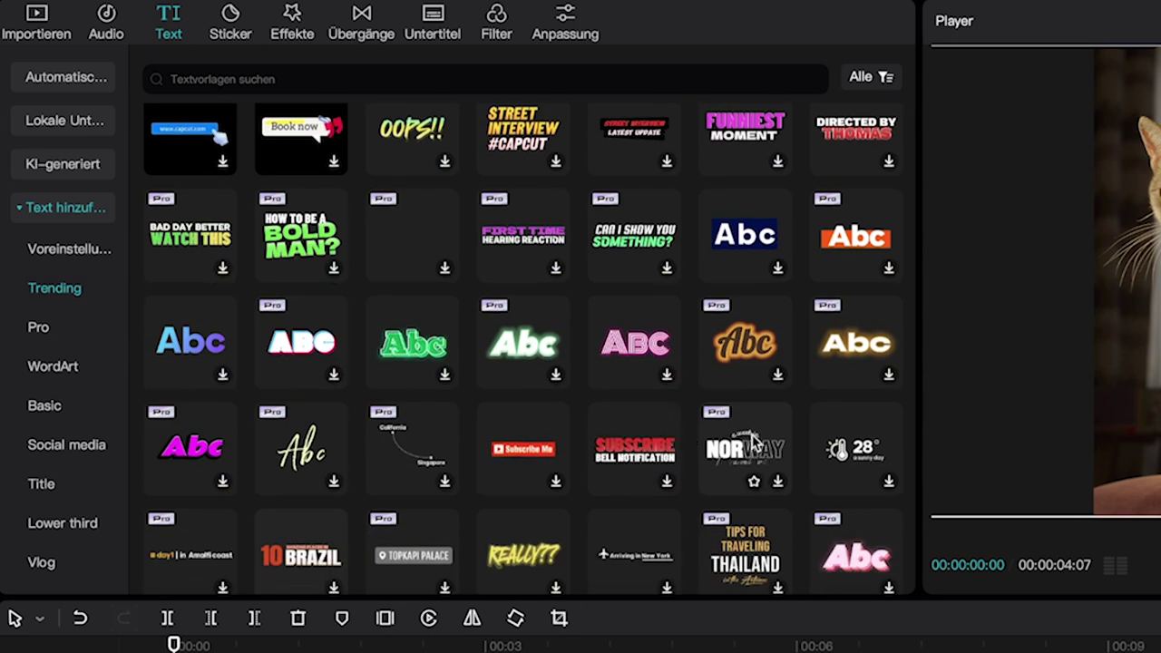
scroll(751, 441, "down", 1)
scroll(751, 442, "down", 1)
scroll(751, 441, "down", 1)
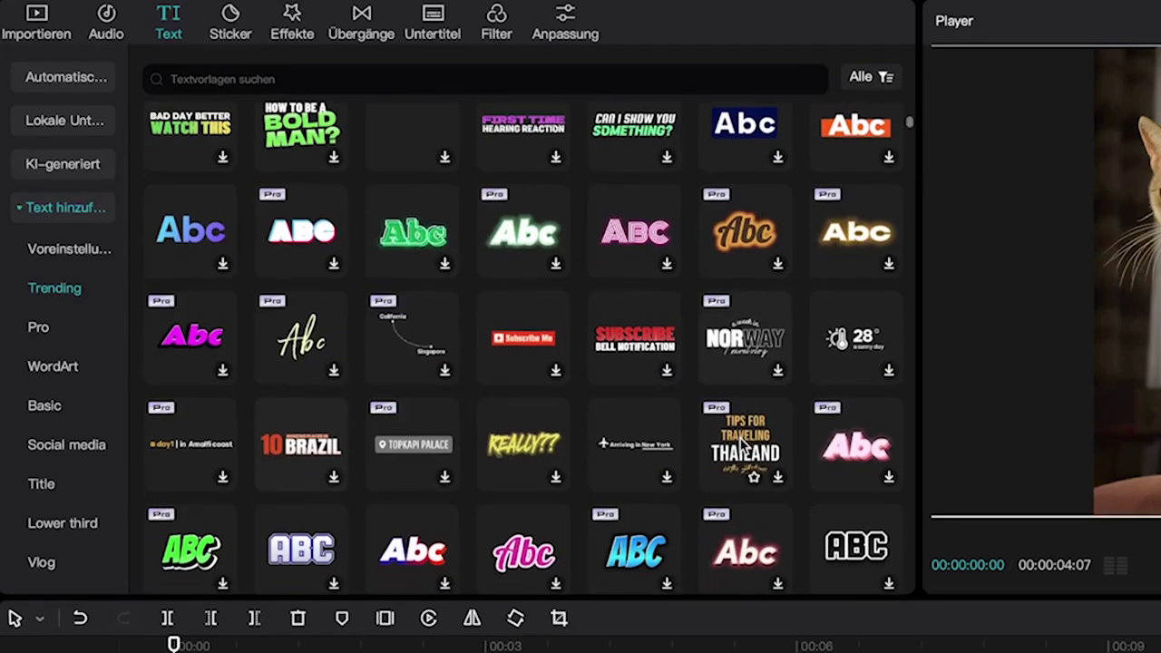
scroll(746, 444, "down", 2)
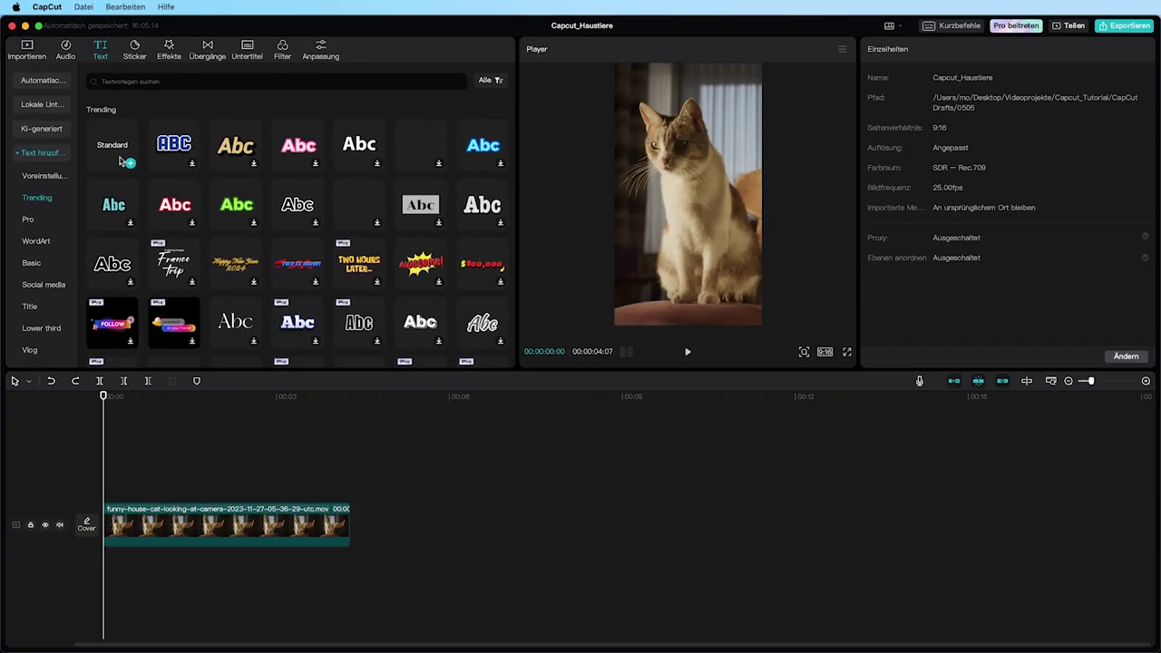
Add a standard text title at the start of the timeline and change its wording to KATZEN.
mouse_move(99, 150)
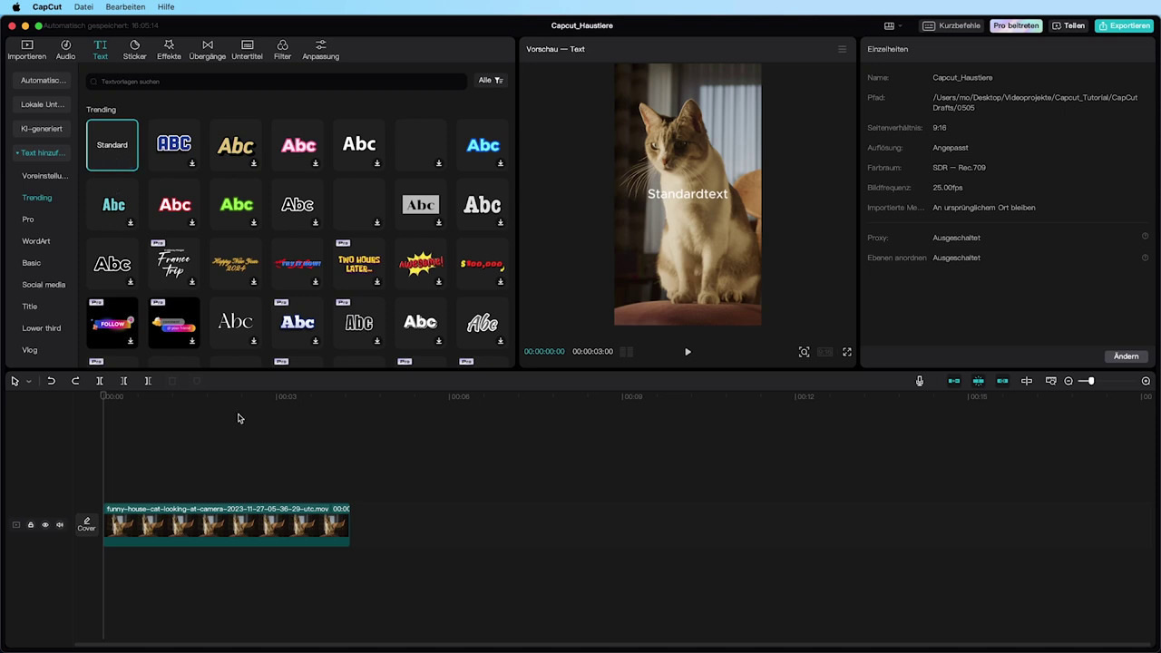
left_click(130, 164)
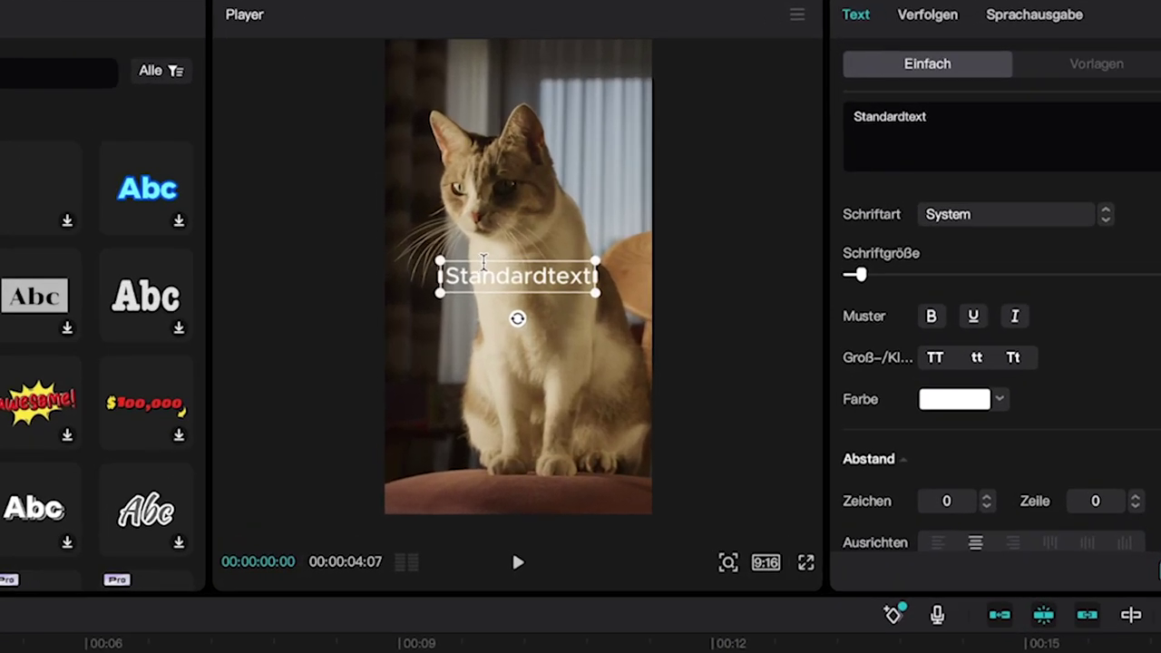
double_click(478, 274)
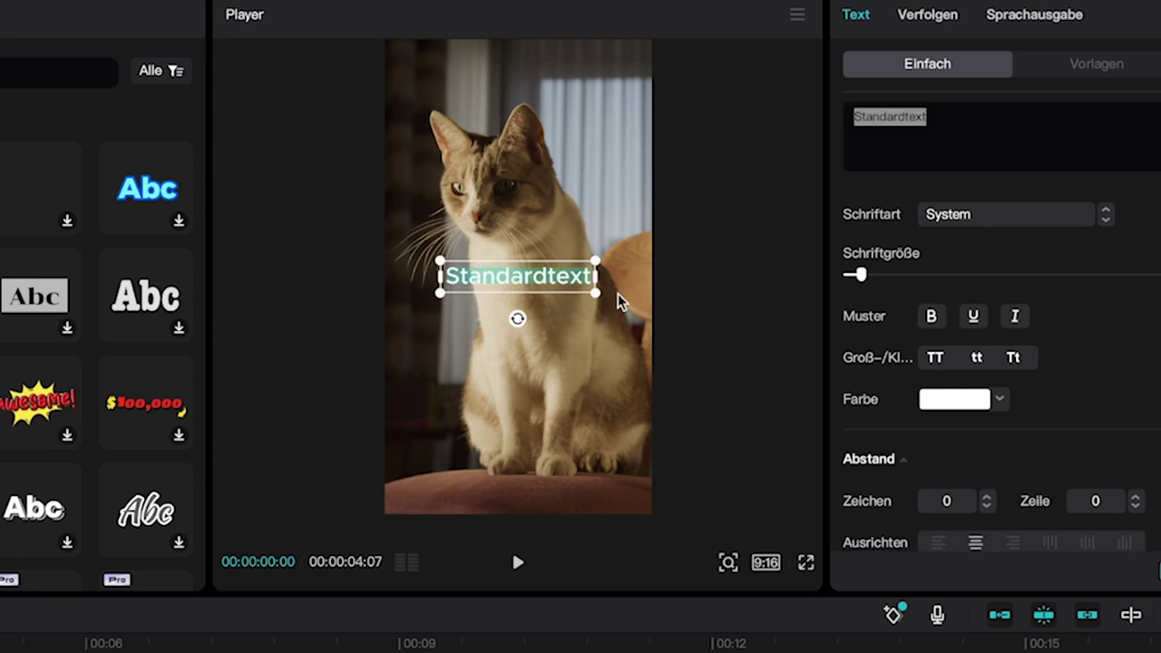
type("KATZEN")
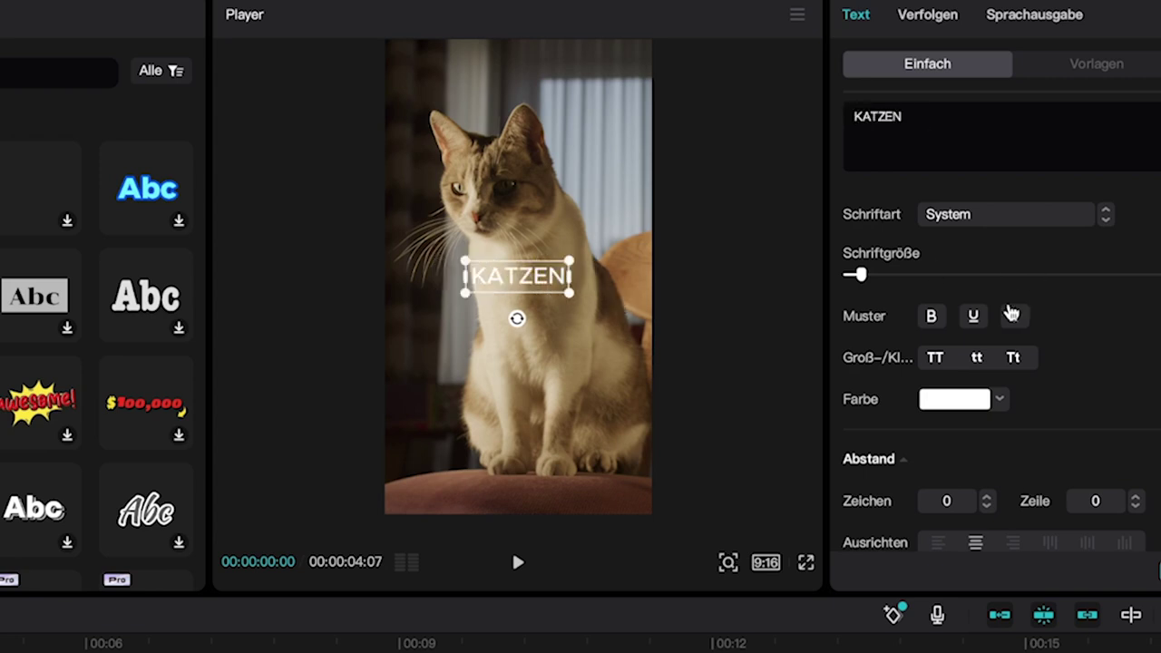
Set the KATZEN title to the NotoSansKR-Regular font at size 26 and return the playhead to the start.
left_click_drag(861, 274, 868, 274)
left_click(967, 218)
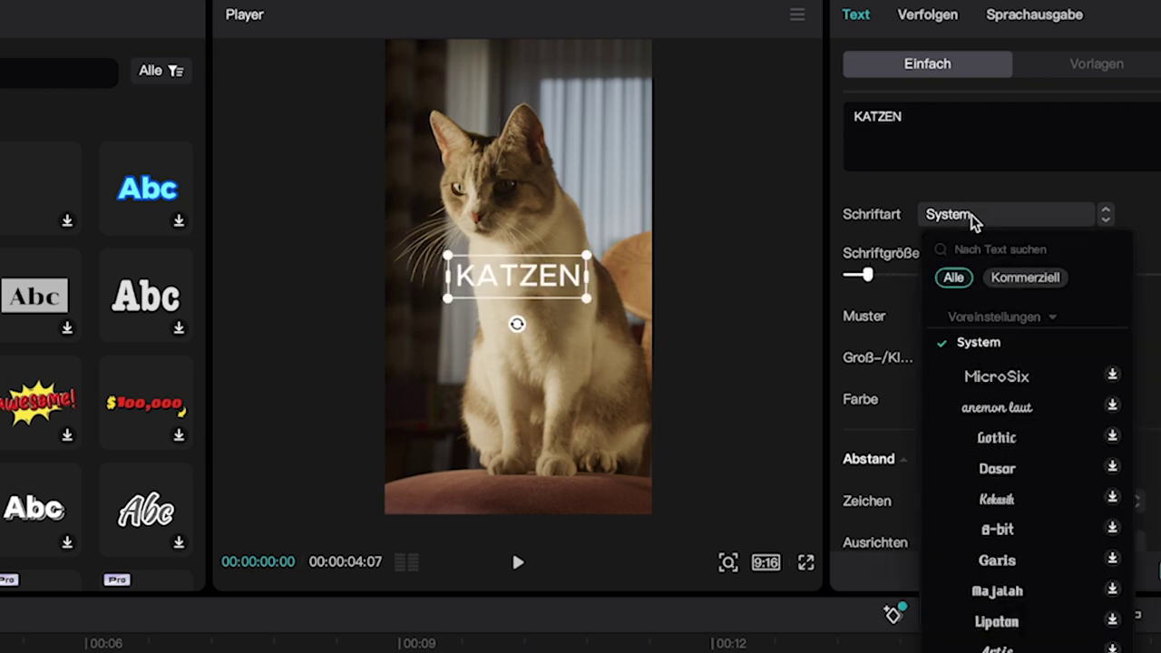
scroll(1069, 499, "down", 1)
scroll(1028, 472, "down", 4)
left_click(1052, 511)
left_click(517, 276)
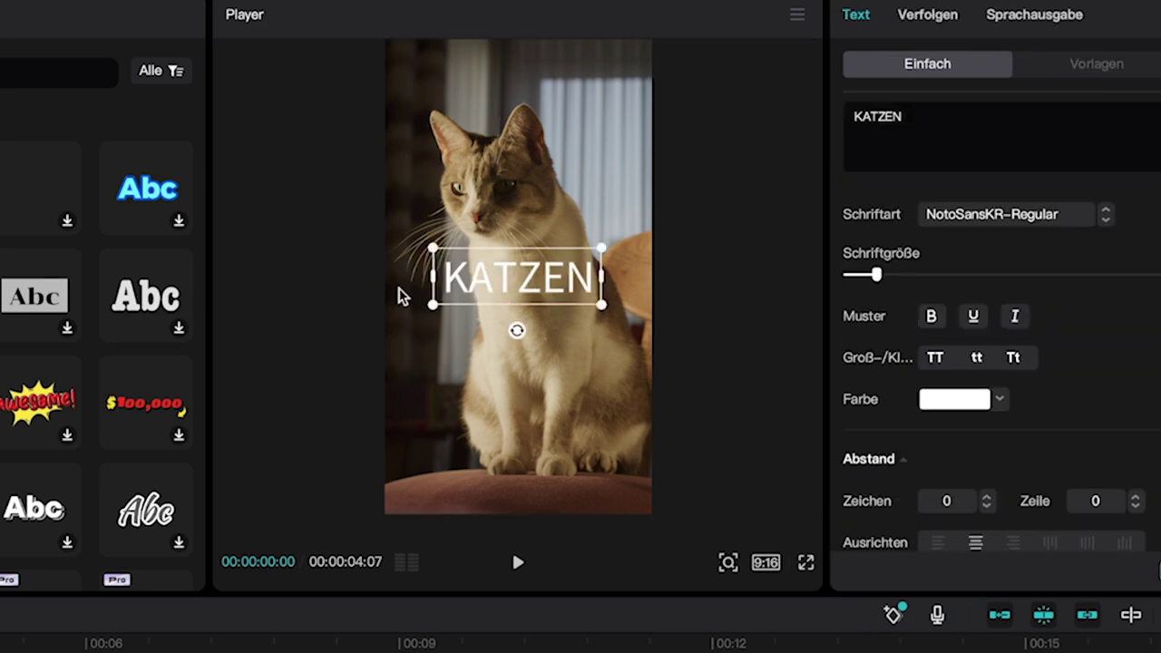
mouse_move(515, 284)
left_mouse_down()
mouse_move(513, 258)
mouse_move(510, 308)
mouse_move(508, 283)
left_mouse_up()
left_click(729, 482)
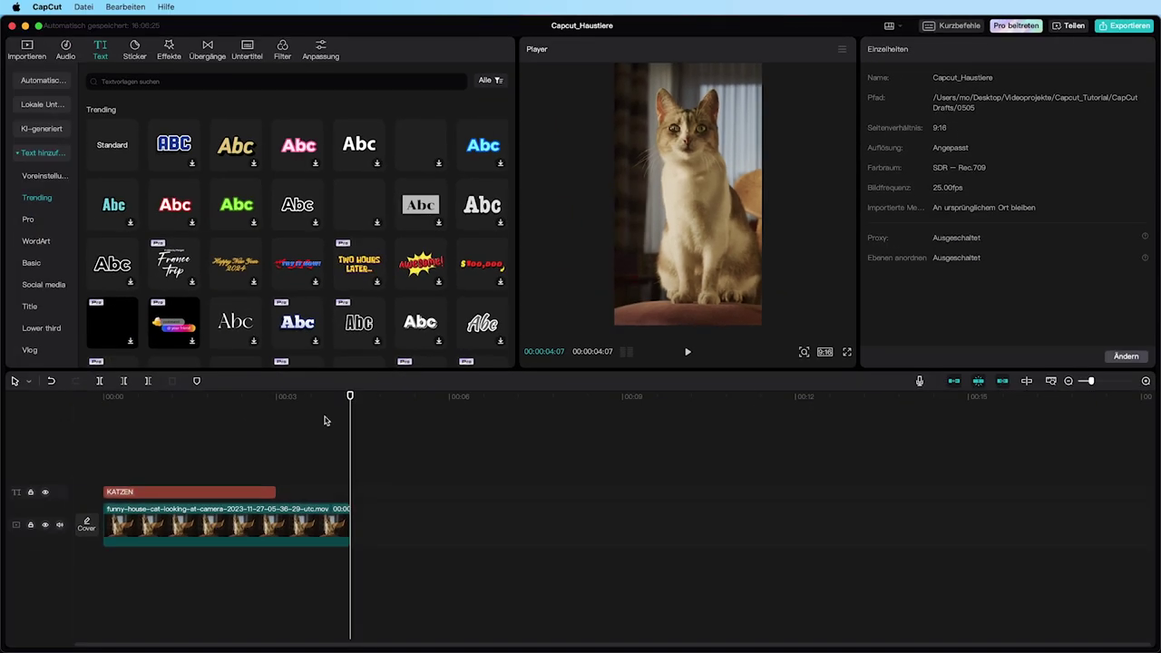
key("Home")
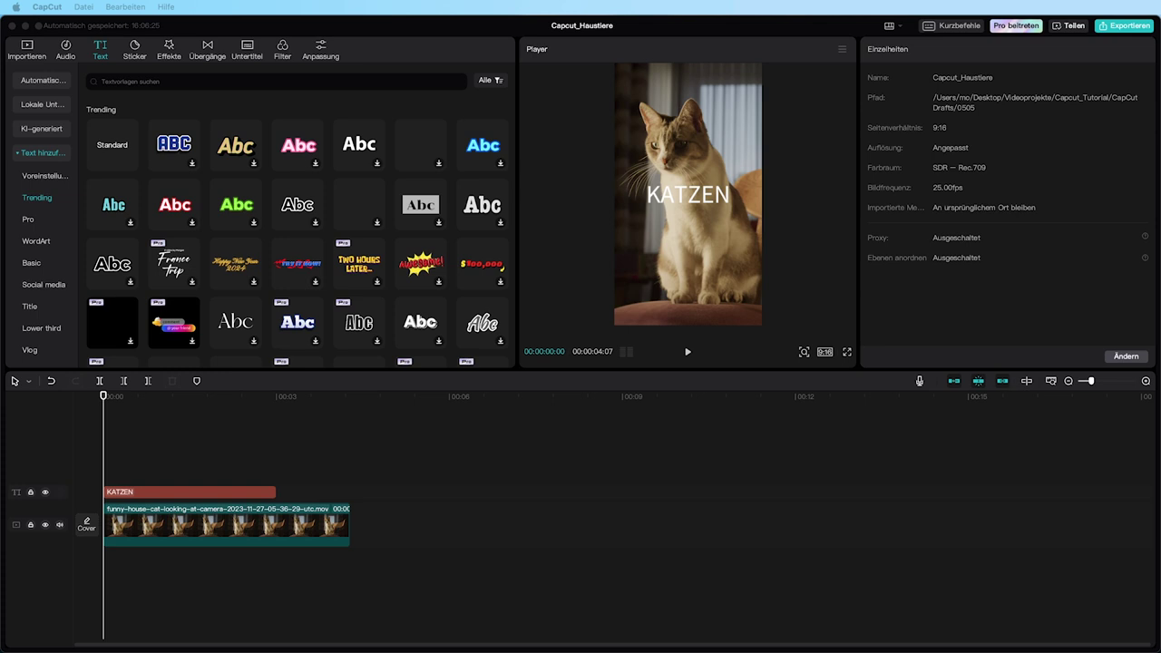
Import SafeZone_TikTok.jpg into the project's top-level media and overlay it above the house cat clip from the start.
left_click(22, 50)
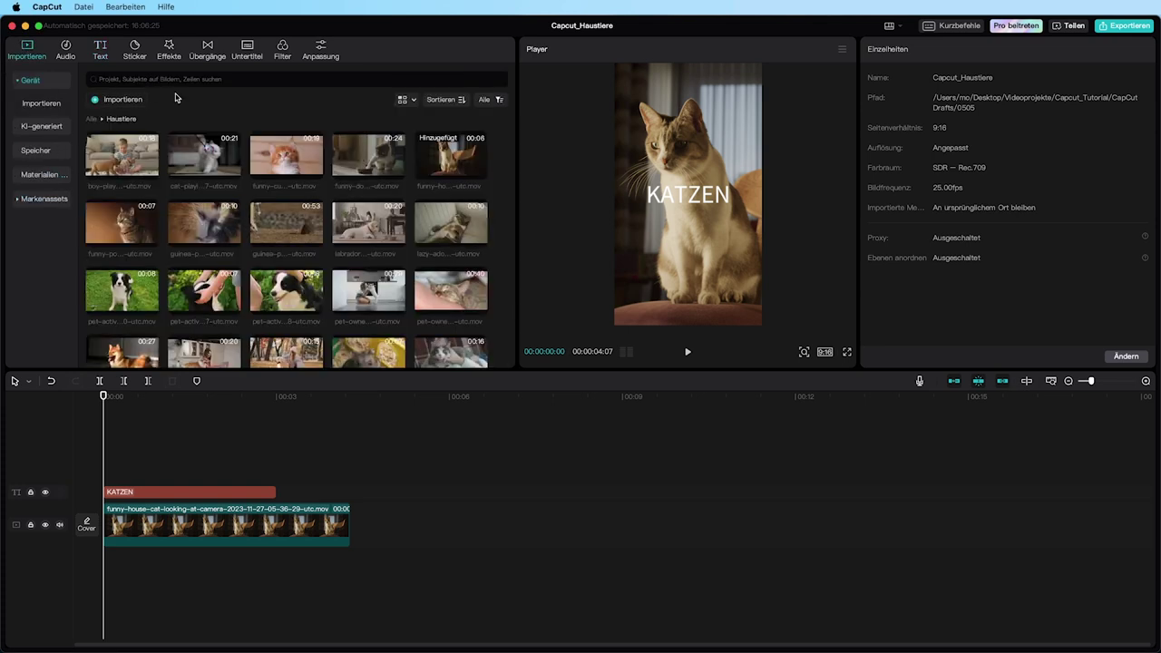
left_click(91, 119)
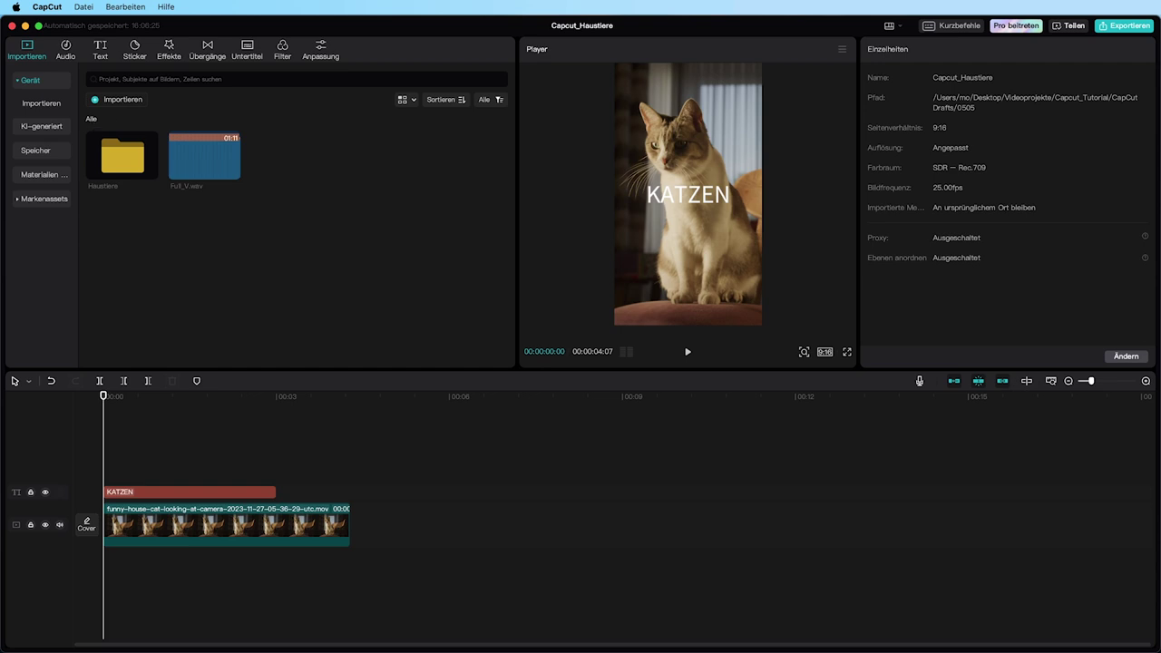
left_click_drag(744, 317, 391, 244)
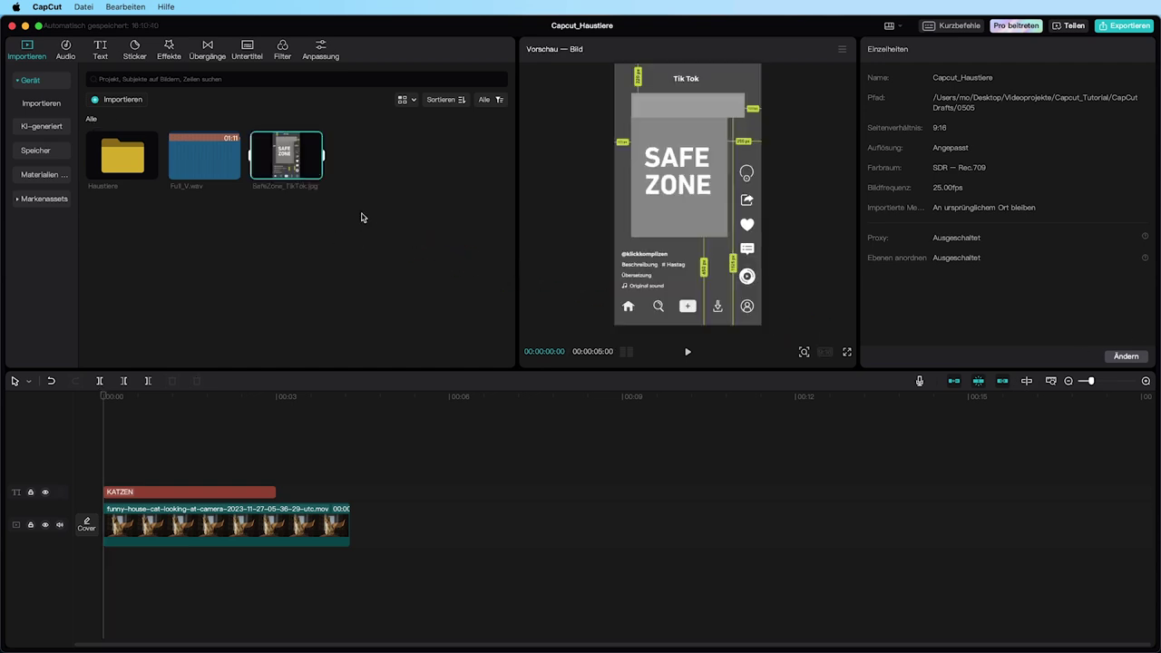
left_click_drag(286, 159, 105, 479)
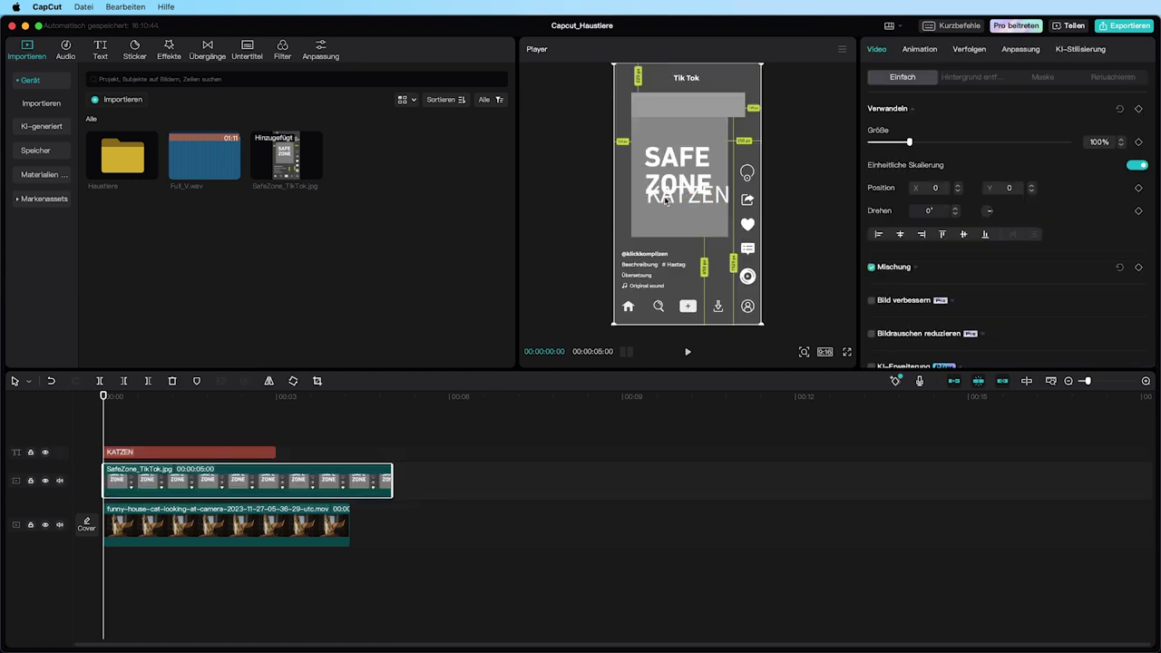
Shift the KATZEN title slightly to the left so it sits inside the TikTok safe zone.
left_click(692, 198)
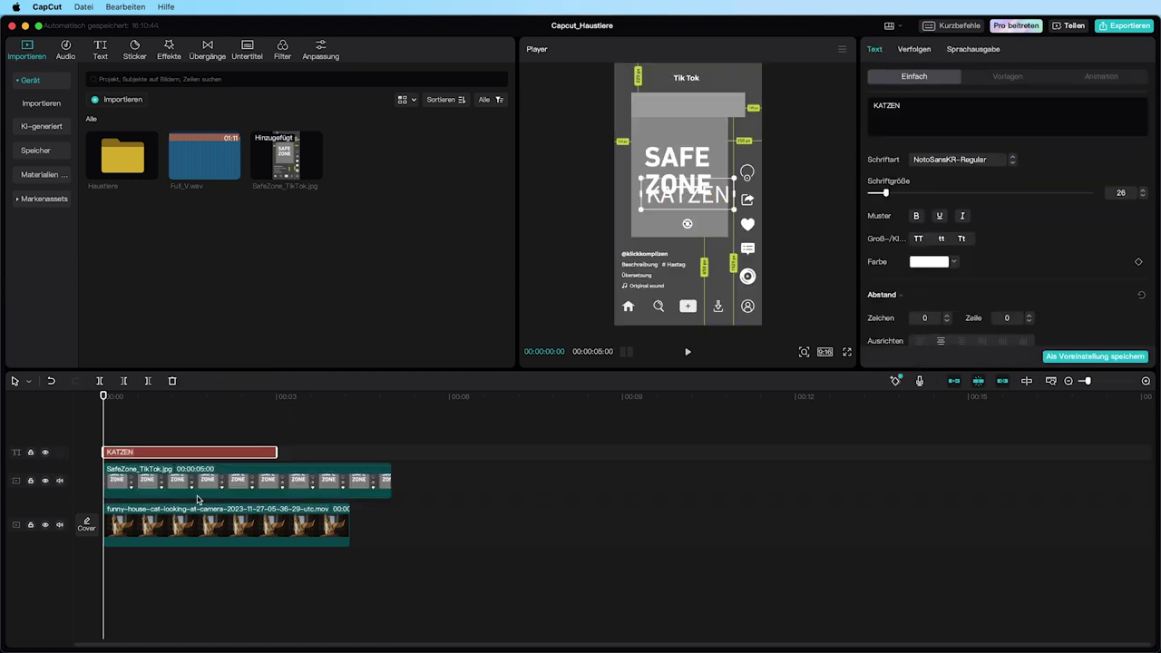
left_click_drag(692, 198, 689, 191)
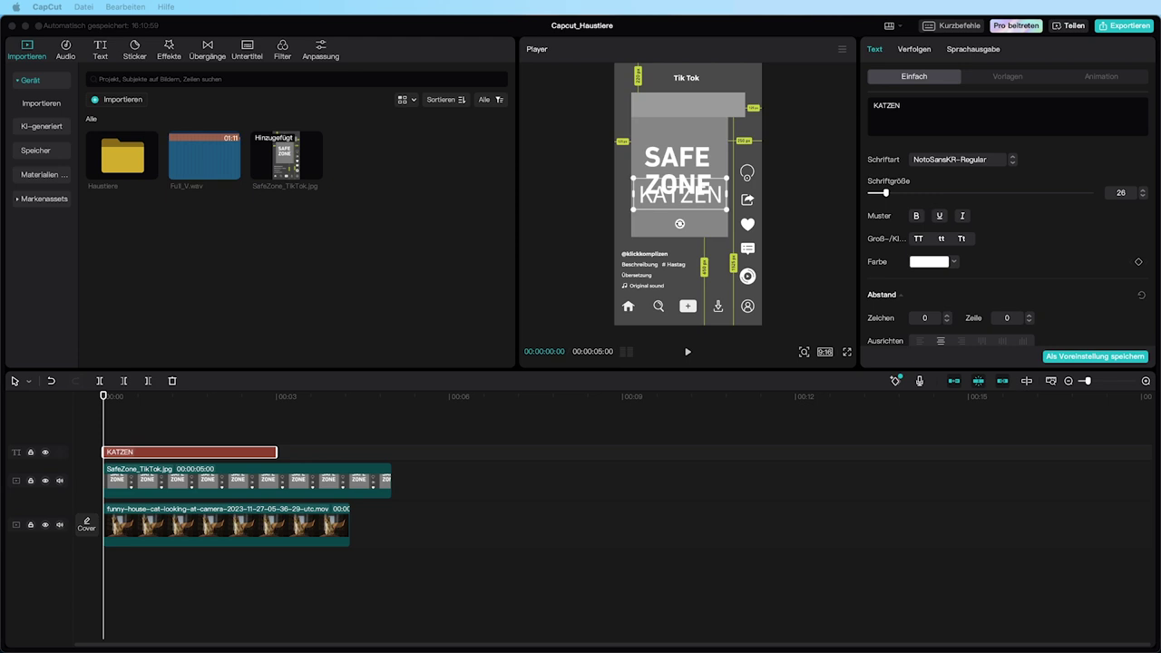
Replace the TikTok overlay with an imported SafeZone_Insta.png, check the title against it, and delete that overlay from the timeline.
left_click_drag(462, 210, 444, 225)
left_click_drag(356, 152, 127, 471)
left_click(173, 513)
key("Delete")
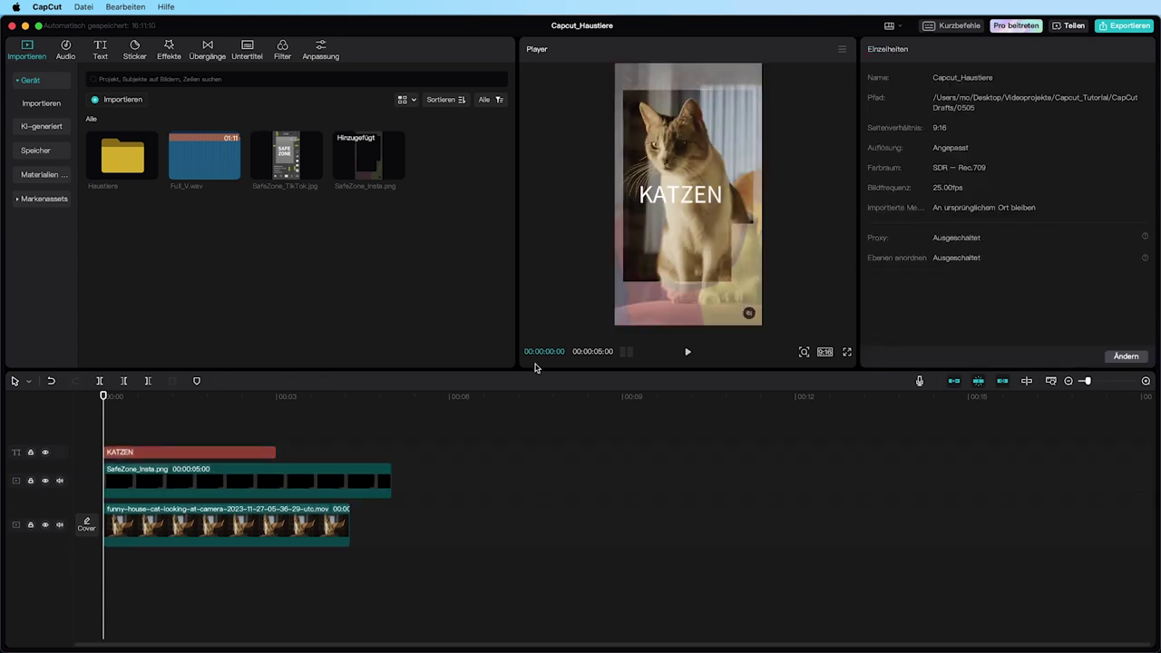
left_click(154, 486)
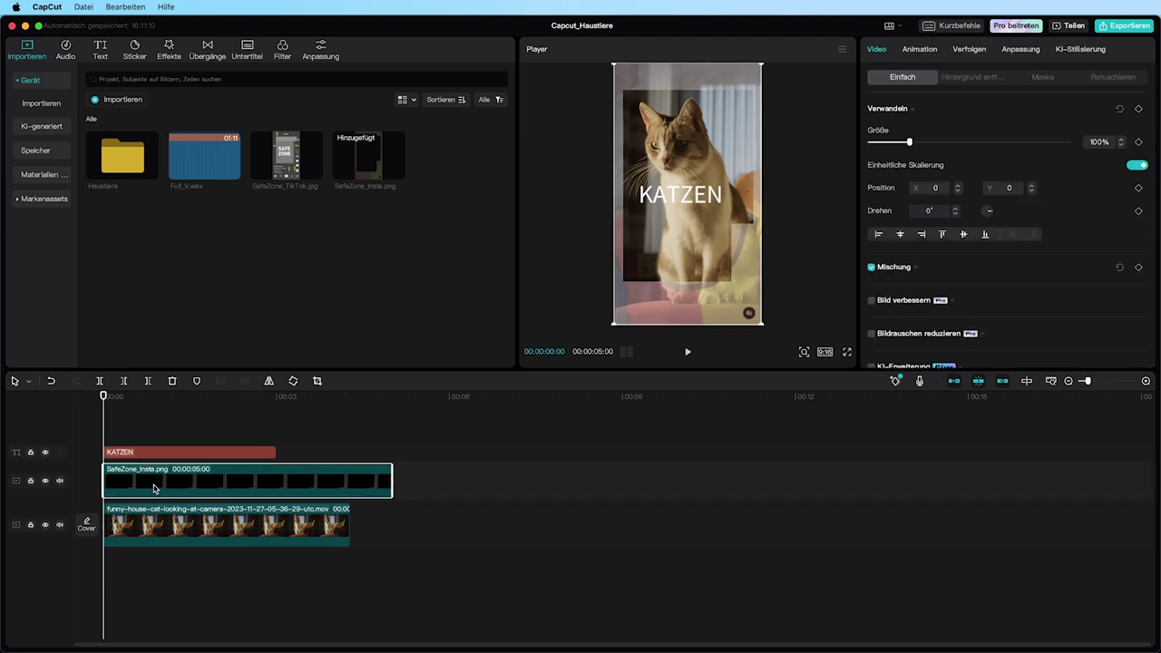
key("Delete")
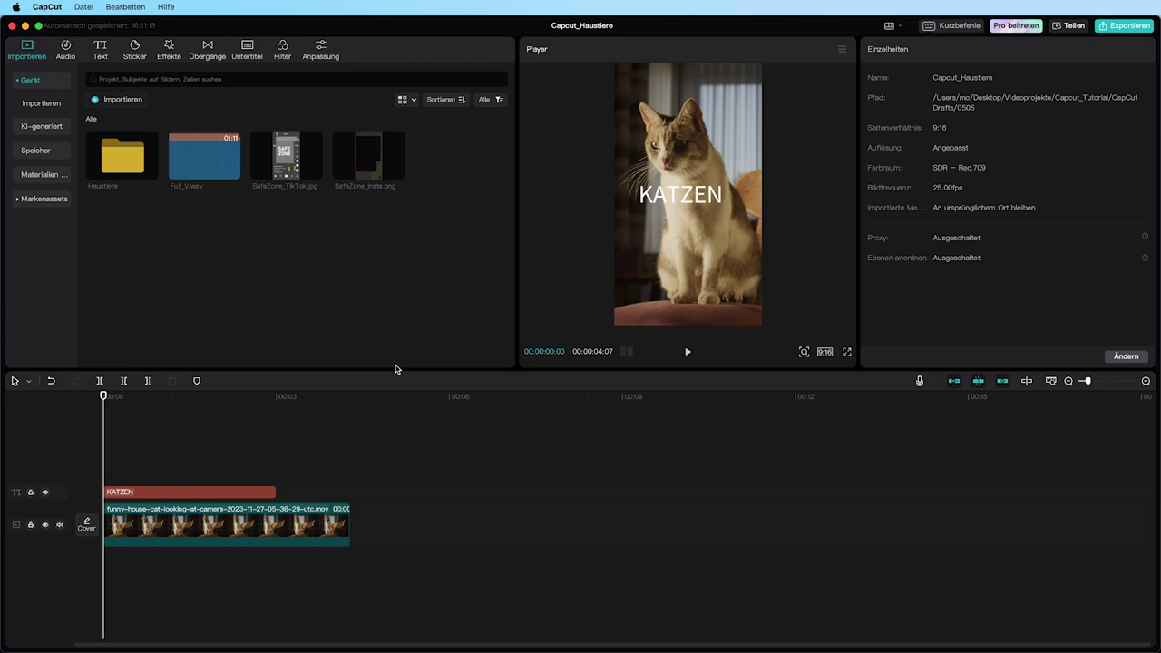
Extend the KATZEN title to the end of the house cat clip and play the result.
left_click_drag(273, 491, 350, 492)
key("space")
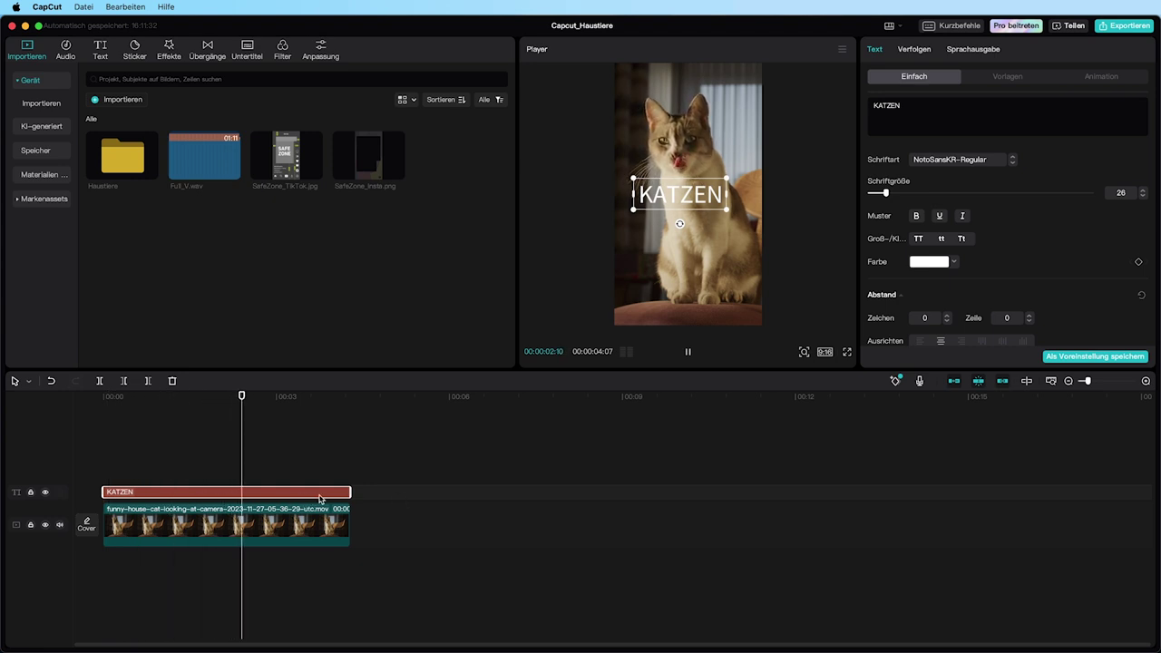
left_click(401, 505)
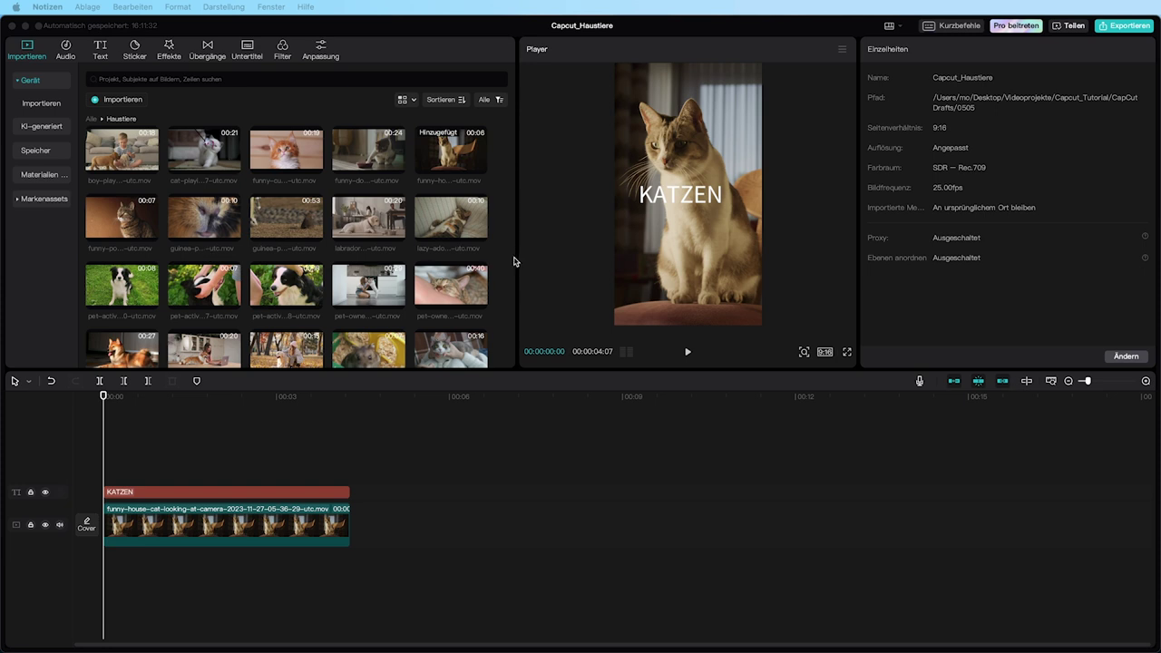
Mark the lazy sofa cat clip from about 00:00:01:18 to 00:00:07:17 and append it directly after the house cat clip.
left_click(446, 223)
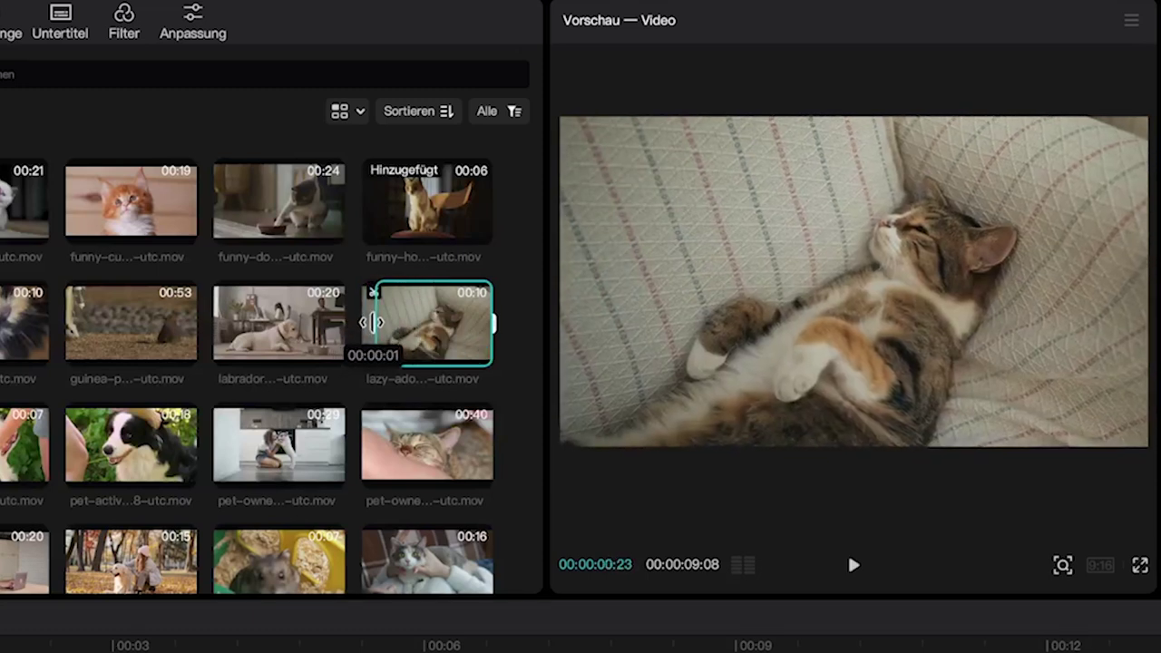
mouse_move(484, 325)
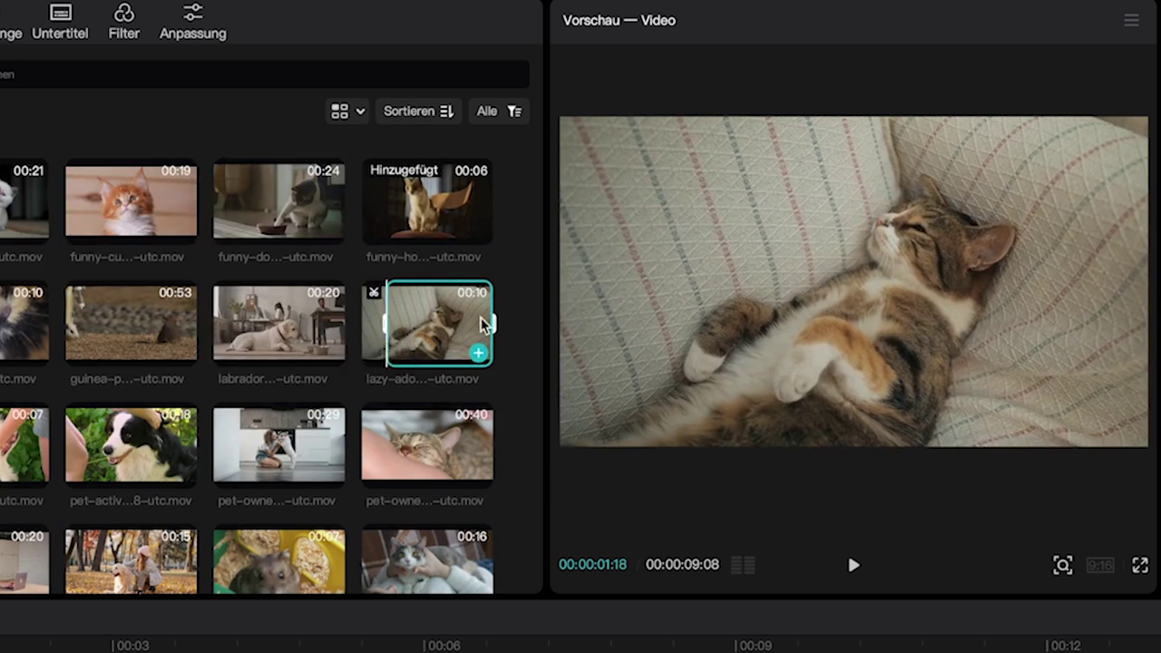
left_click_drag(494, 319, 465, 319)
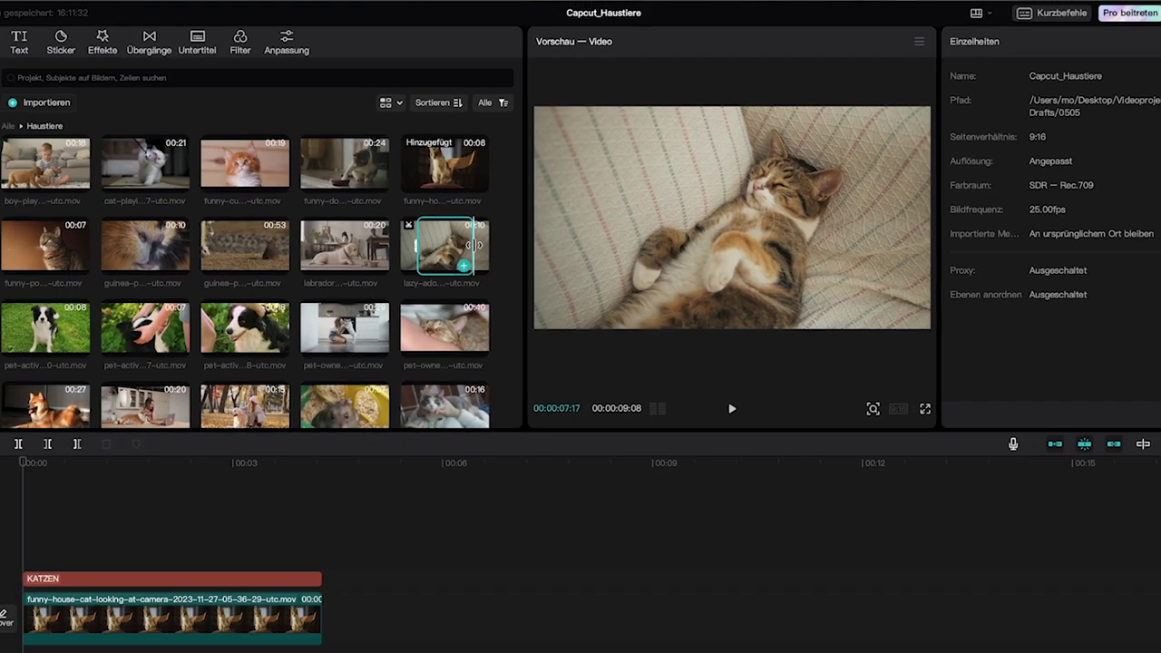
left_click_drag(473, 245, 327, 620)
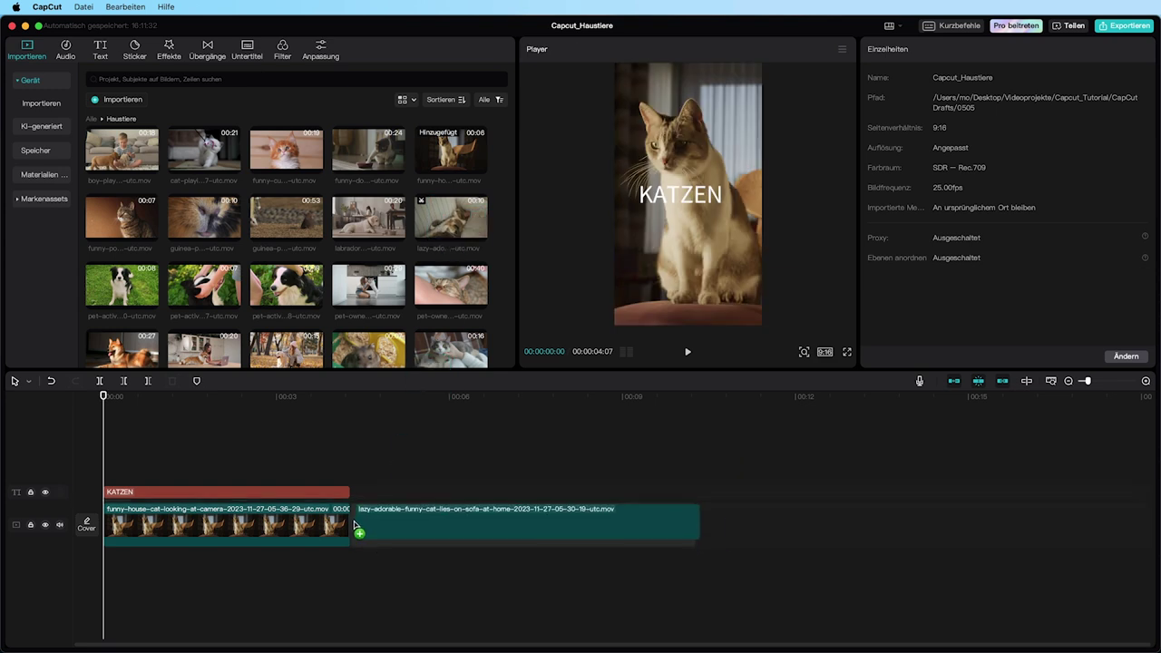
left_click_drag(354, 526, 354, 526)
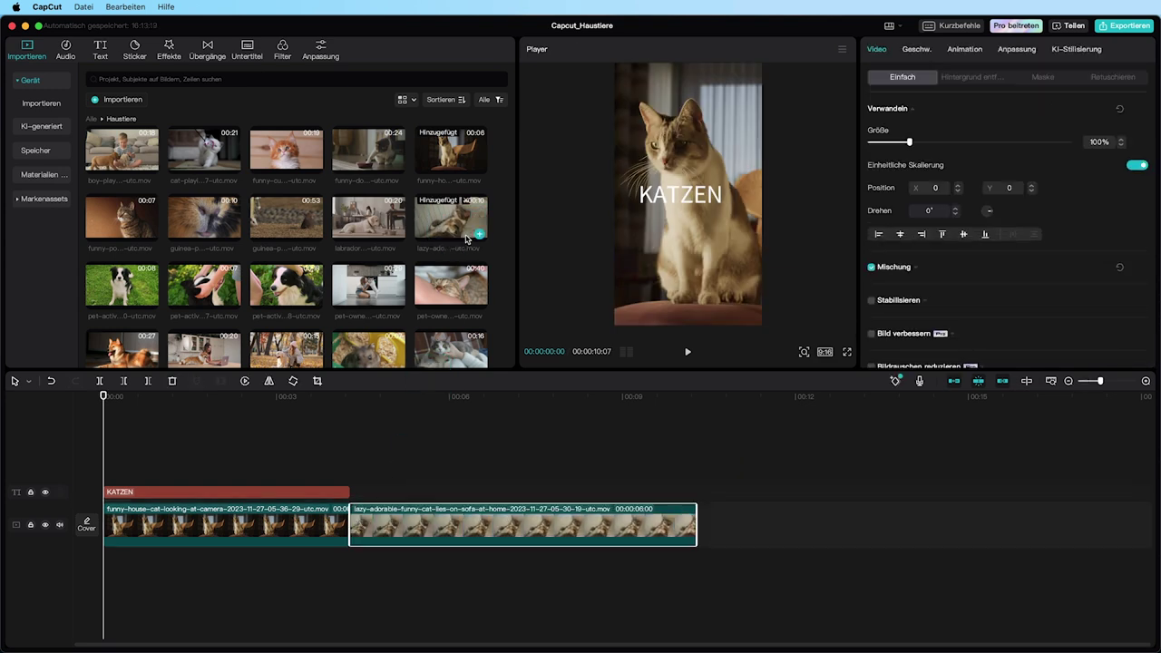
Enlarge the sofa cat clip to fill the vertical frame and reposition it so the cat's face and body are in view.
left_click(356, 399)
left_click_drag(355, 399, 486, 399)
left_click_drag(762, 236, 975, 421)
left_click_drag(819, 255, 786, 260)
left_click(262, 467)
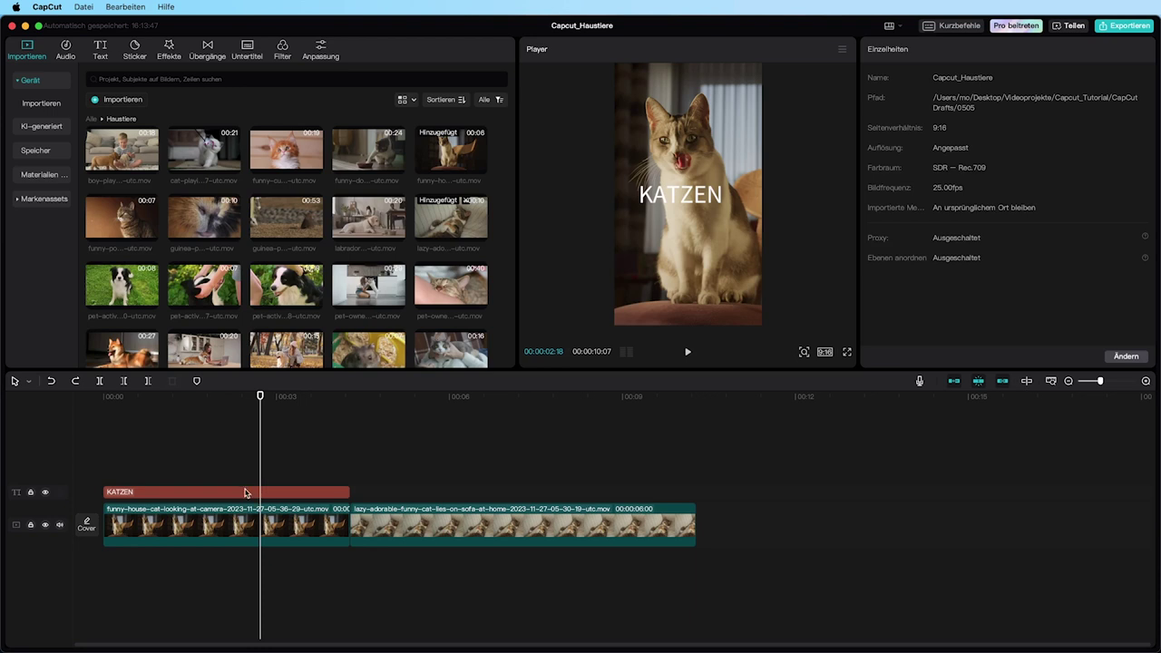
Duplicate the KATZEN title directly behind the original, above the sofa cat clip, and change the copy's wording to SIND BERUHIGEND.
left_click_drag(244, 493, 495, 493)
left_click_drag(293, 402, 433, 423)
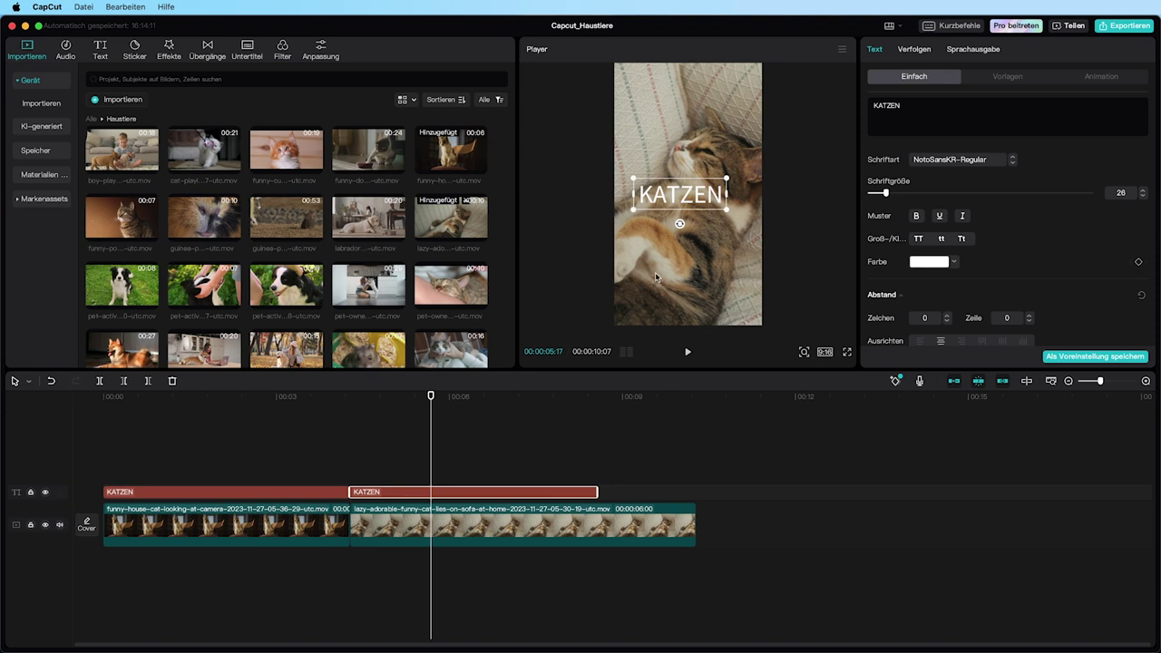
double_click(678, 202)
type("SIND BERUHIGEND")
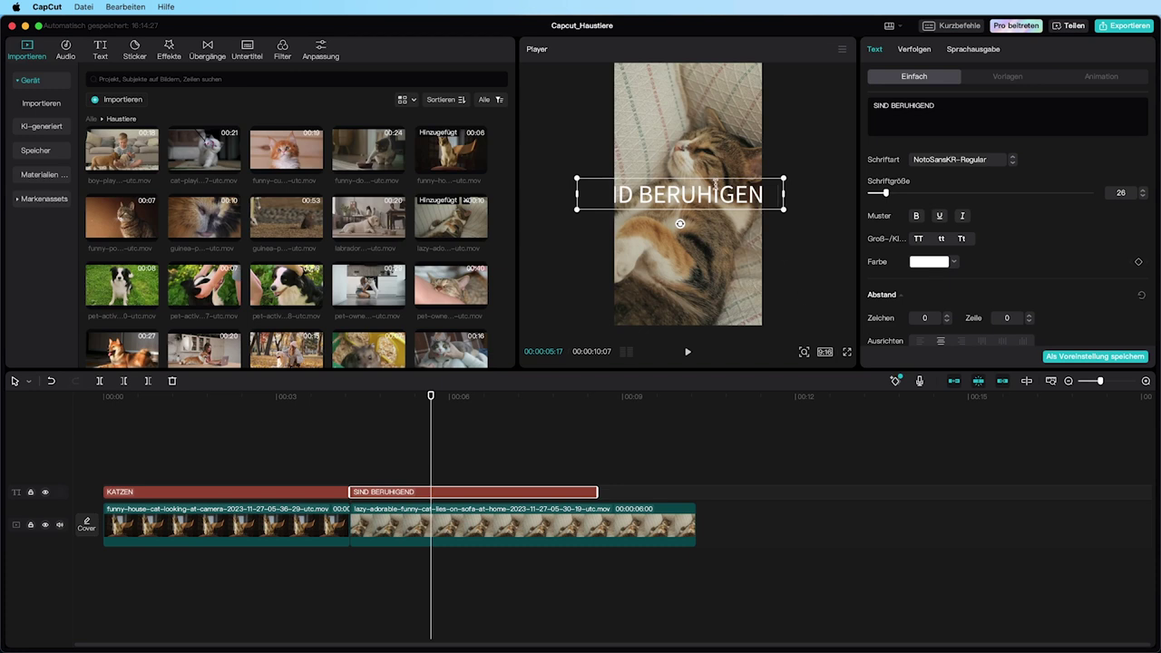
key("super+a")
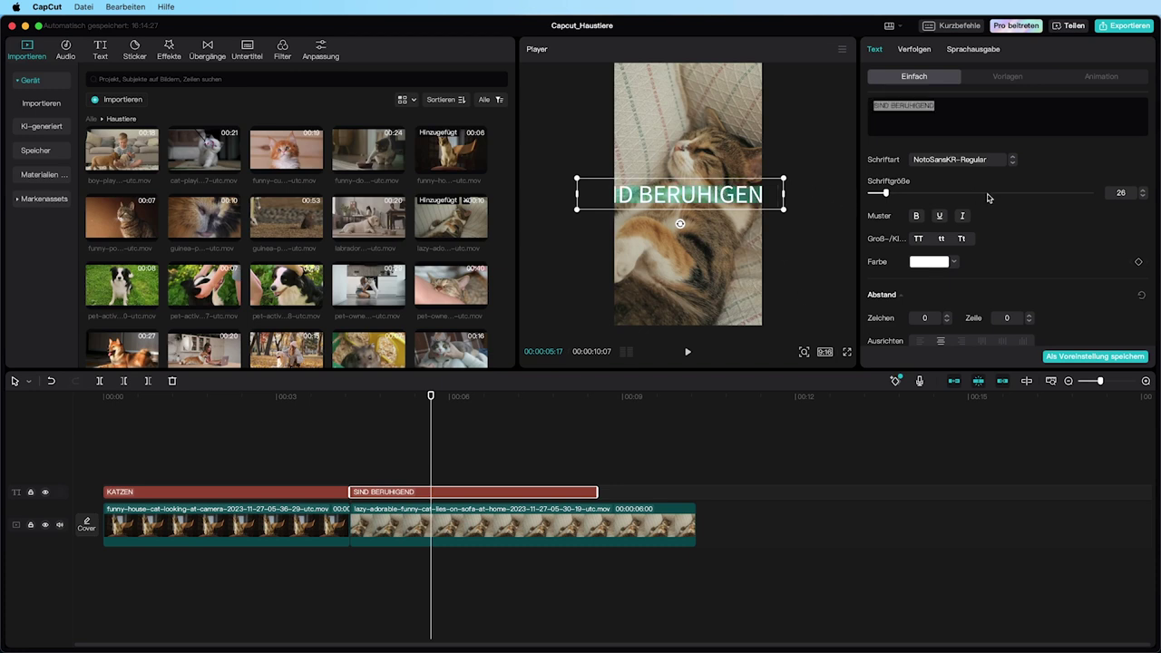
Set the SIND BERUHIGEND title's font size to 18 and break its text into two lines after SIND.
left_click_drag(886, 193, 878, 193)
left_click(655, 194)
key("Return")
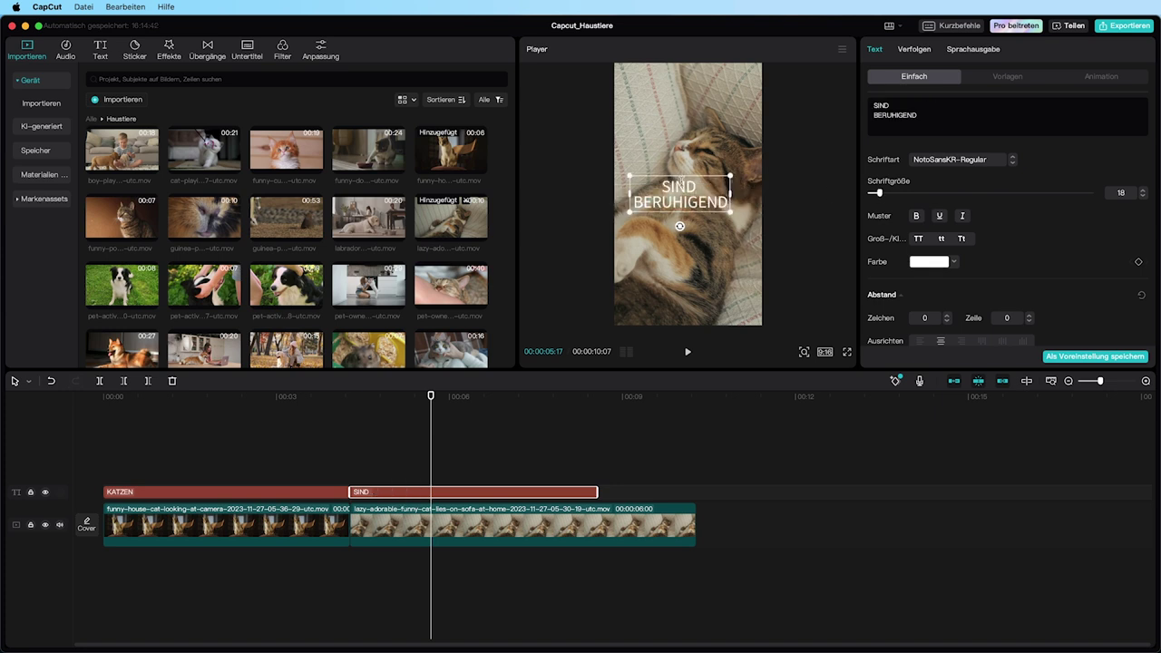
Overlay SafeZone_TikTok.jpg above the sofa cat clip and move the SIND BERUHIGEND title to the lower edge of the safe zone.
left_click(91, 119)
left_click_drag(284, 156, 355, 478)
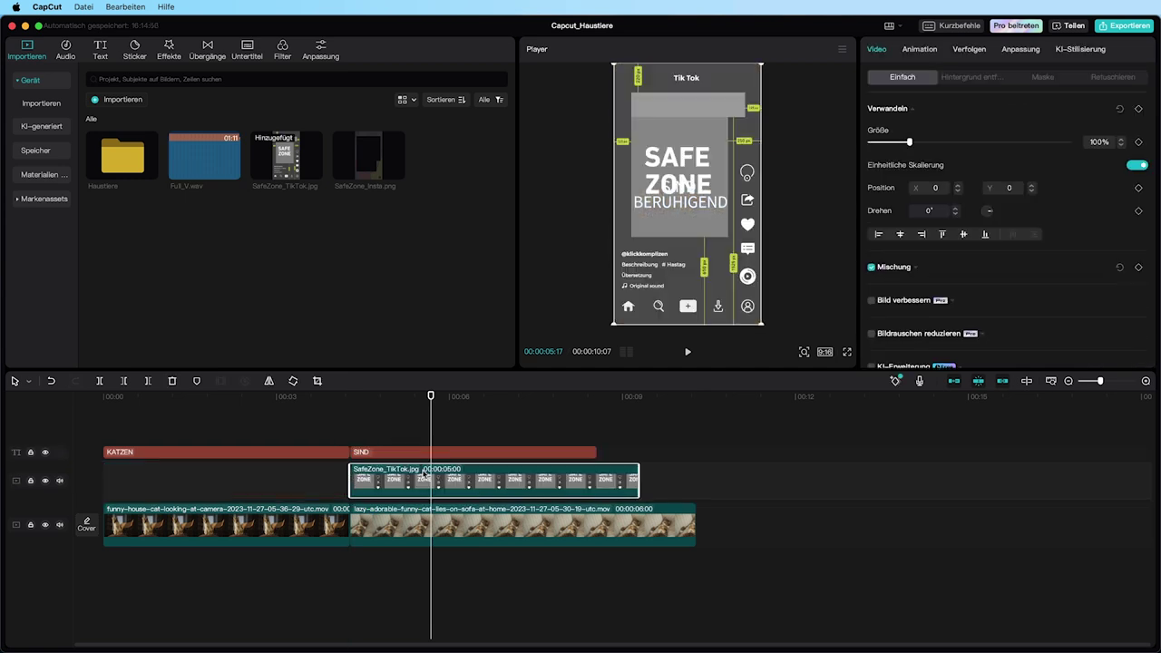
left_click(697, 203)
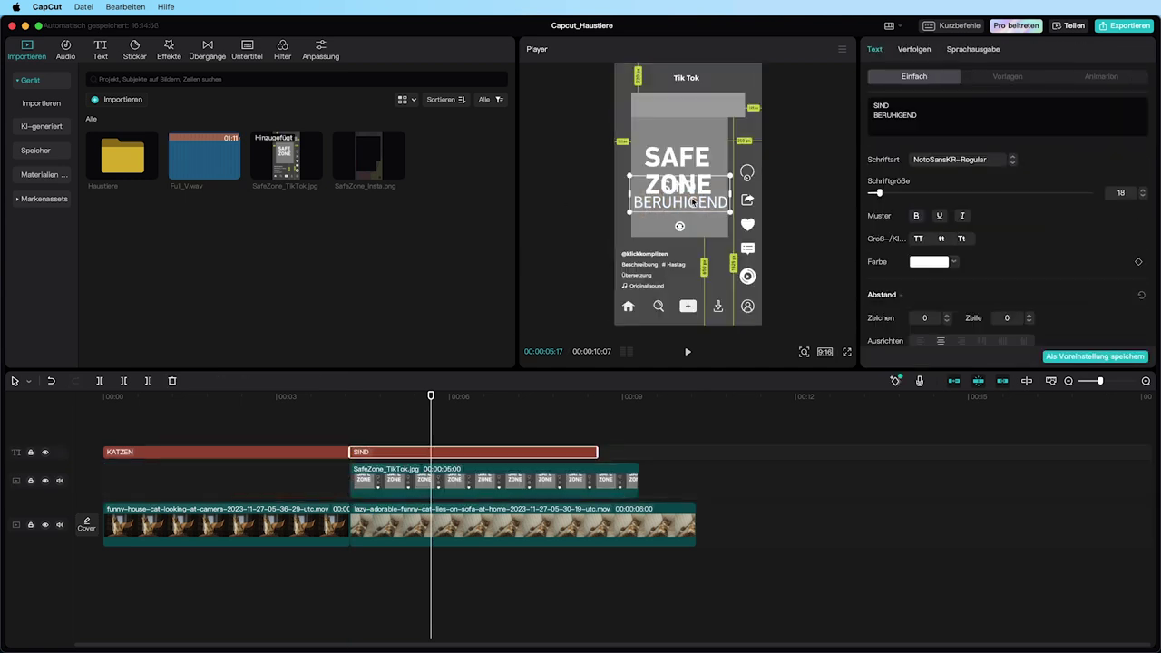
left_click_drag(690, 192, 691, 221)
Lower the safe-zone overlay's opacity to 49%, extend it back to the start of the timeline, and check the title positions.
left_click(737, 238)
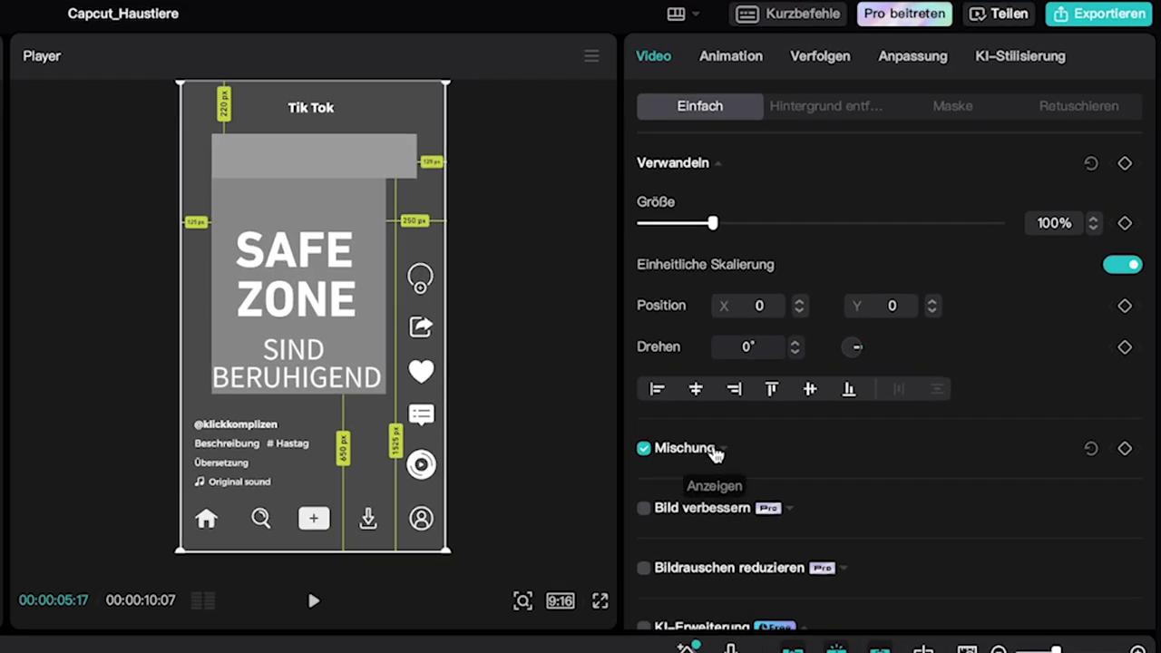
left_click(716, 451)
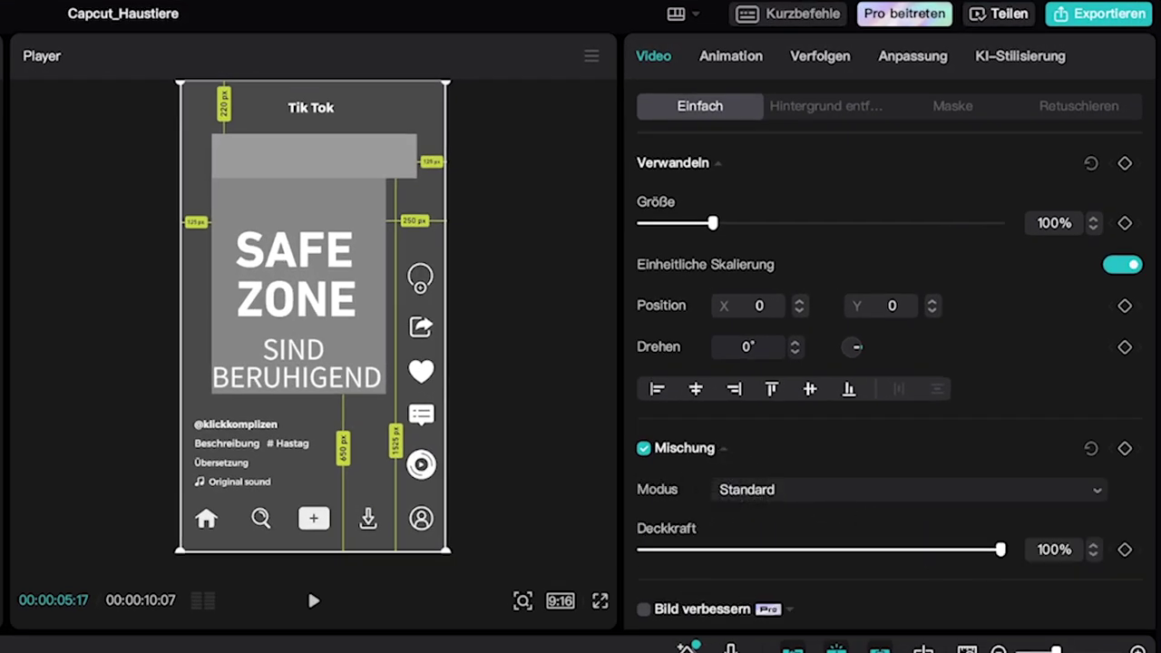
left_click_drag(1001, 549, 819, 550)
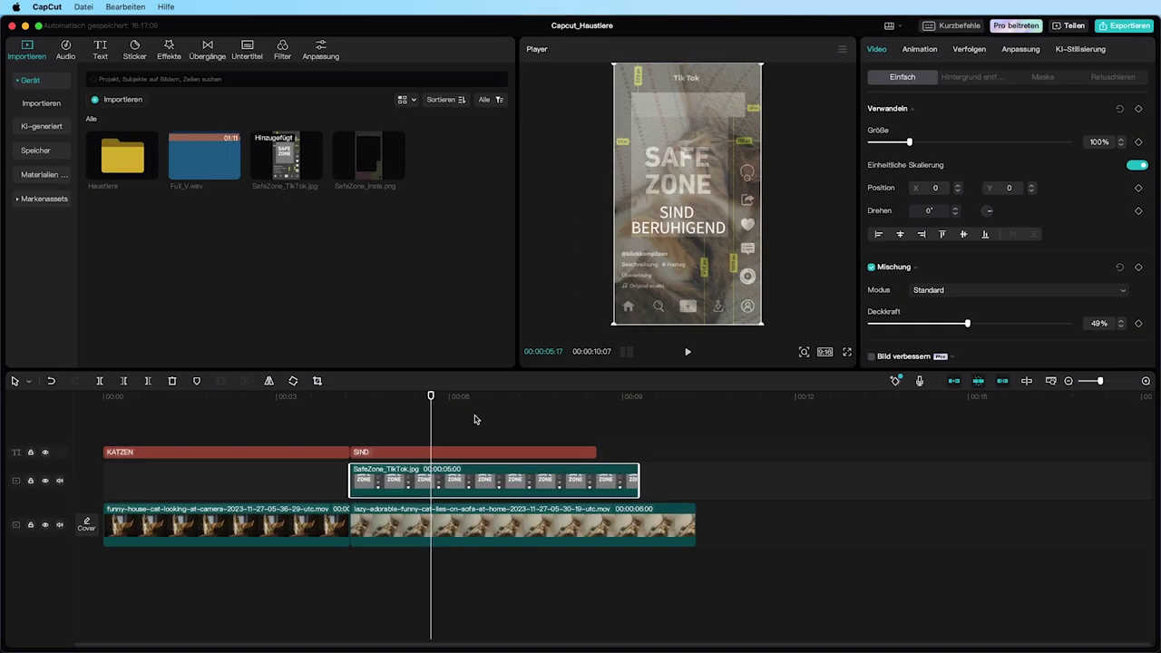
left_click_drag(349, 482, 102, 482)
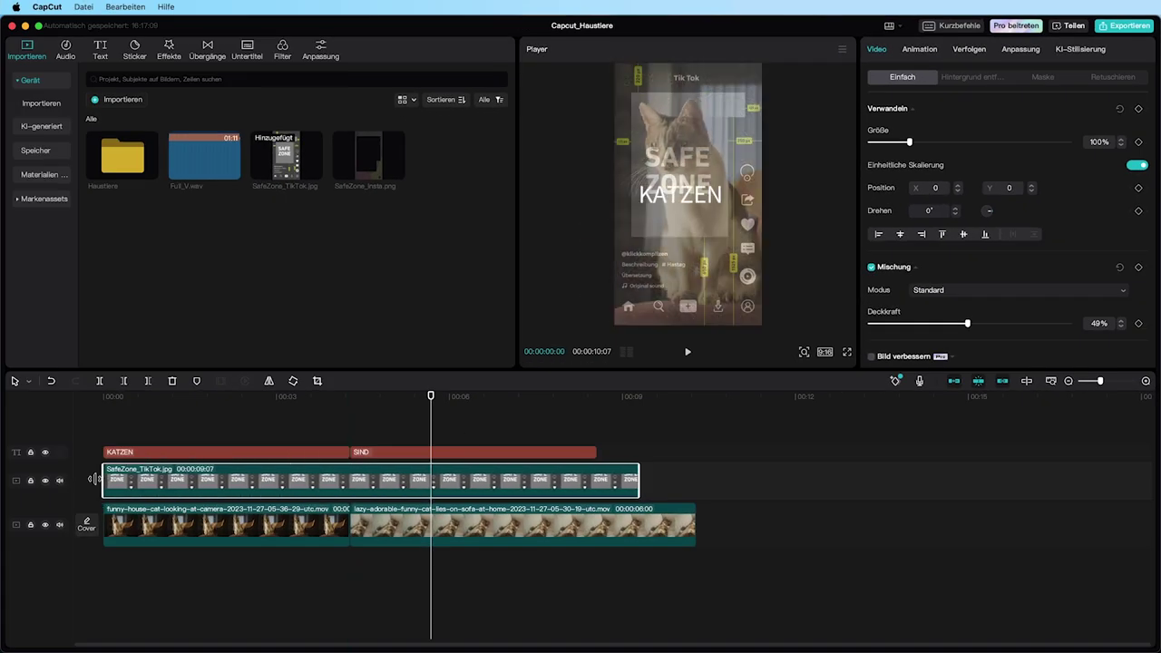
left_click(131, 397)
left_click_drag(131, 398, 569, 428)
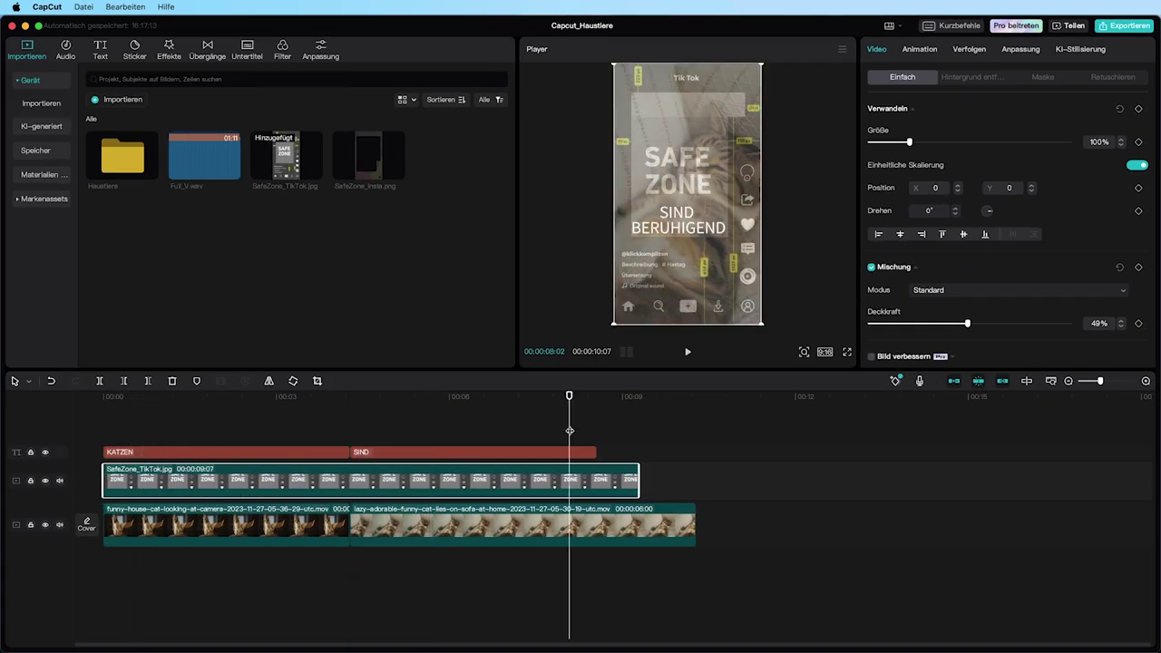
Duplicate the SIND BERUHIGEND title directly behind the original and change the copy's second line to LIEBEVOLL.
left_click(515, 454)
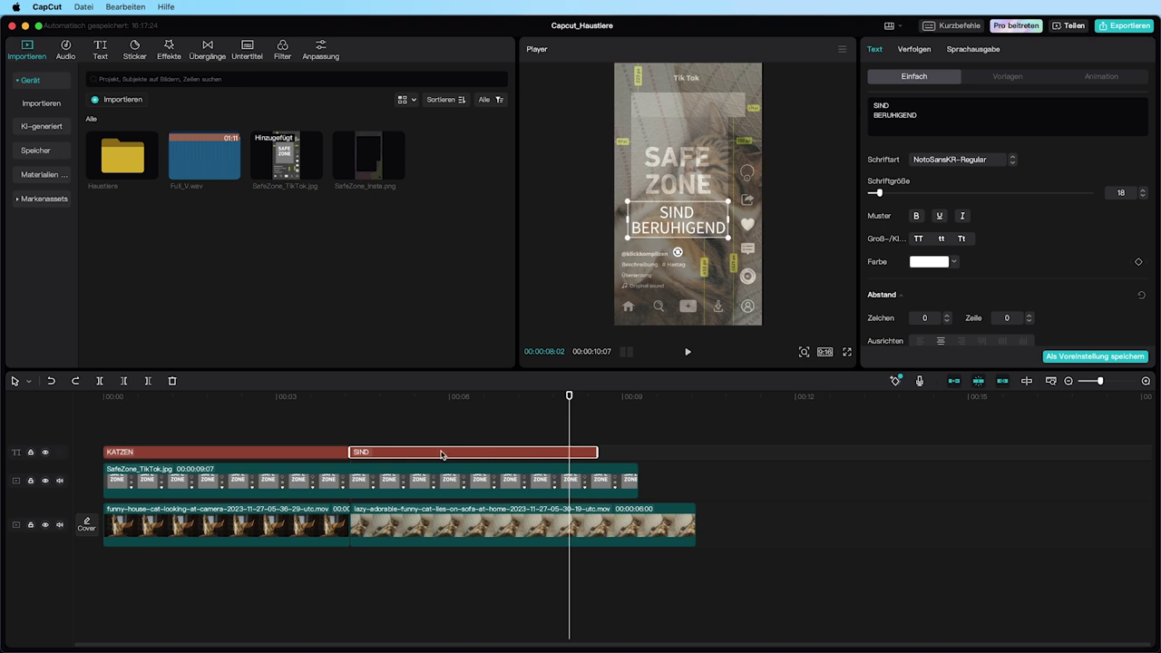
left_click_drag(432, 455, 685, 457)
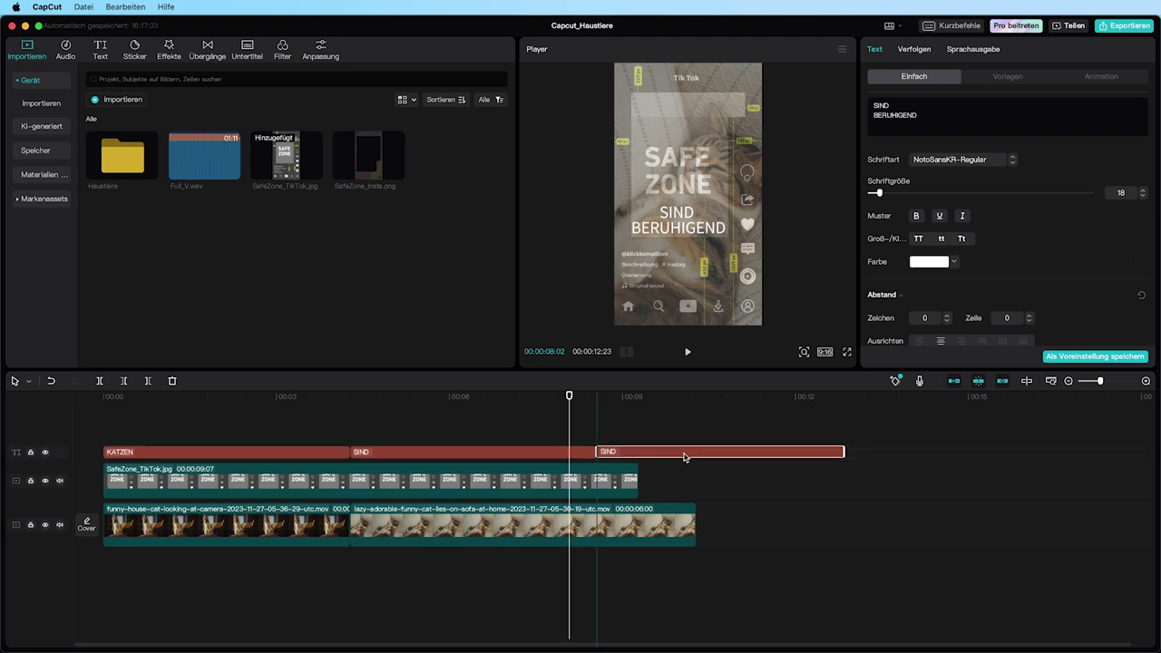
left_click_drag(556, 400, 633, 396)
left_click_drag(876, 116, 917, 115)
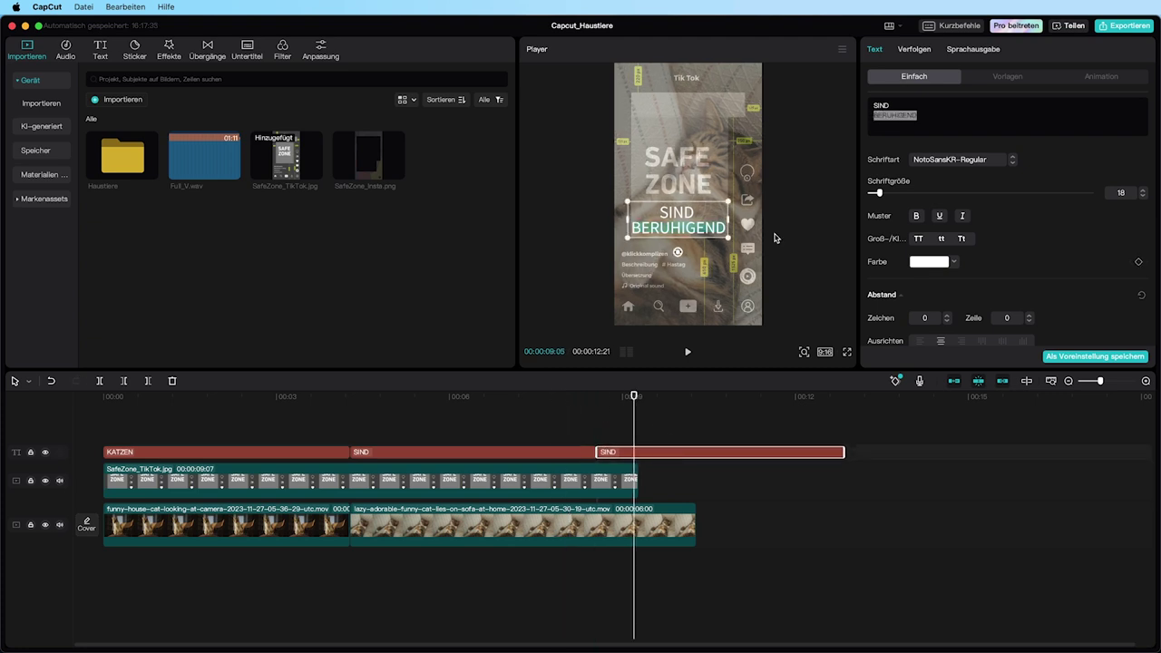
type("LIEBE")
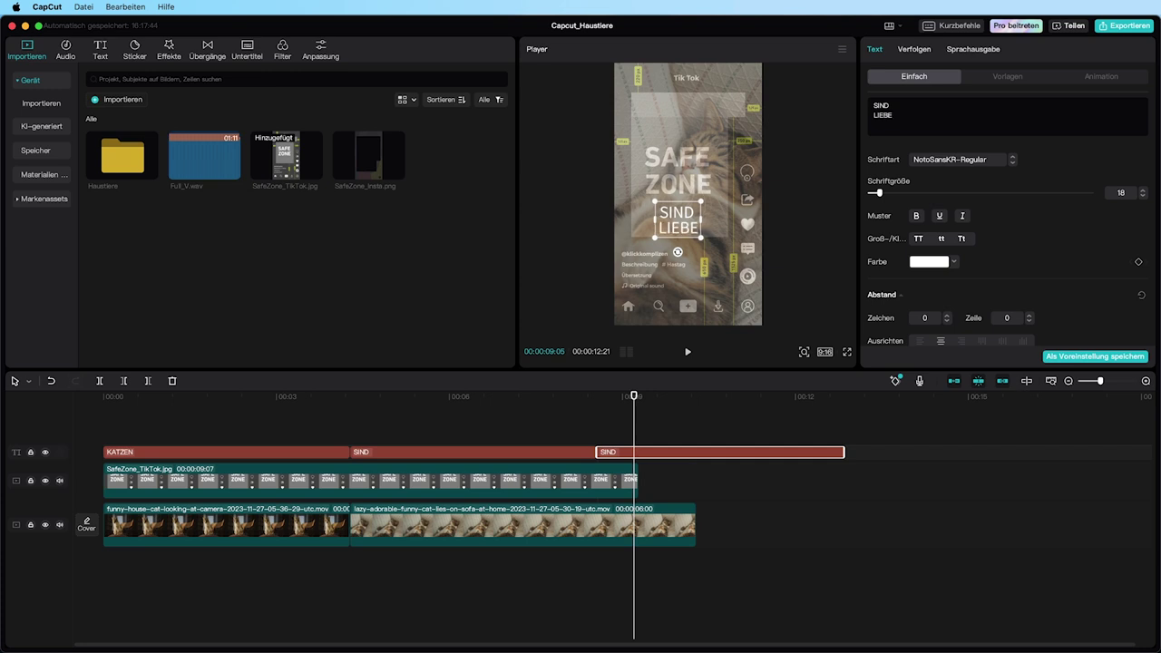
type("VOLL")
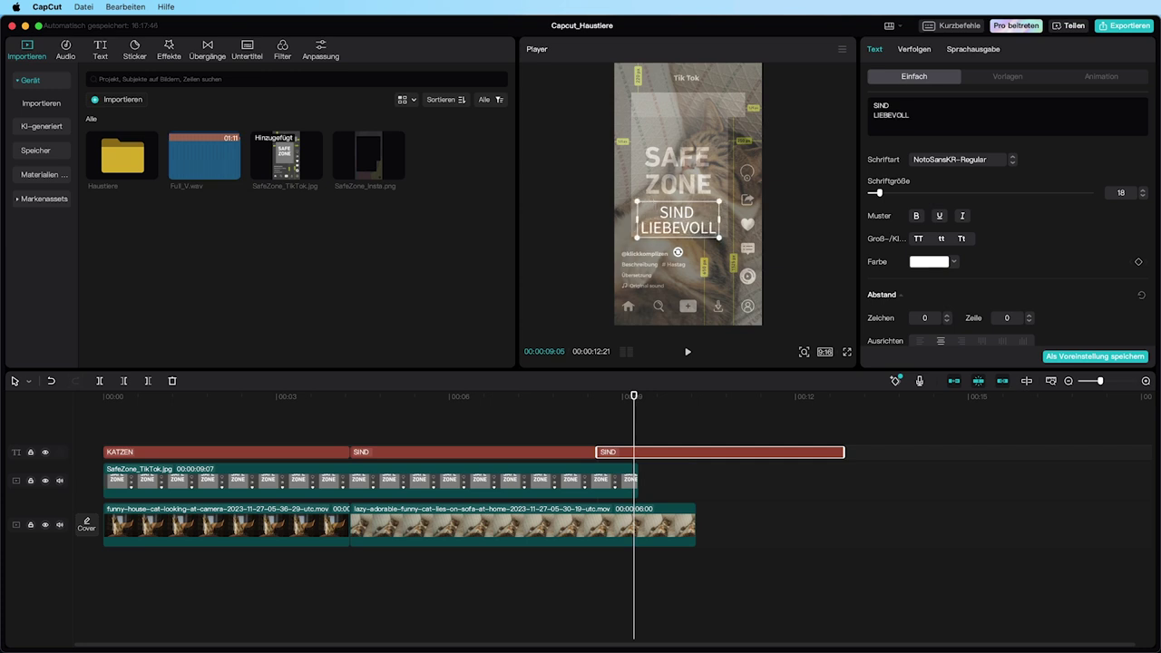
Duplicate the SIND LIEBEVOLL title directly behind itself and change the copy's second line to PFLEGELEICHT.
left_click_drag(682, 396, 740, 394)
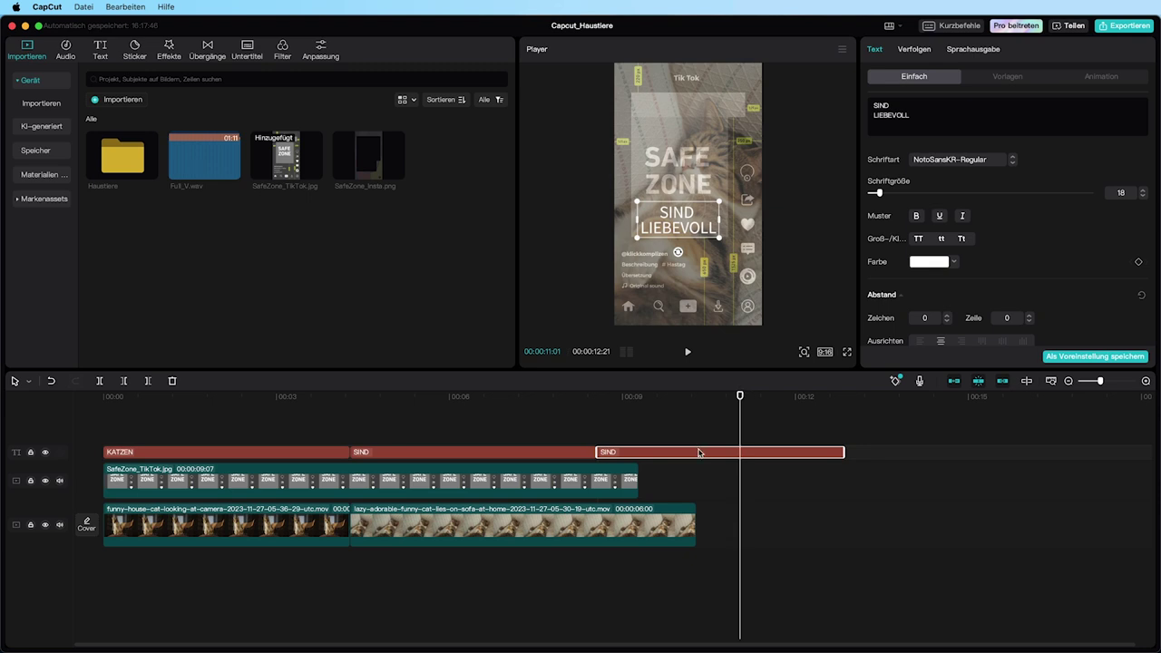
left_click_drag(697, 456, 950, 460)
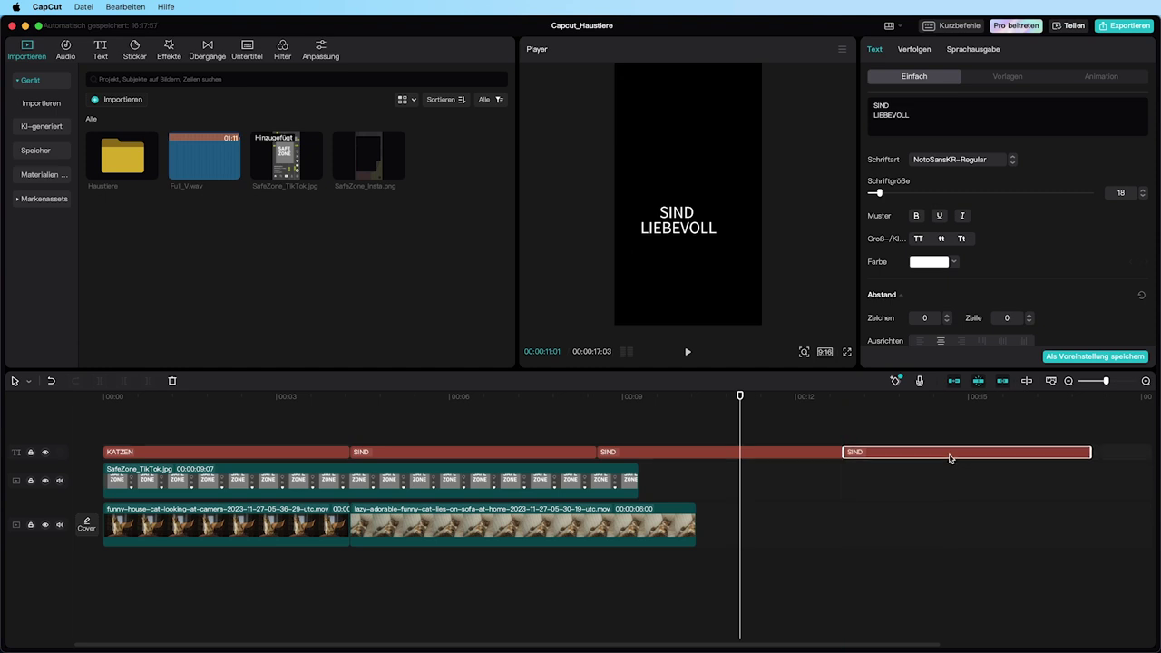
left_click(909, 397)
type("PFLE")
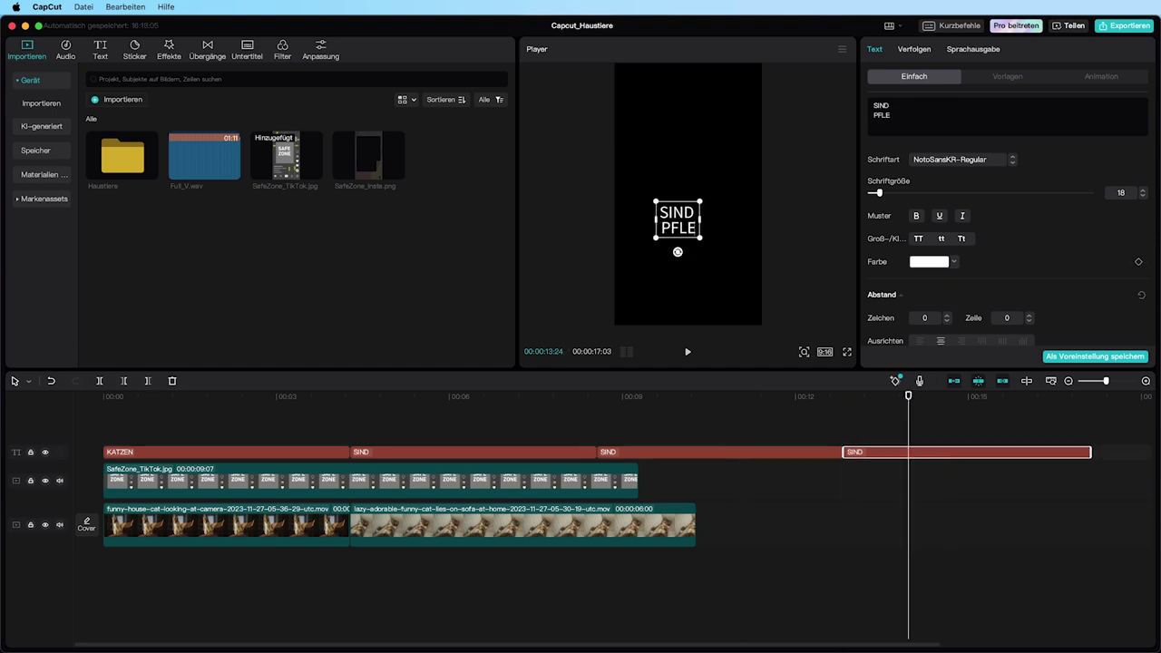
type("GELEICHT")
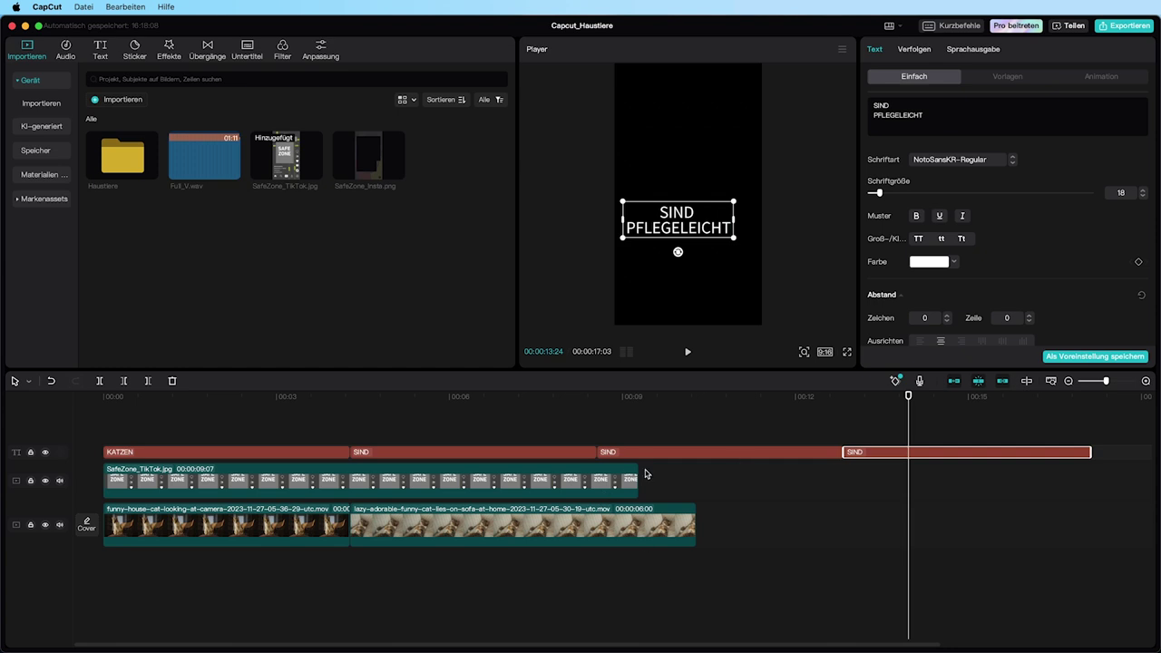
Extend the safe-zone overlay to 00:00:16:18 and set the font size of all three SIND titles to 16.
left_click_drag(638, 476, 1068, 477)
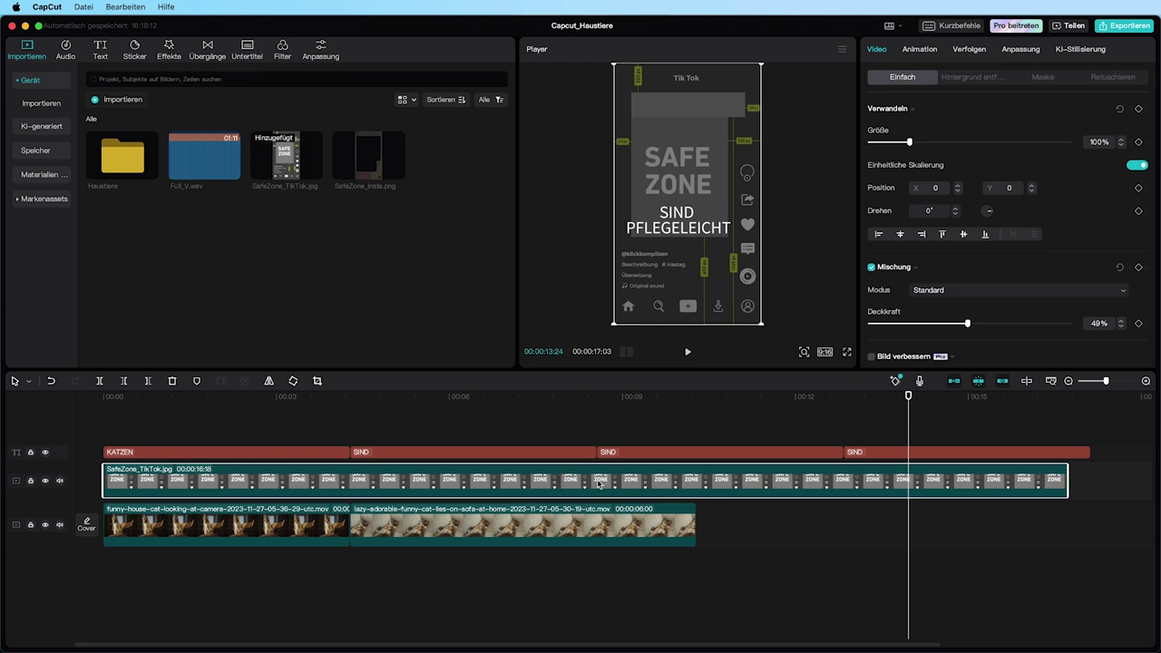
left_click(687, 224)
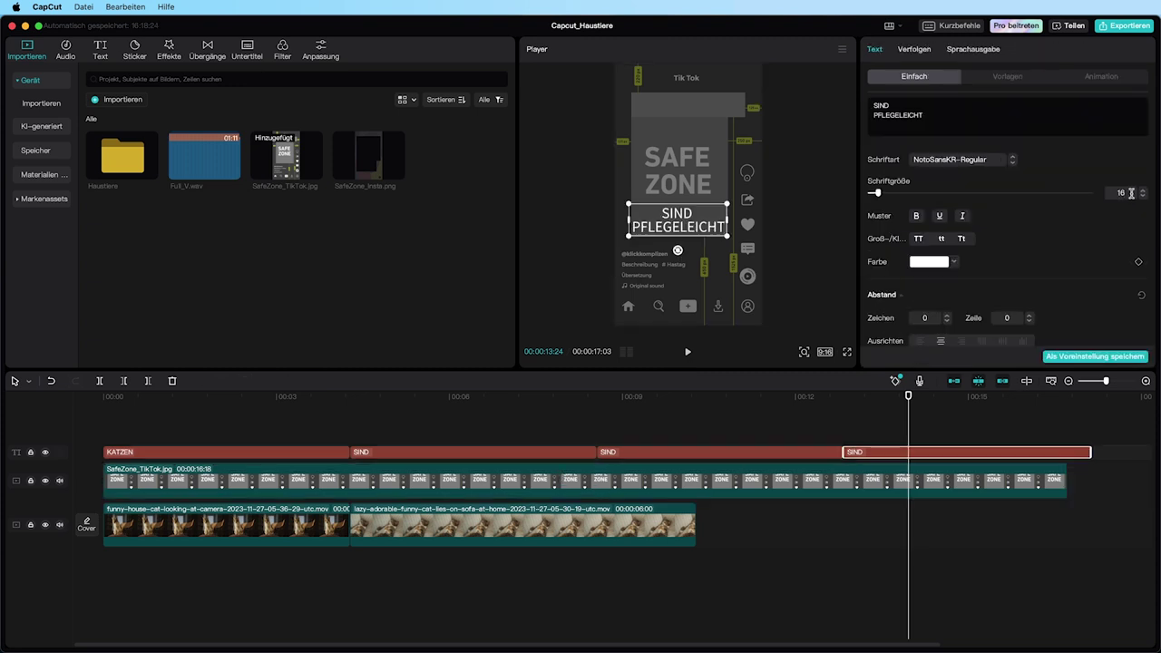
left_click(711, 451)
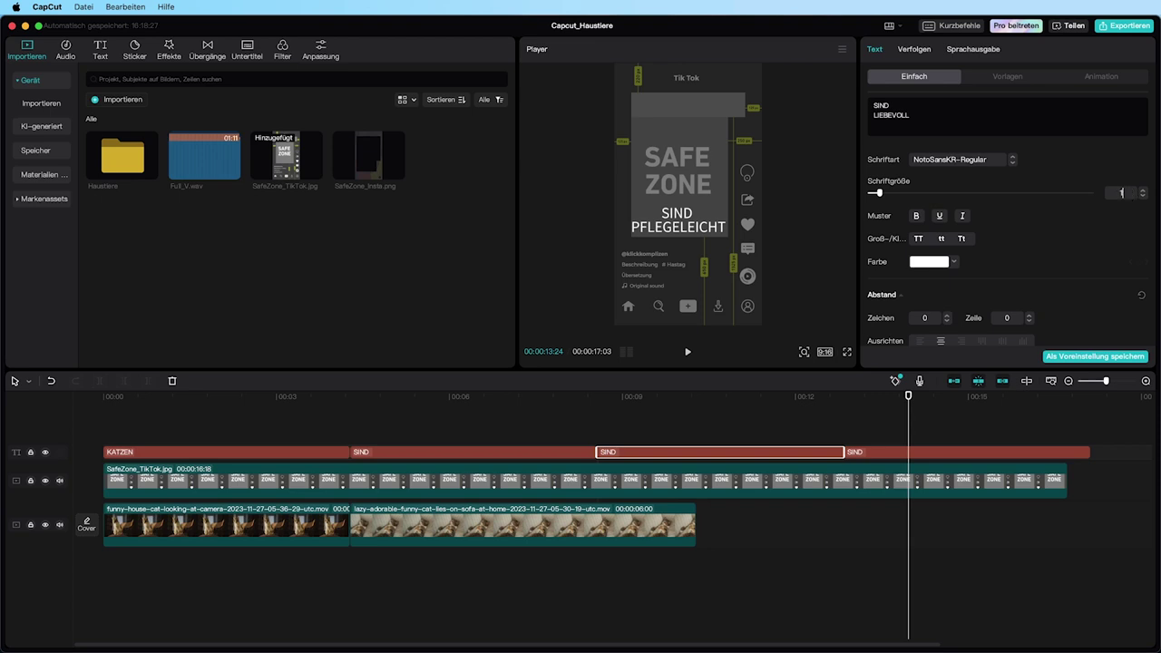
left_click(482, 392)
left_click(486, 451)
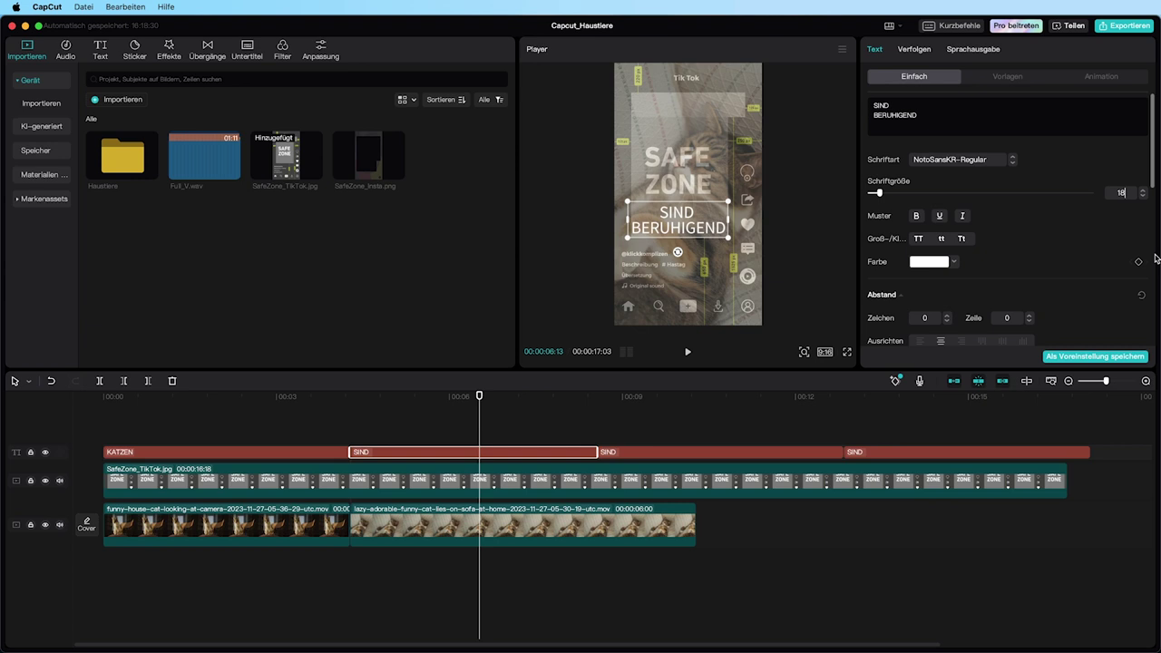
key("Return")
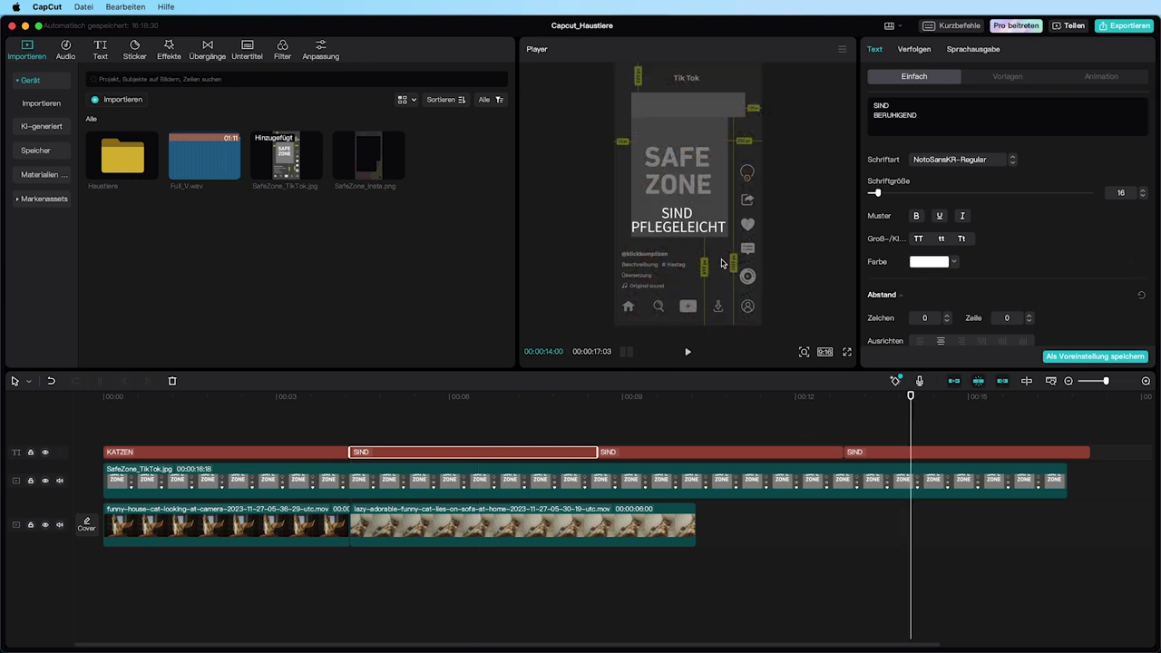
Delete the TikTok safe-zone overlay and try to shorten the sofa cat clip to the end of the SIND BERUHIGEND title.
left_click(803, 490)
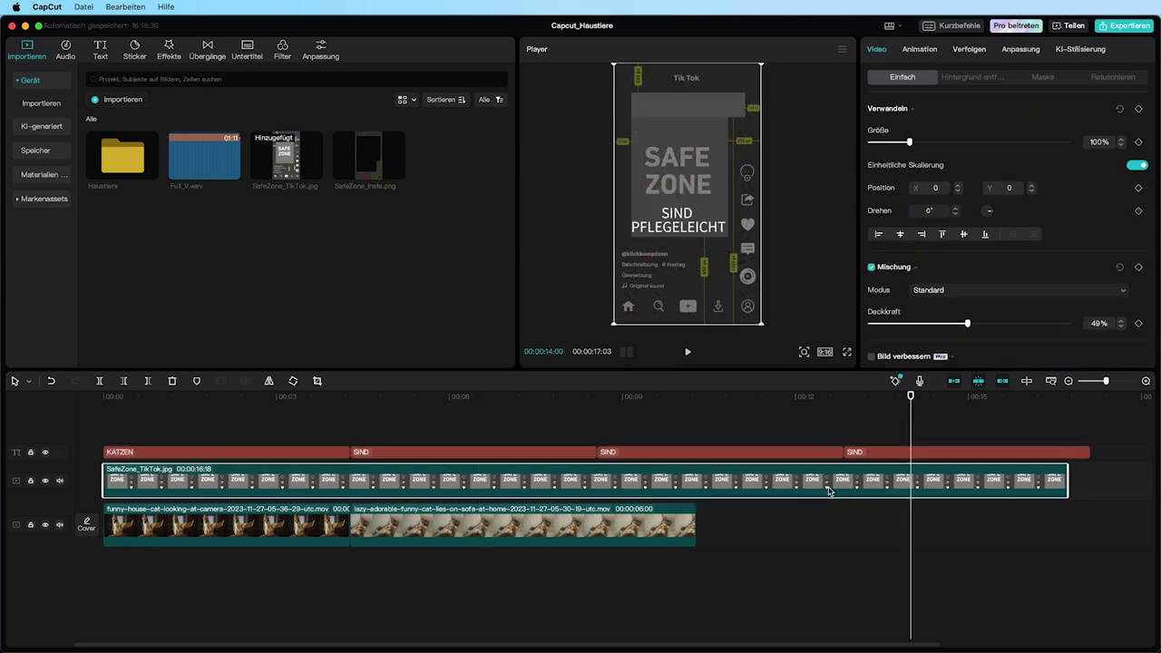
key("Delete")
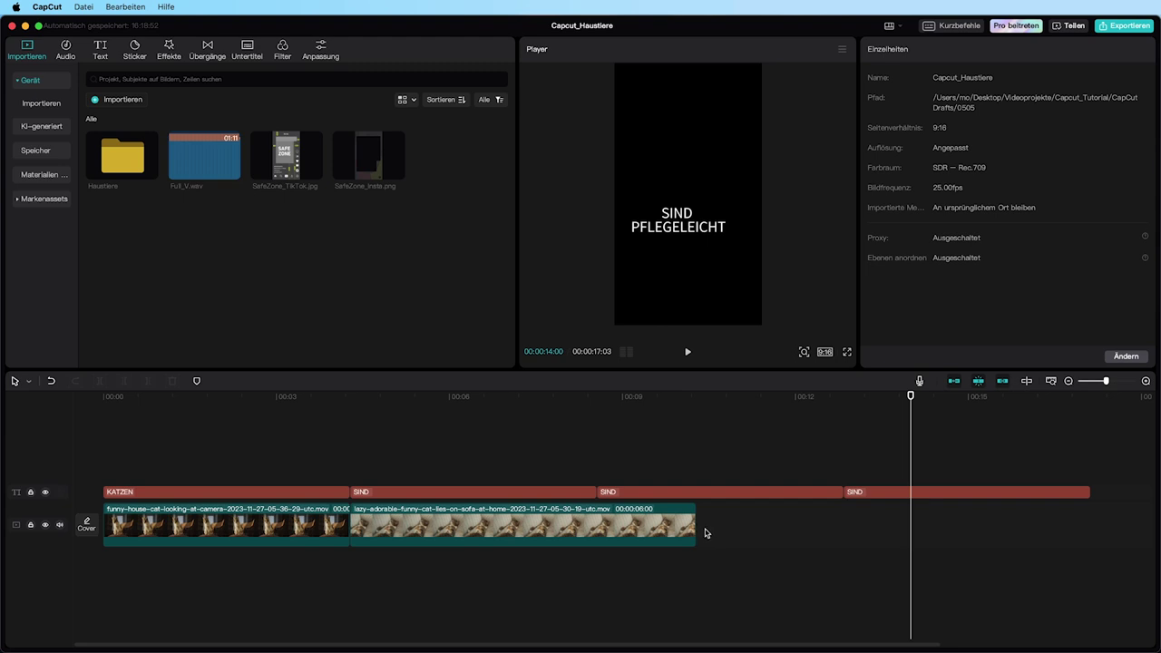
left_click_drag(697, 529, 596, 527)
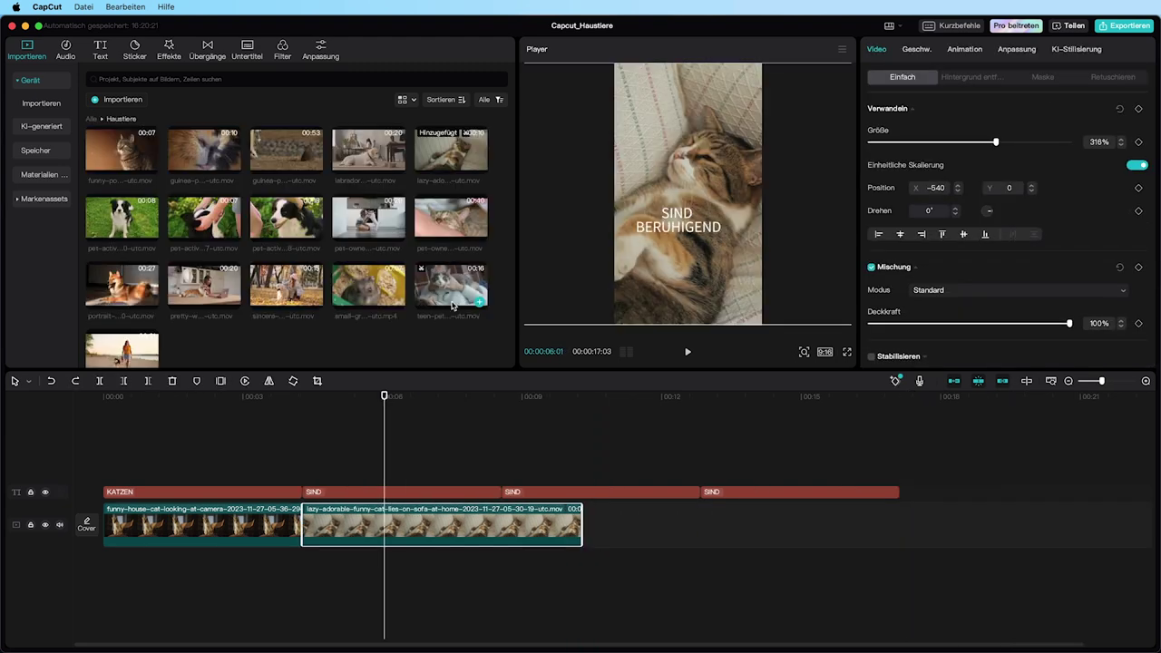
Mark an 00:00:08:08 long section of the teen-pet-a-kitten clip and append it directly after the sofa cat clip.
scroll(429, 316, "up", 2)
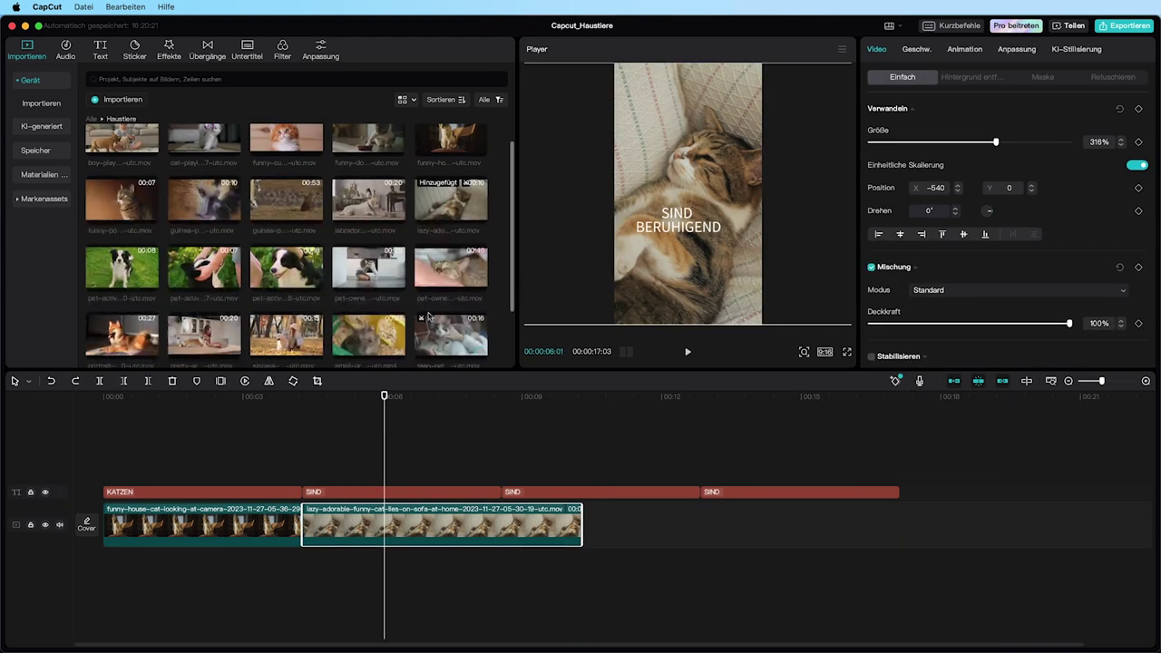
scroll(440, 327, "down", 1)
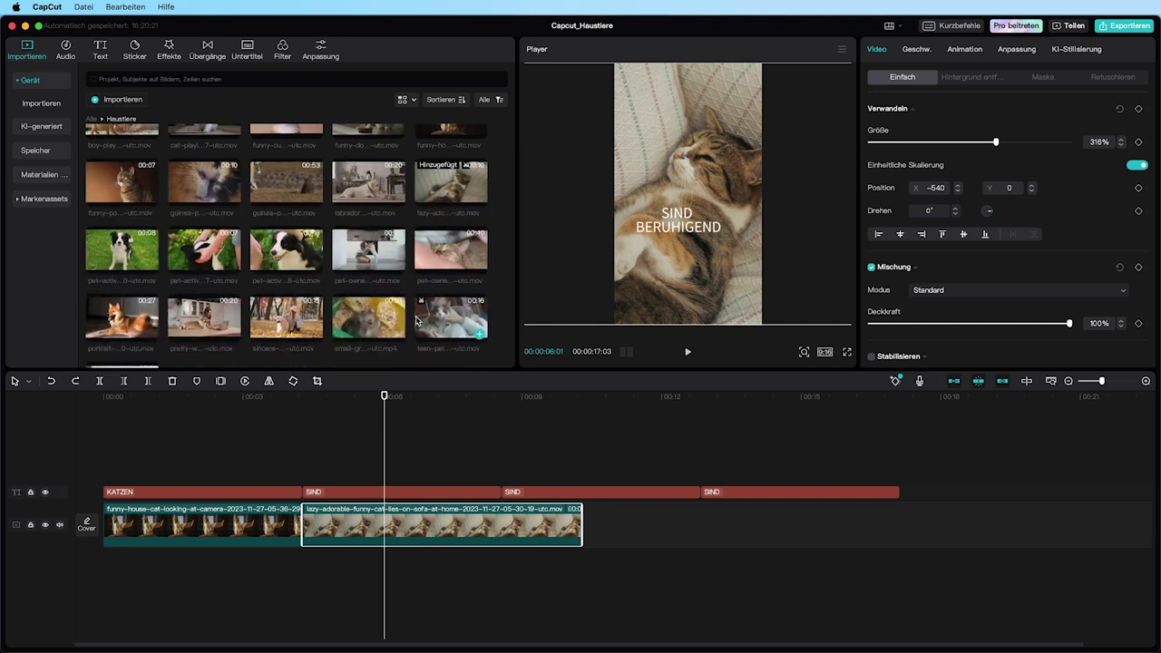
left_click(419, 320)
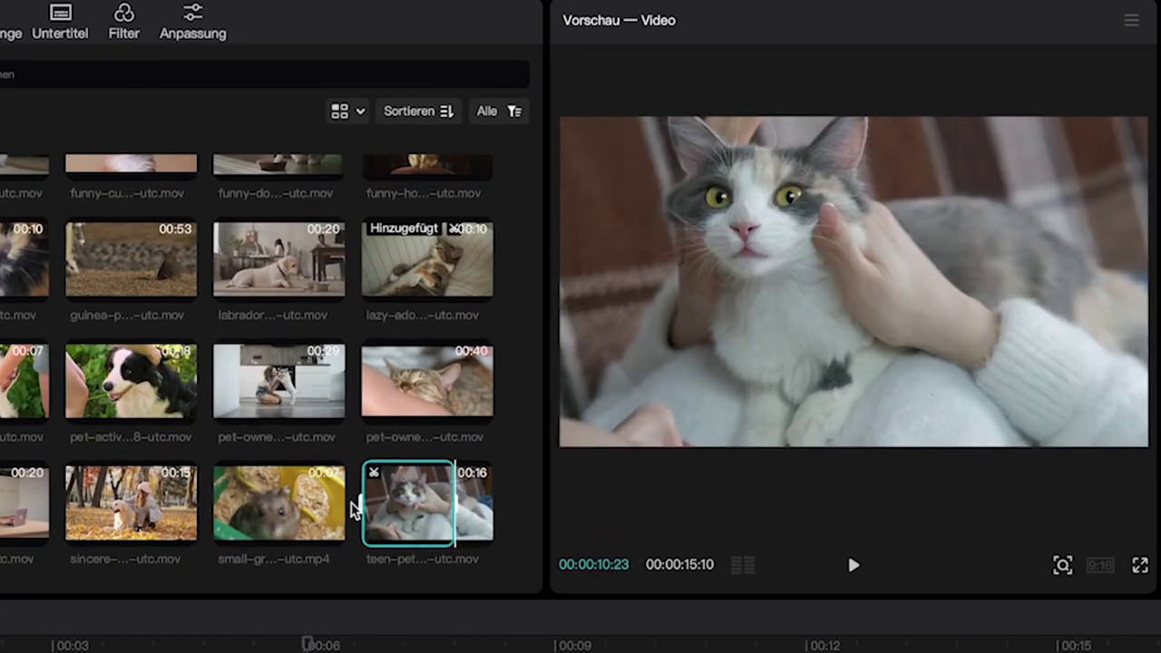
left_click_drag(404, 508, 604, 536)
Enlarge the kitten clip to 316%, shift it horizontally to X 1053 so the cat is in frame, and play it.
left_click_drag(710, 433, 626, 432)
left_click(658, 536)
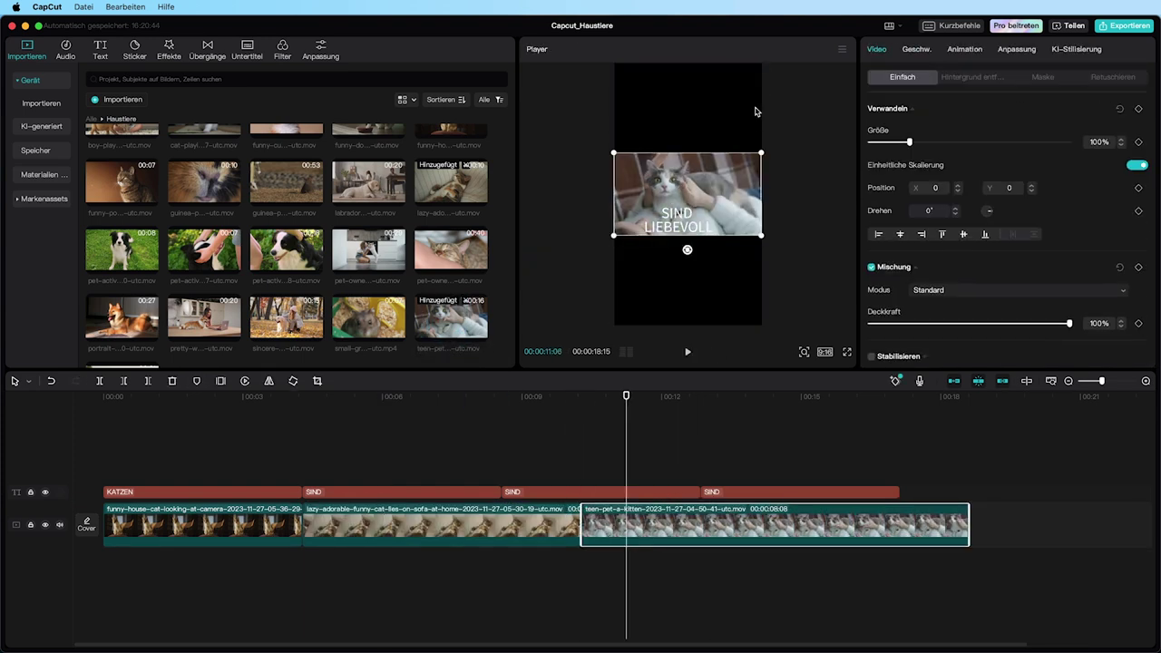
left_click_drag(808, 120, 918, 63)
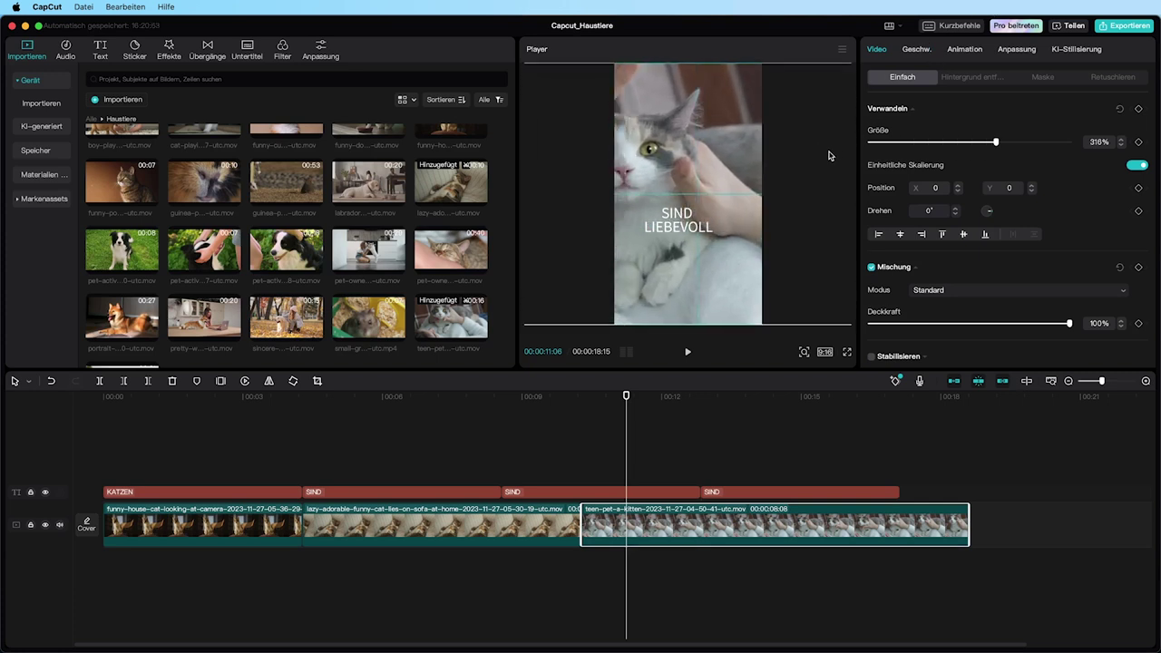
key("space")
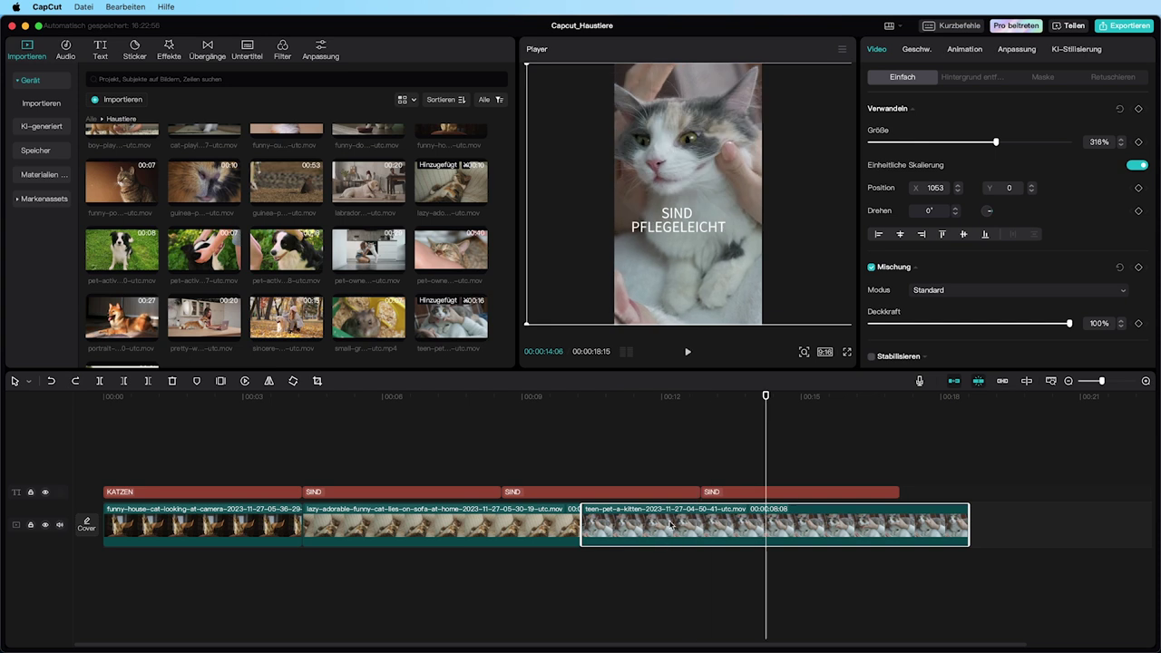
Cut off the sofa cat clip's end at 00:00:08:14, where the SIND LIEBEVOLL title starts, and play the transition.
left_click(498, 398)
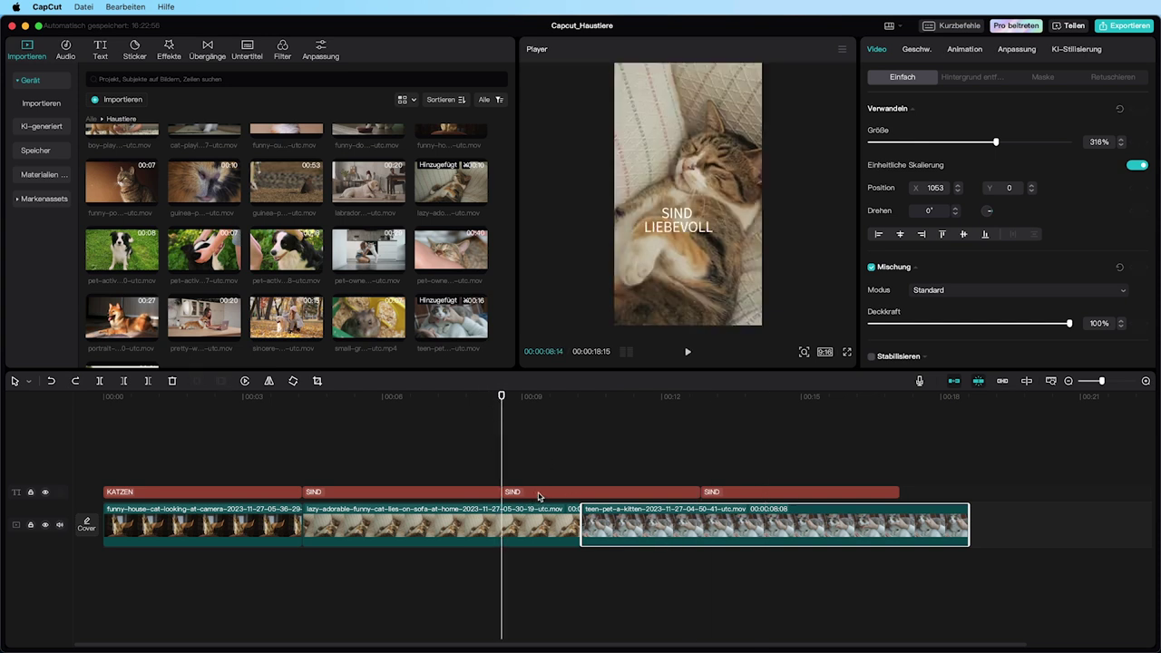
left_click(512, 531)
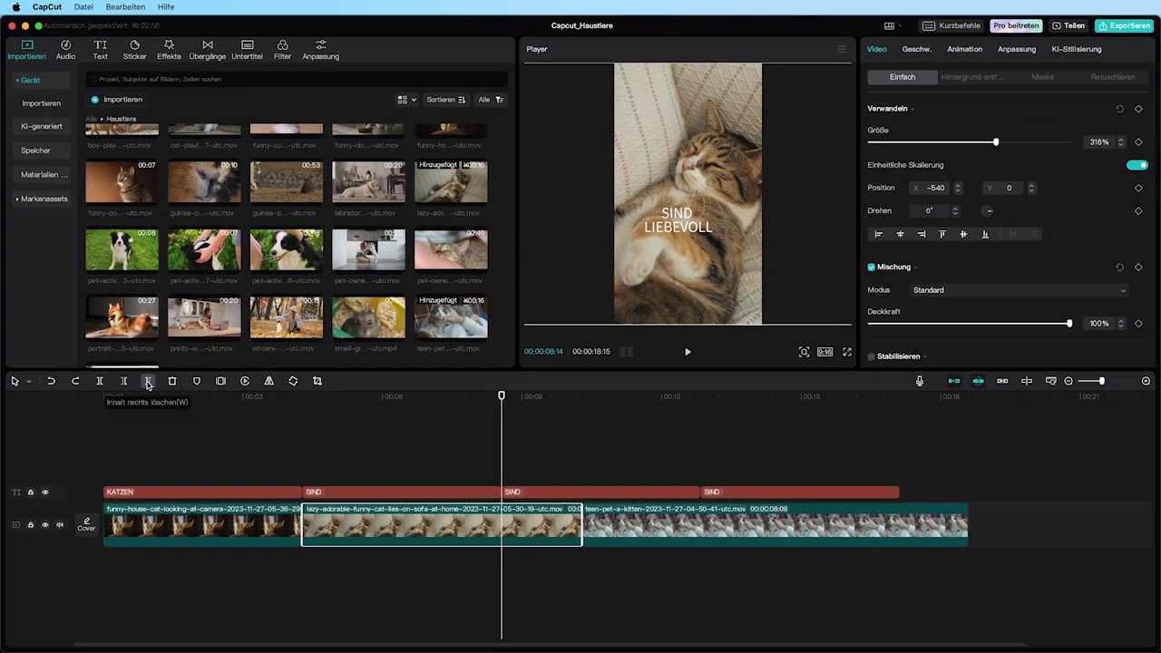
left_click(149, 382)
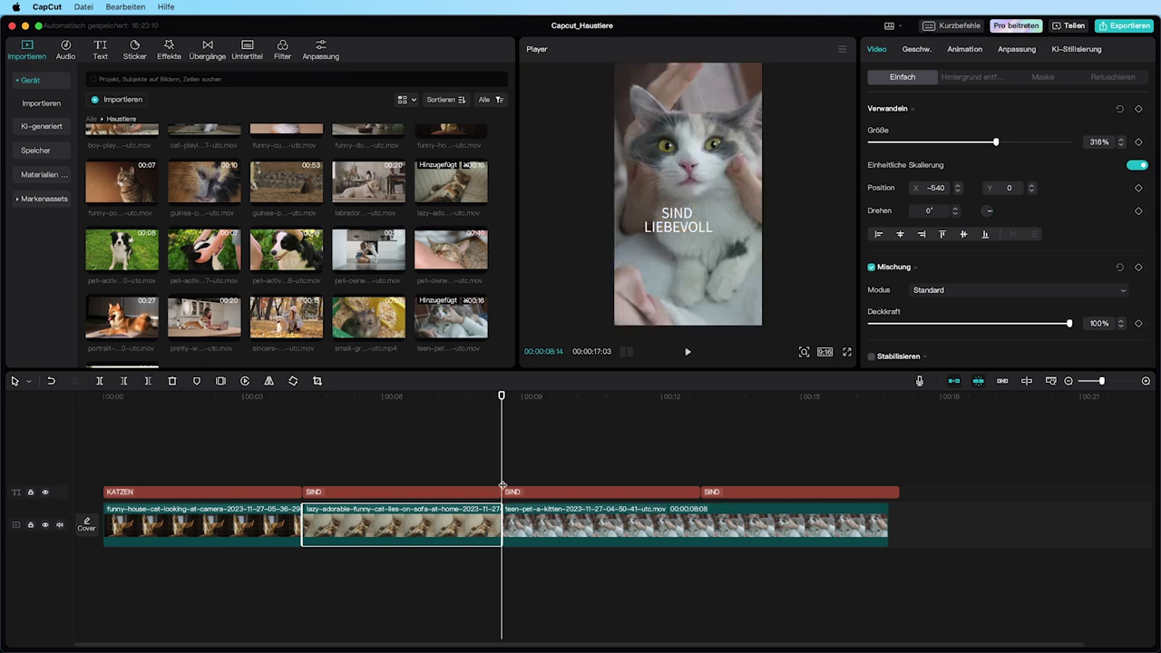
left_click(474, 396)
key("space")
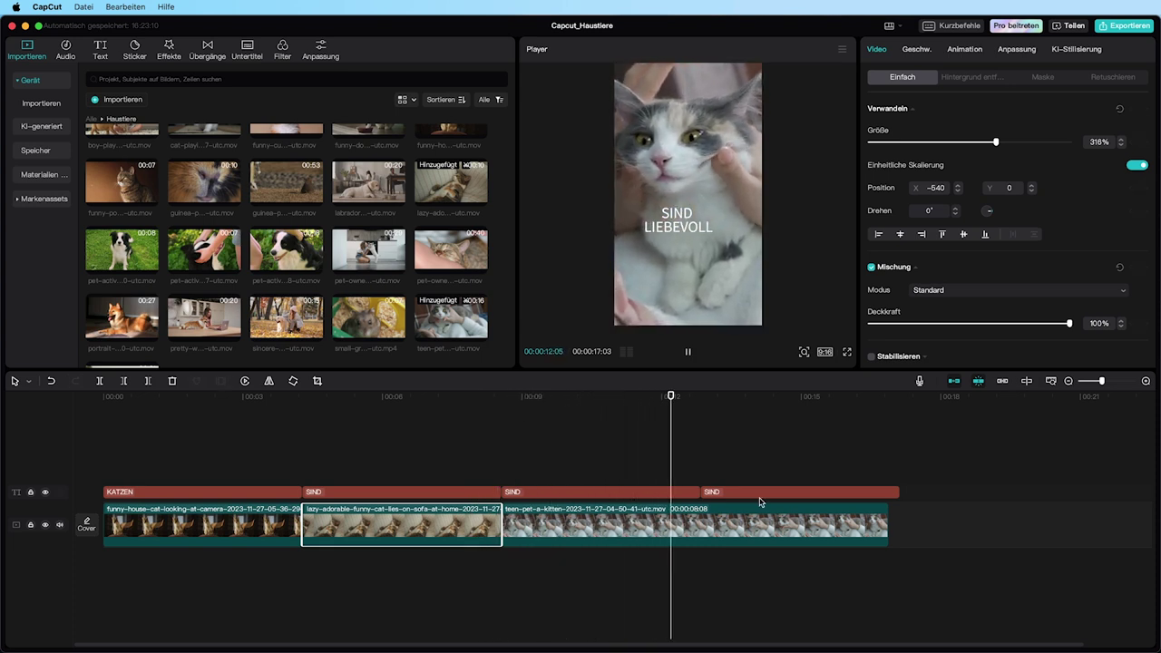
Mark a 00:00:13:19 long section of the funny-domestic-cat-eating-using-paw clip and append it directly after the kitten clip.
key("space")
scroll(328, 270, "down", 1)
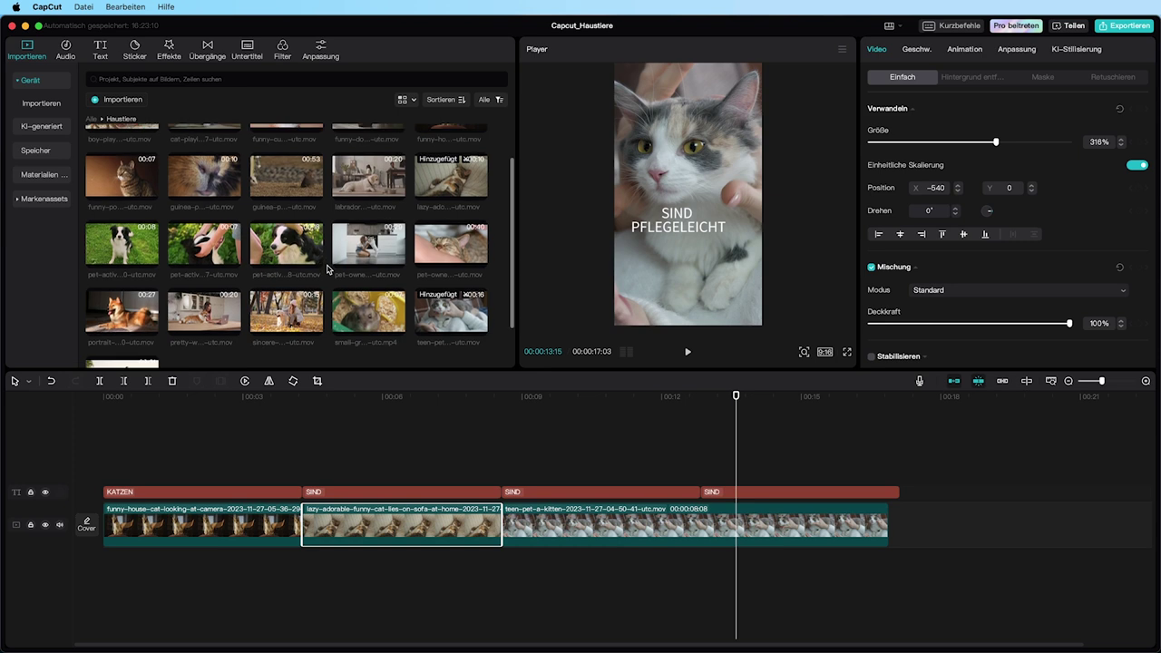
scroll(328, 271, "up", 2)
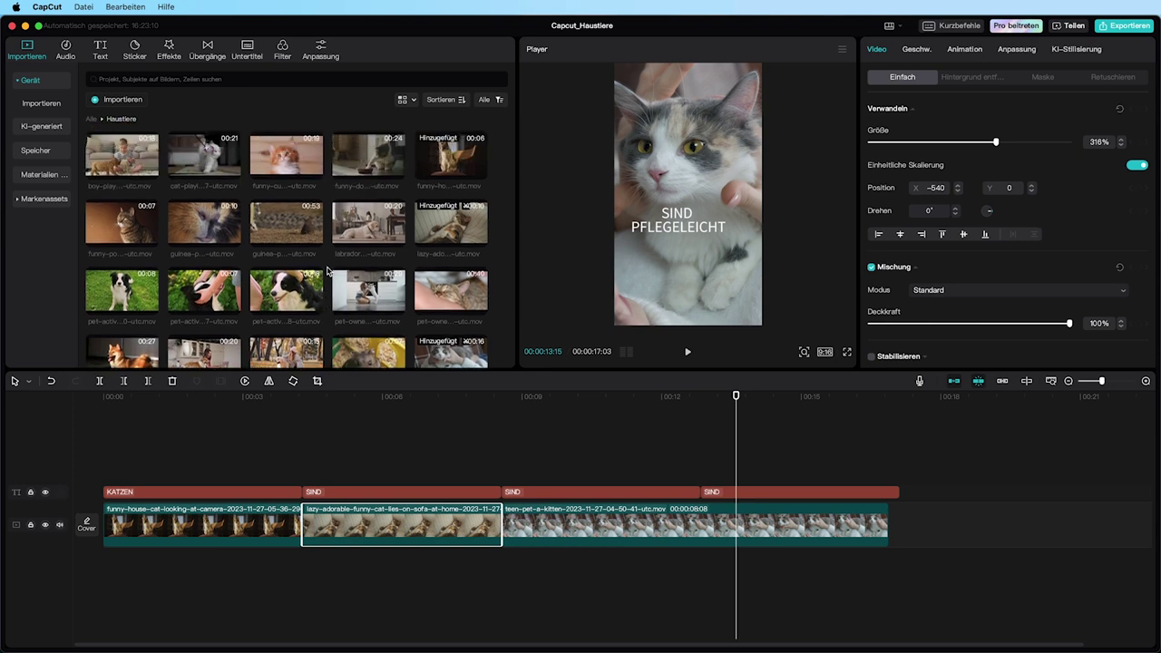
left_click(381, 155)
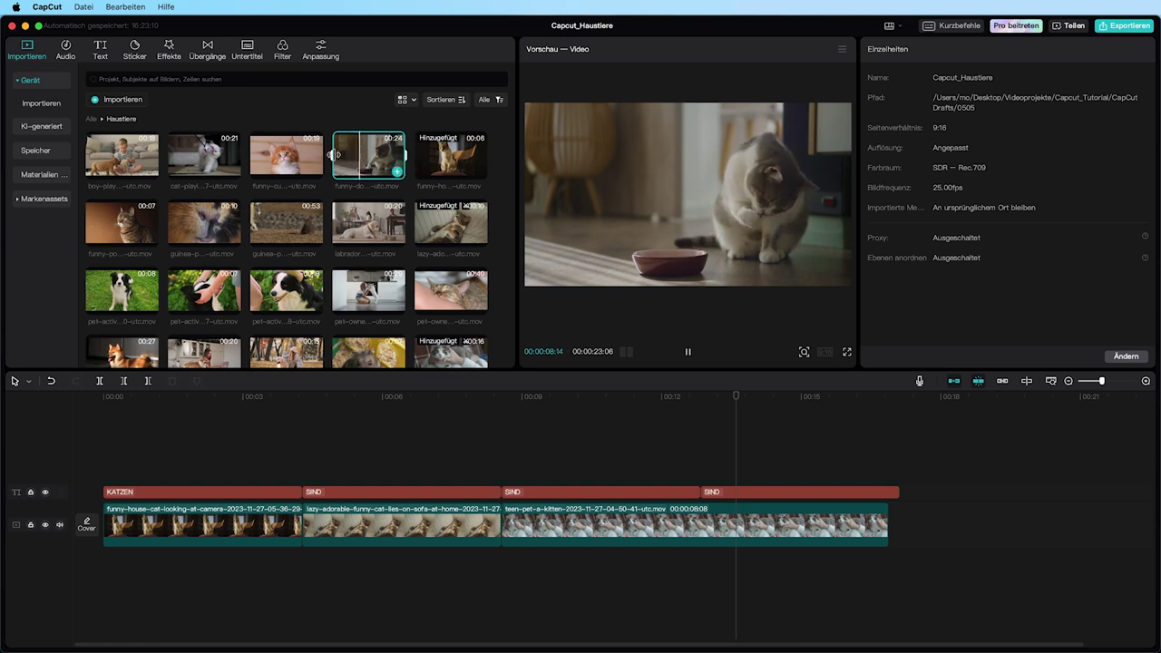
left_click(344, 156)
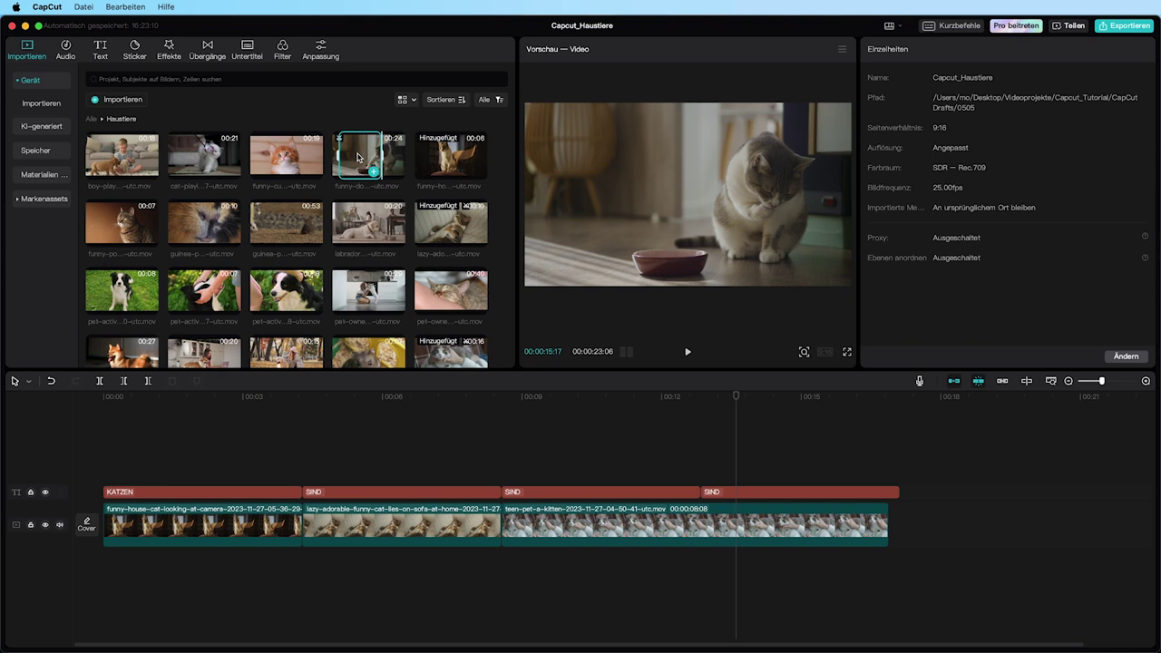
left_click_drag(357, 157, 890, 528)
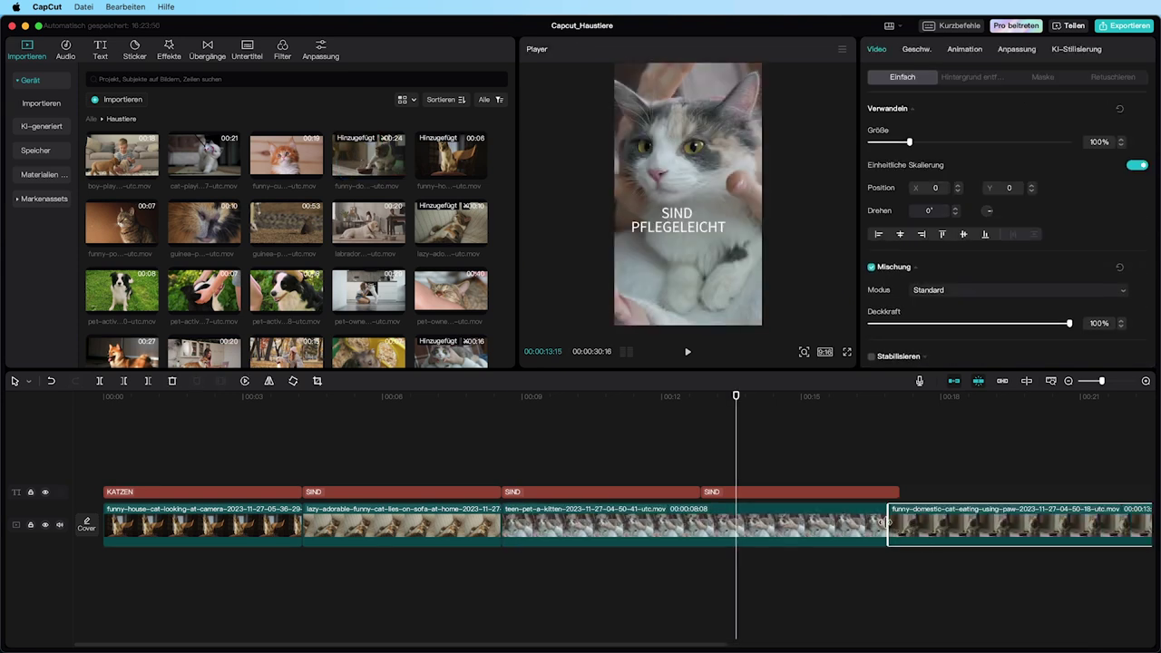
Cut off the kitten clip's end at 00:00:12:21, where the SIND PFLEGELEICHT title starts.
left_click_drag(1103, 382, 1090, 381)
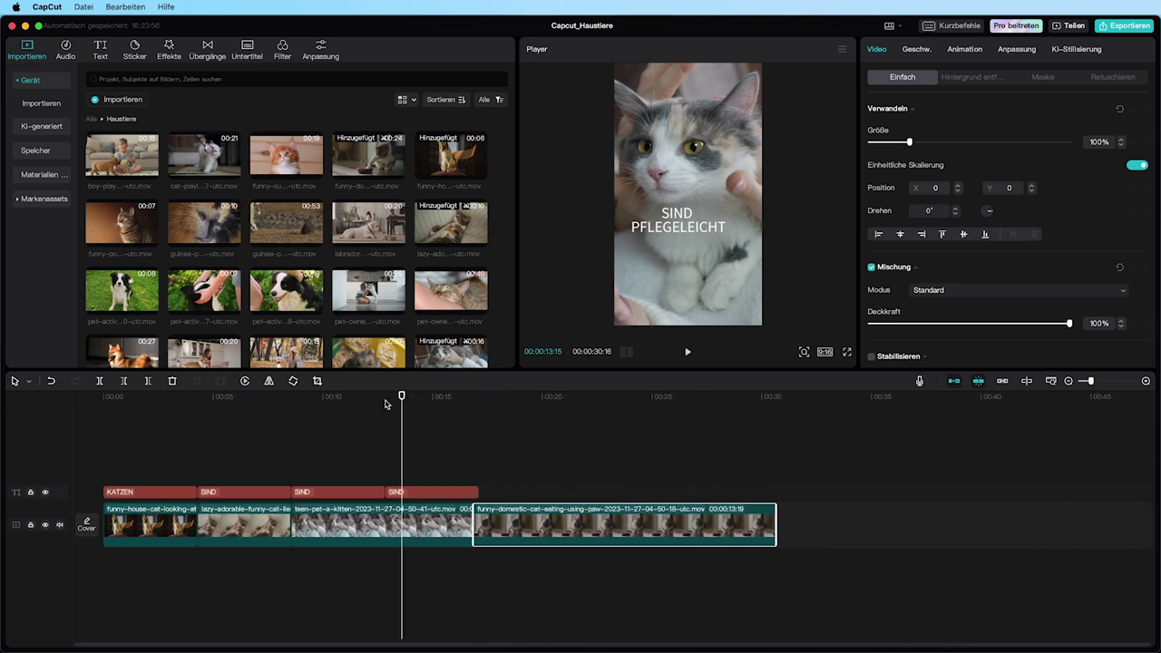
mouse_move(375, 394)
left_mouse_down()
mouse_move(358, 396)
mouse_move(383, 400)
left_mouse_up()
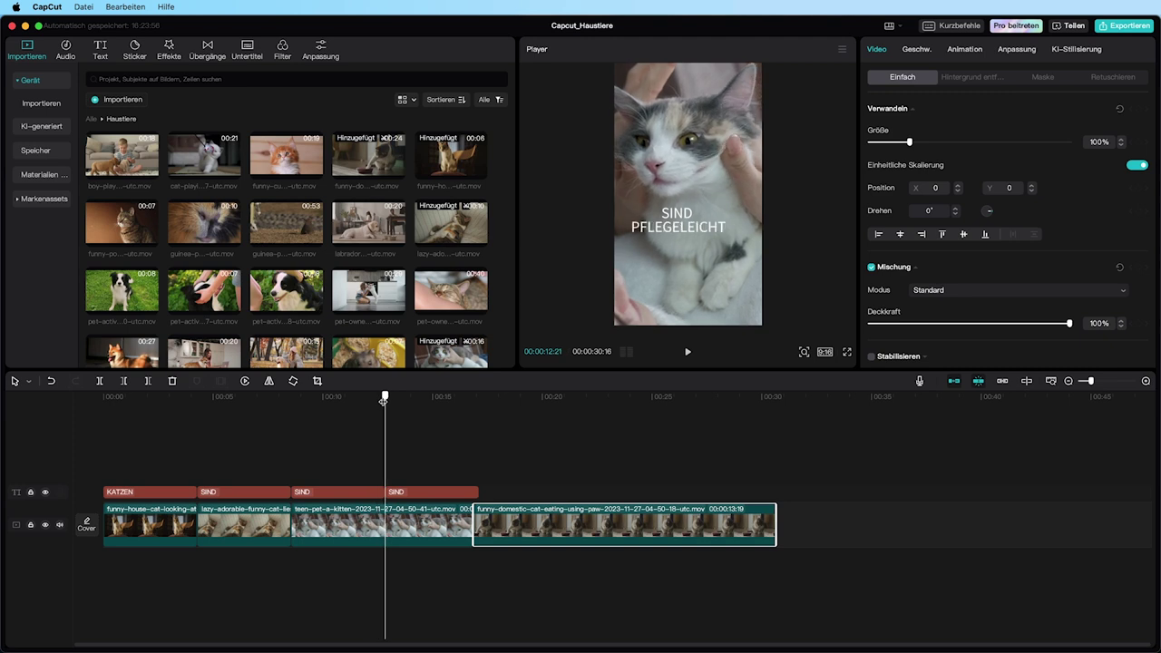
left_click(444, 532)
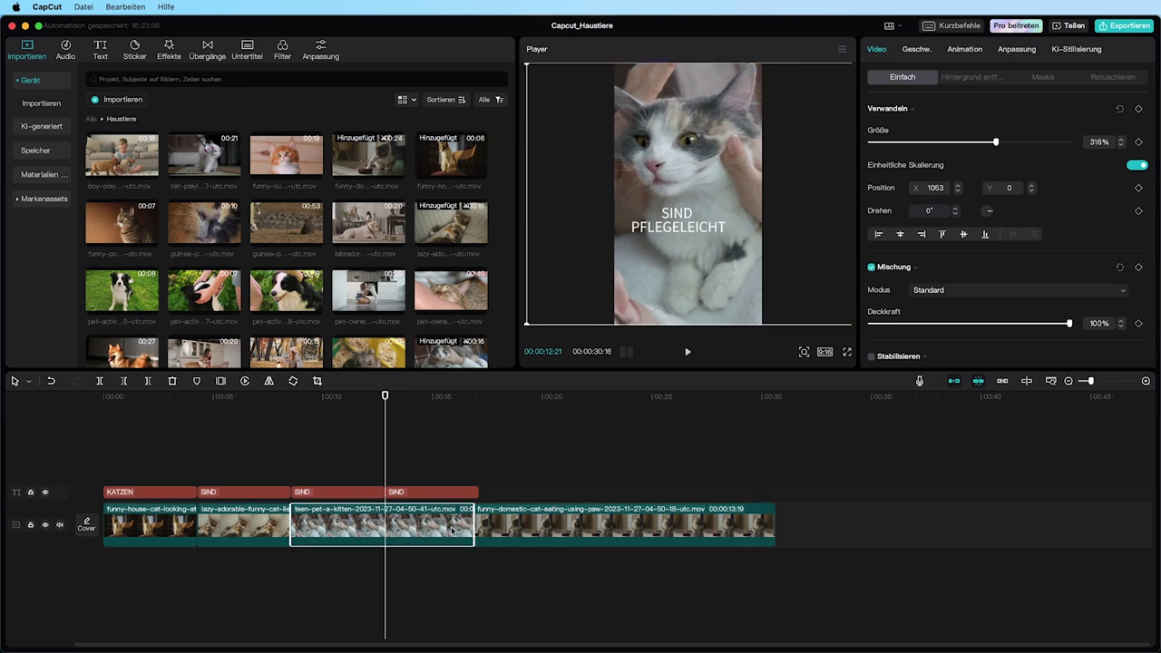
left_click(147, 382)
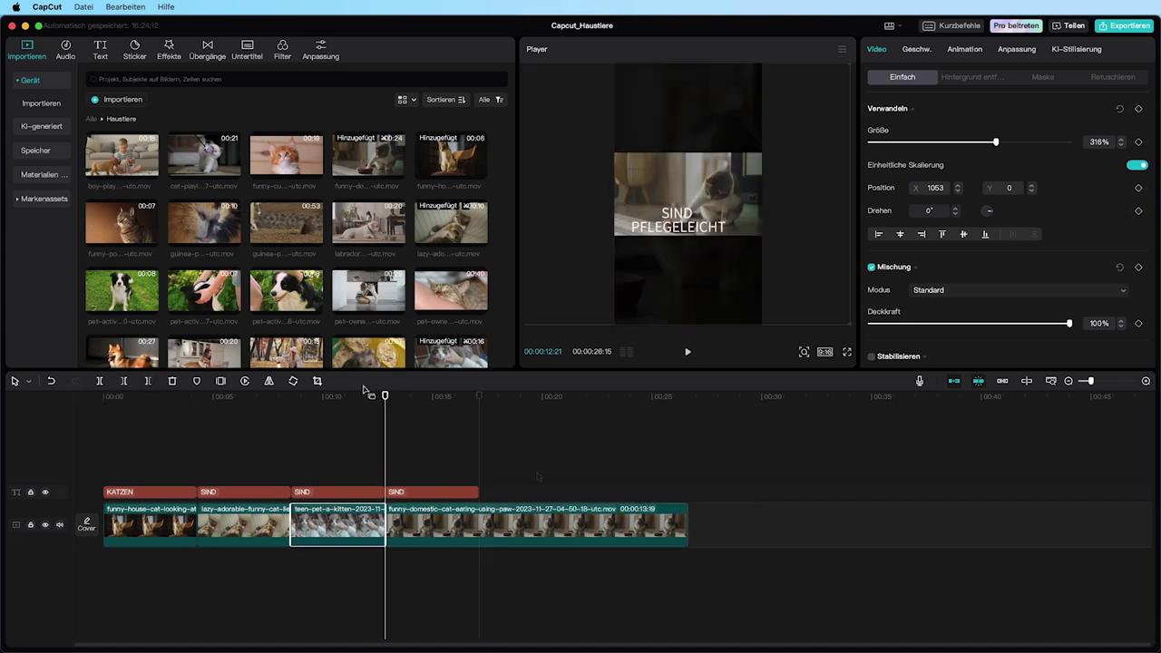
Enlarge the domestic cat clip to 316% and shift it horizontally to X -1558 so the cat is in frame.
left_click_drag(384, 395, 479, 396)
left_click(635, 285)
left_click_drag(788, 277, 751, 274)
Cut off the domestic cat clip's beginning up to 00:00:18:11 and play it with its title.
left_click_drag(458, 399, 508, 400)
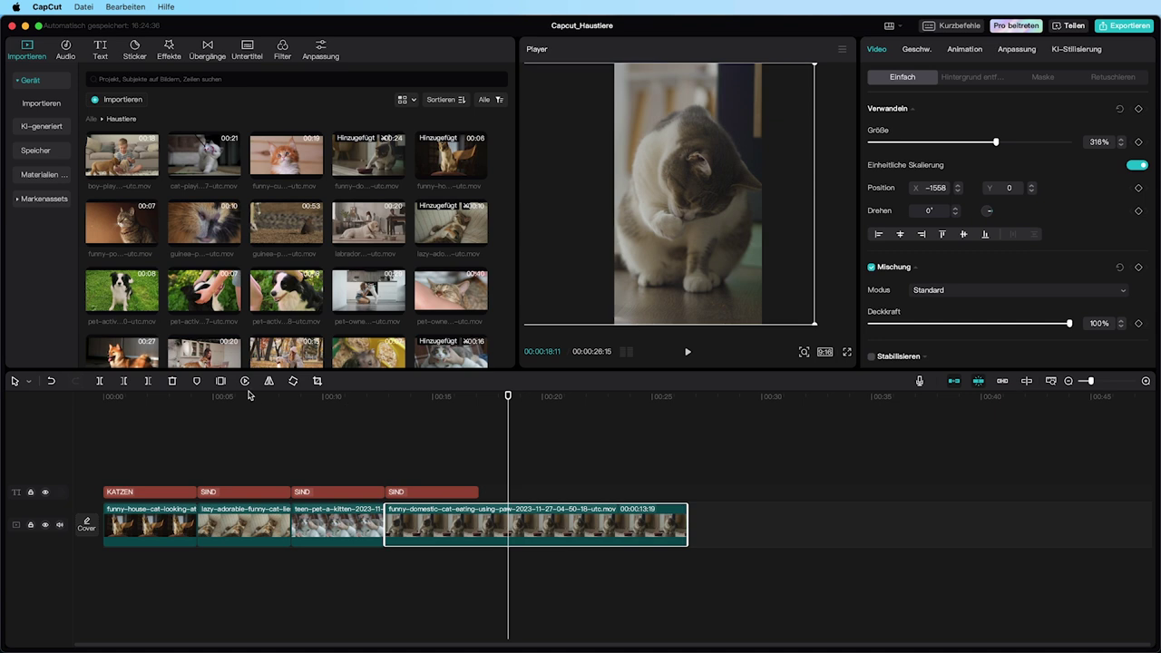
left_click(125, 382)
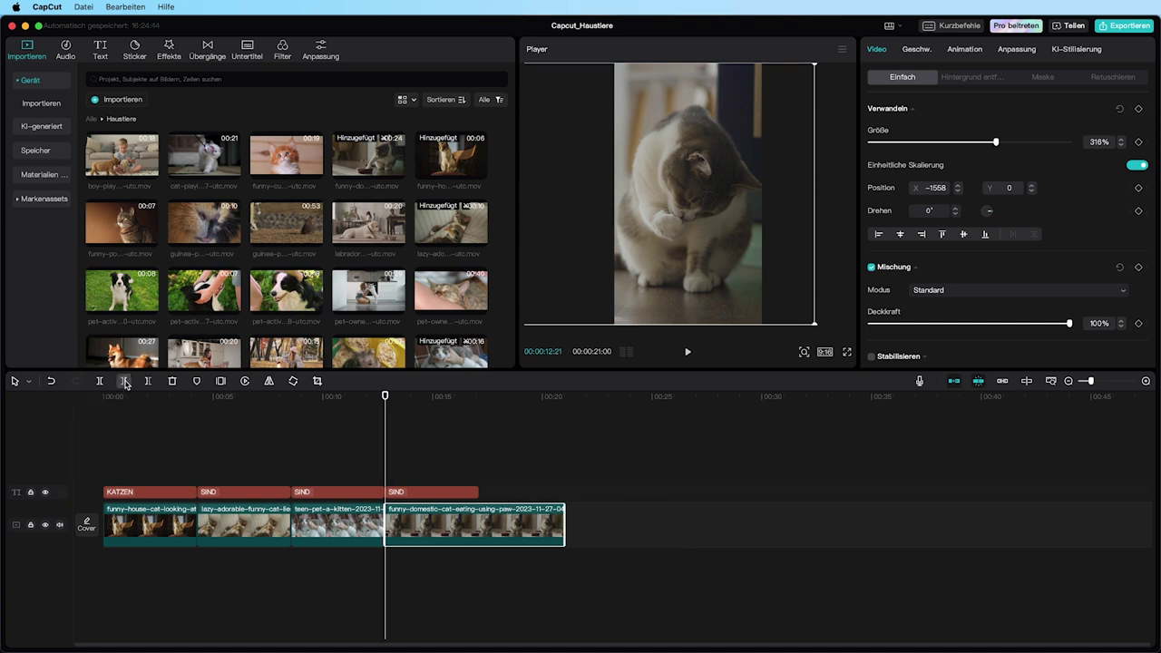
left_click(378, 400)
key("space")
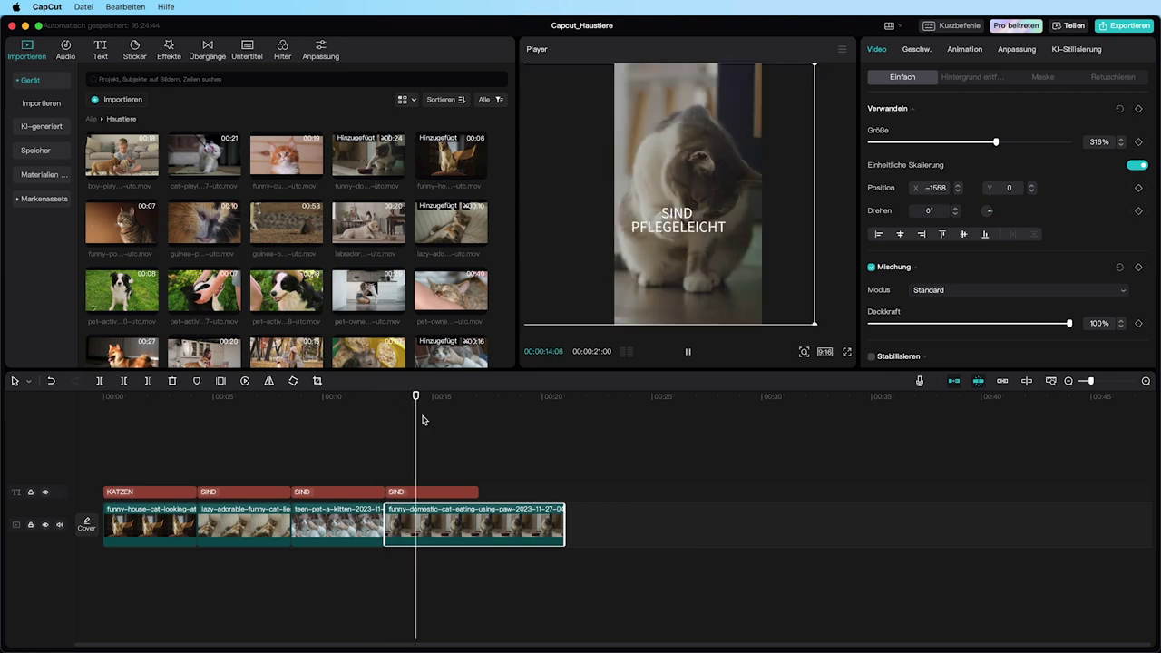
key("space")
Shorten the domestic cat clip's end to about the end of the SIND PFLEGELEICHT title and play the sequence.
left_click_drag(567, 524, 478, 528)
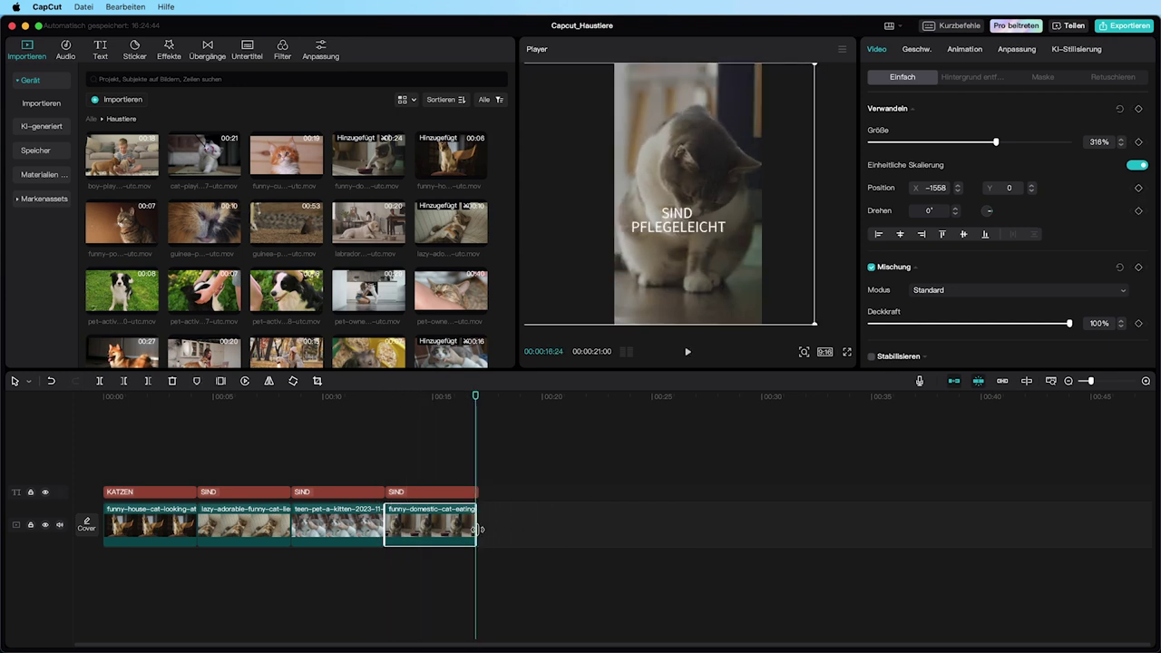
left_click(143, 396)
key("space")
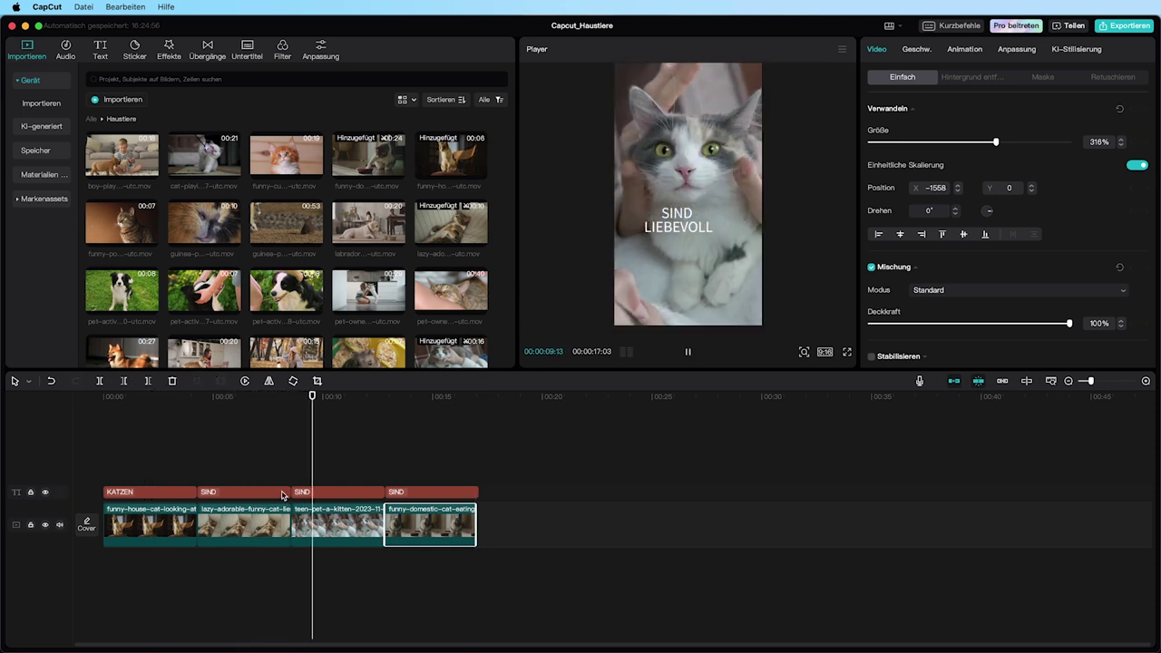
key("space")
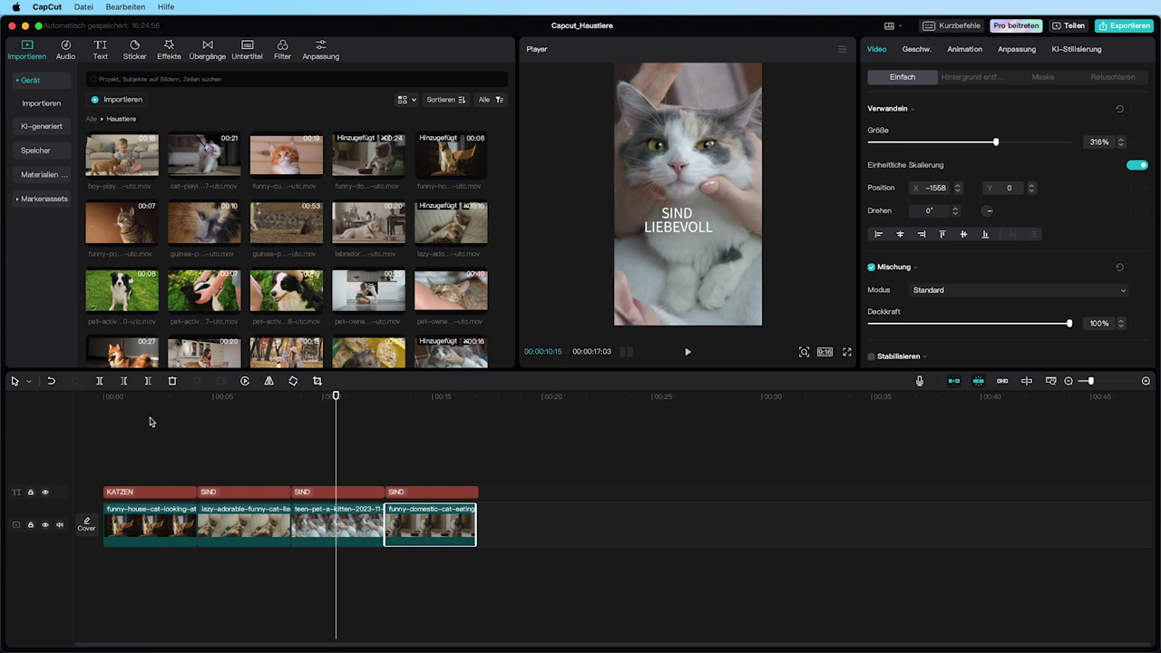
key("Home")
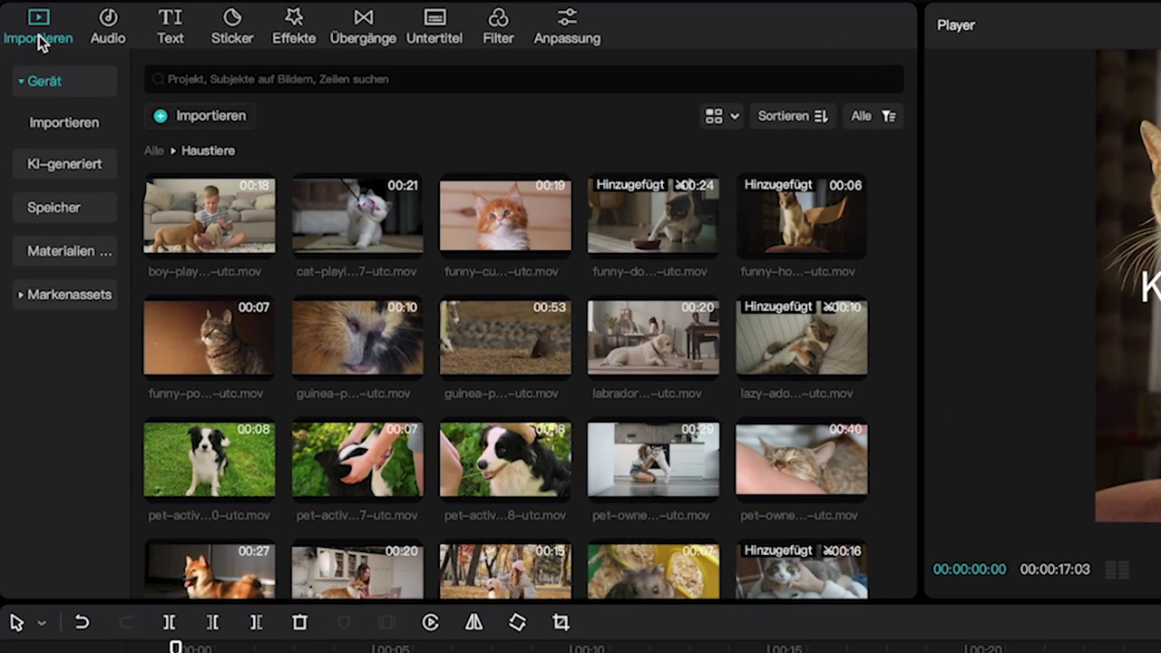
Add the imported Full_V.wav music beneath the video from the timeline's start and play the beginning.
left_click(108, 27)
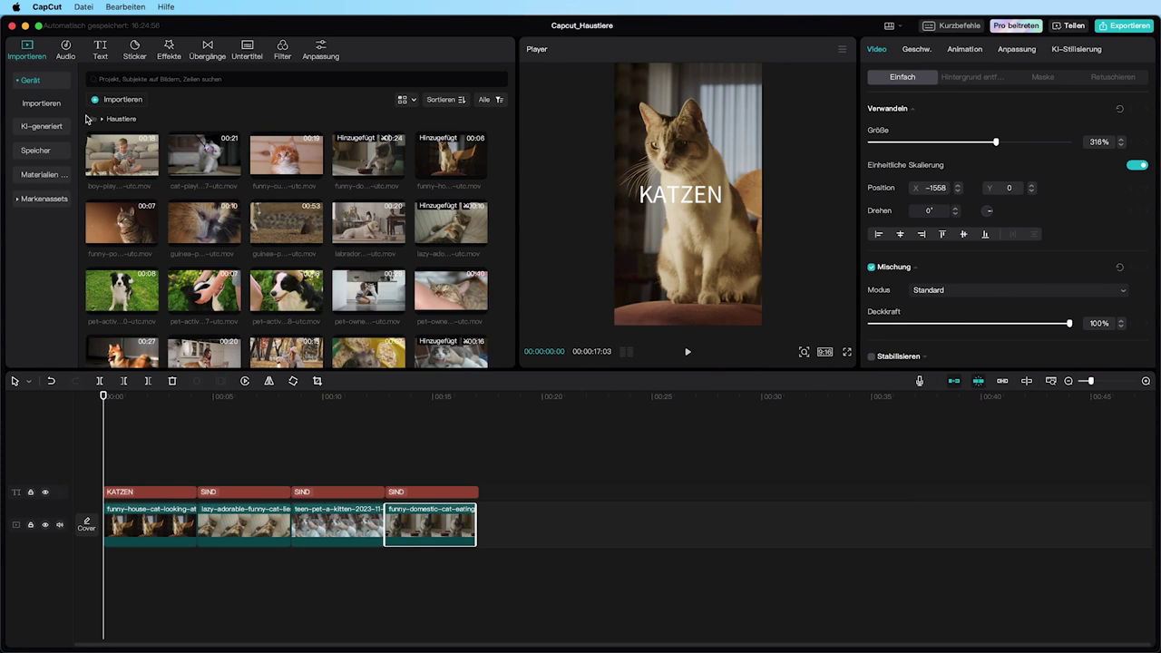
left_click(90, 119)
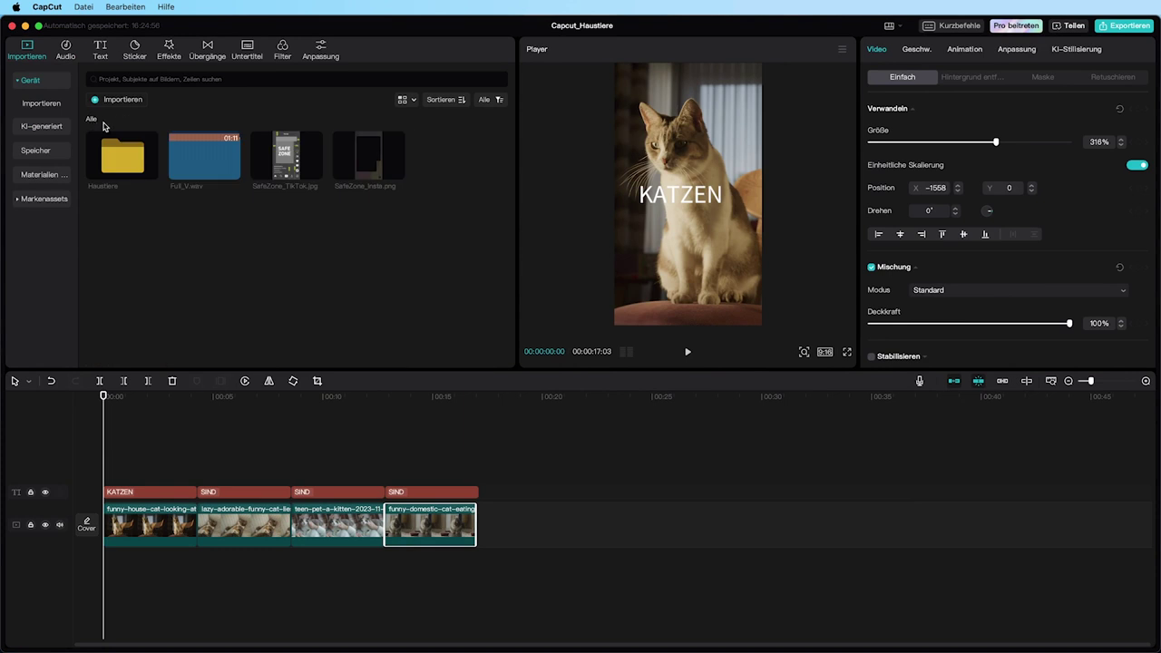
mouse_move(215, 157)
left_click_drag(199, 160, 109, 575)
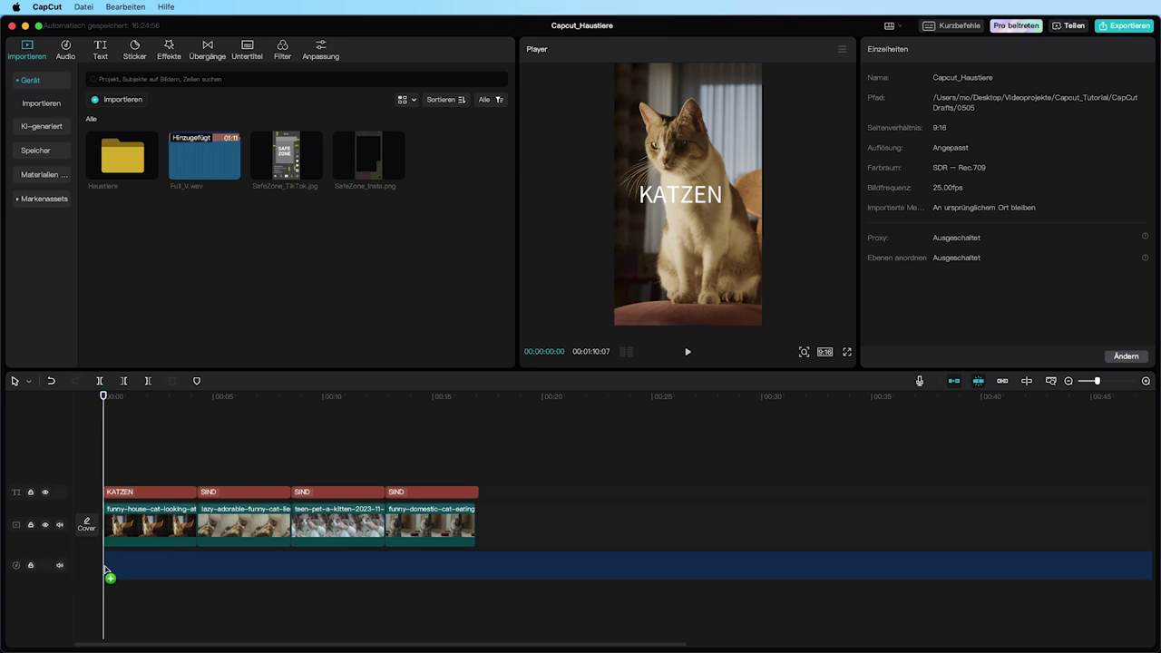
left_click(458, 400)
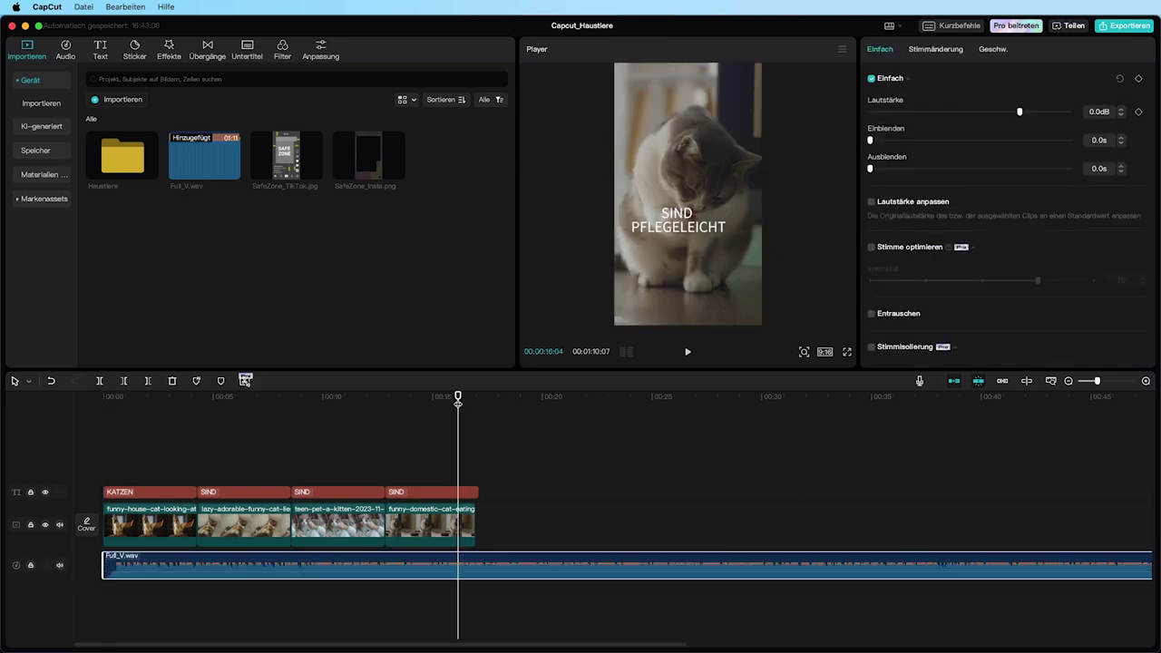
left_click(73, 397)
key("space")
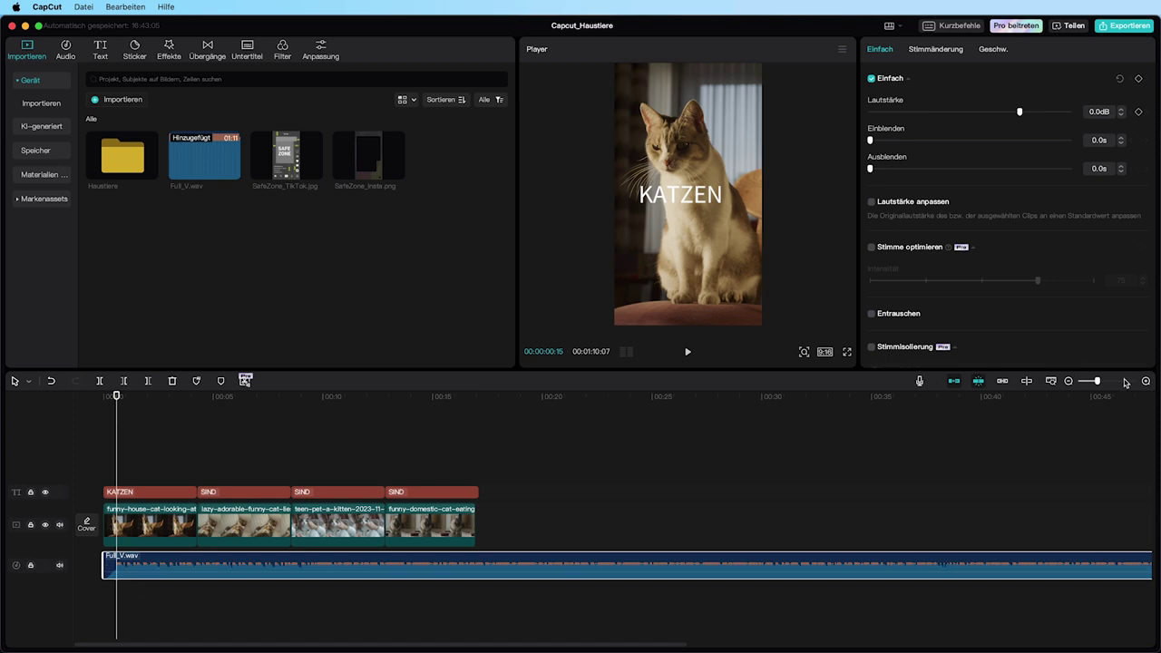
Trim the first 00:00:00:14 off the Full_V.wav music, align it with the timeline's start and play it.
left_click_drag(1098, 382, 1107, 382)
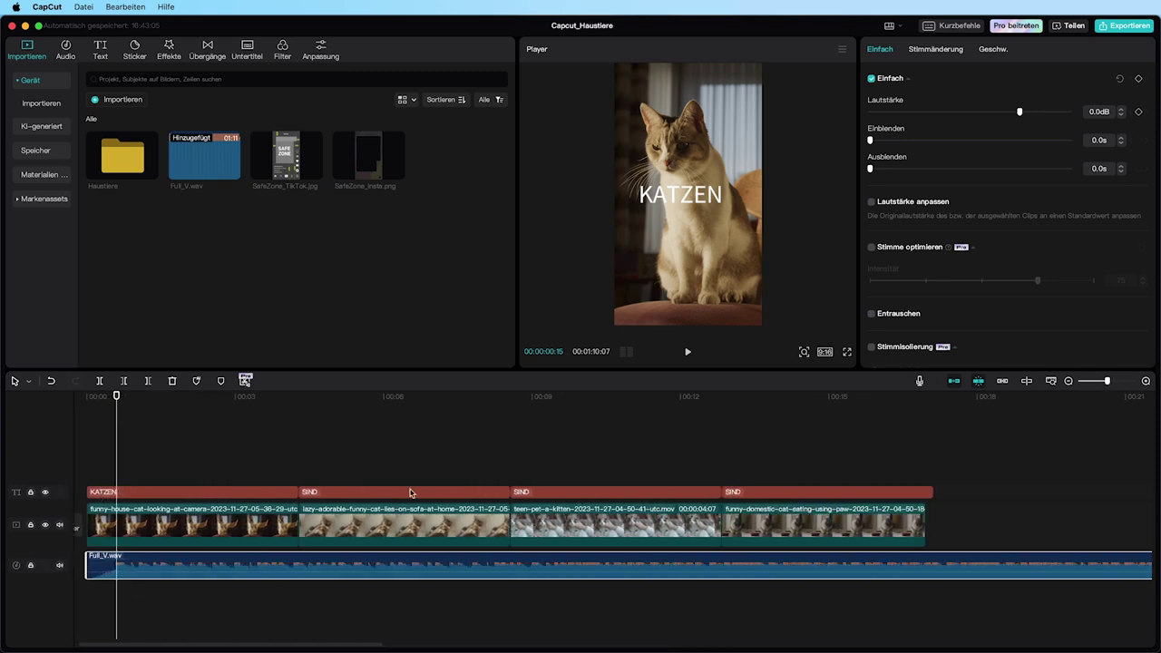
left_click(131, 395)
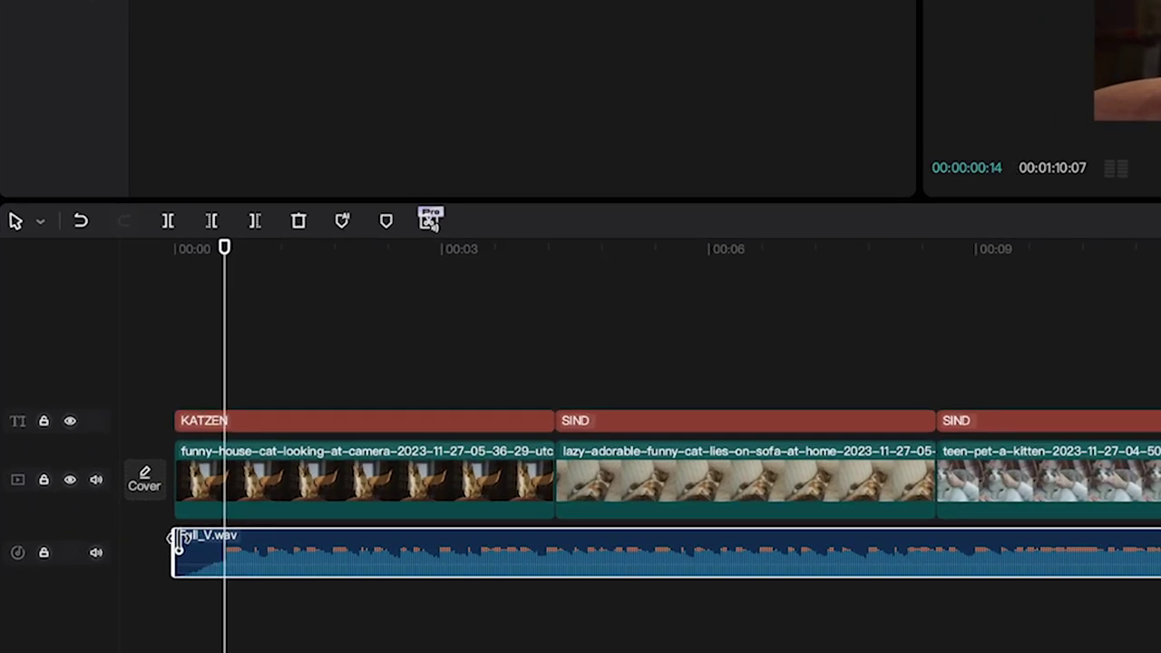
left_click_drag(112, 573, 136, 560)
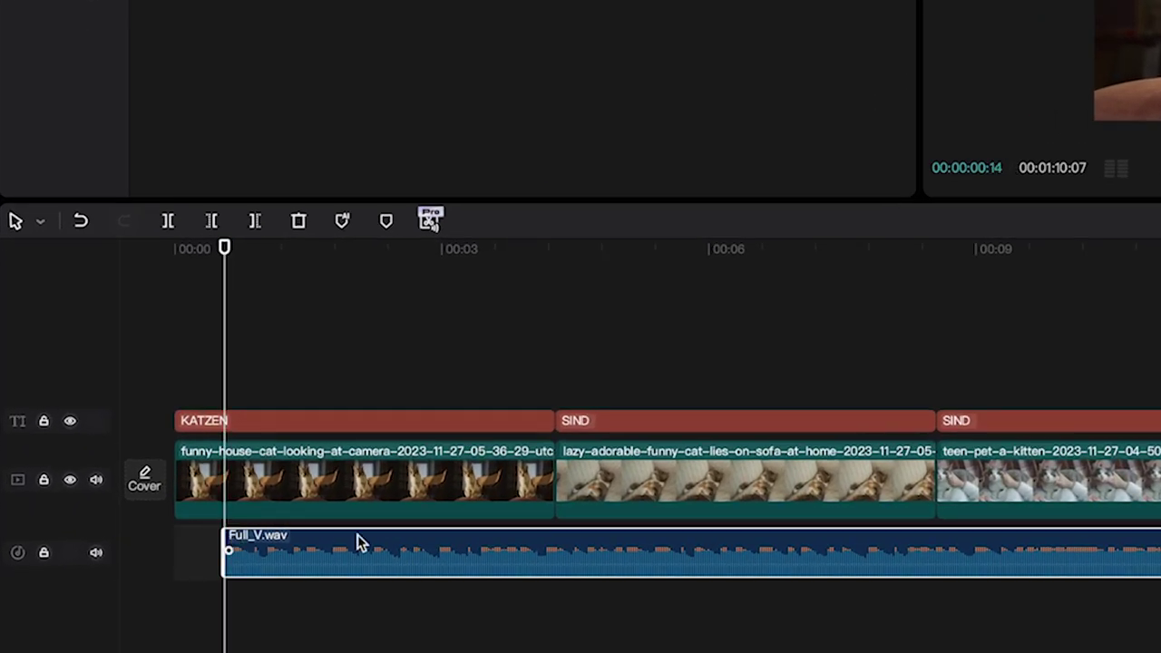
key("super+z")
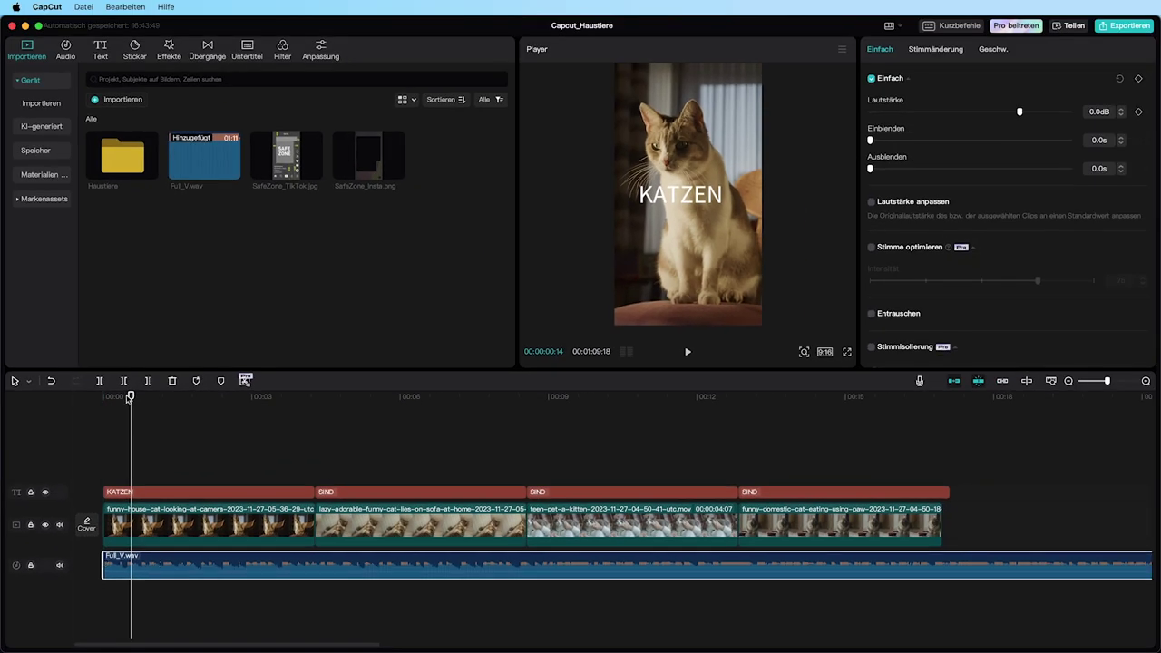
left_click_drag(130, 397, 104, 397)
key("space")
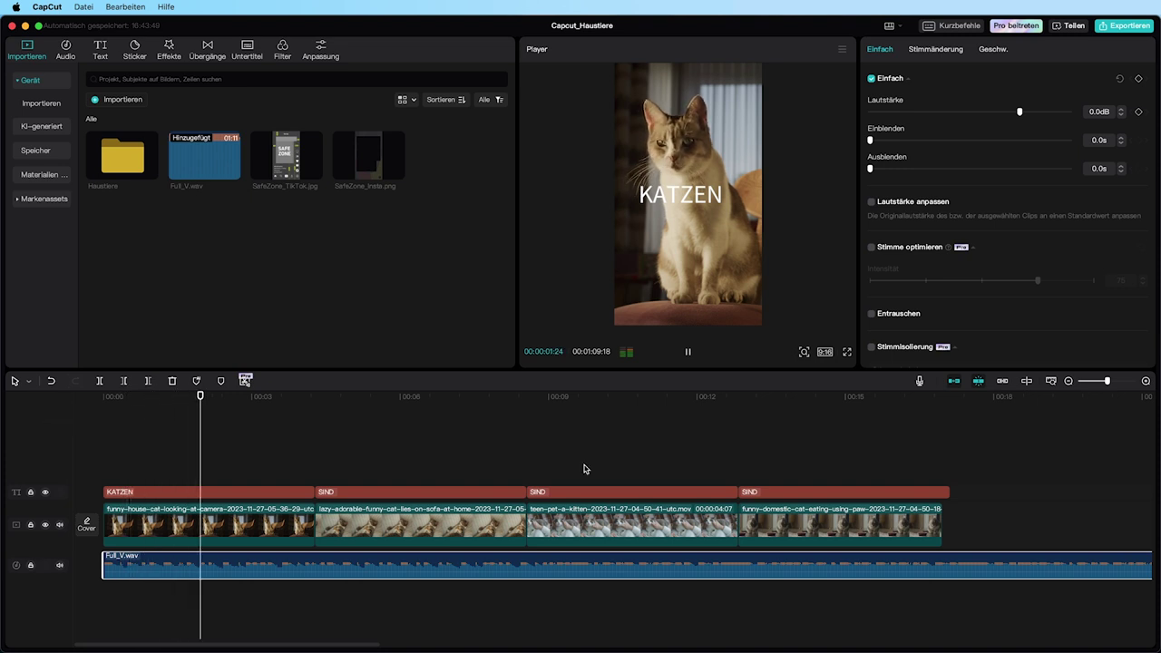
left_click(780, 424)
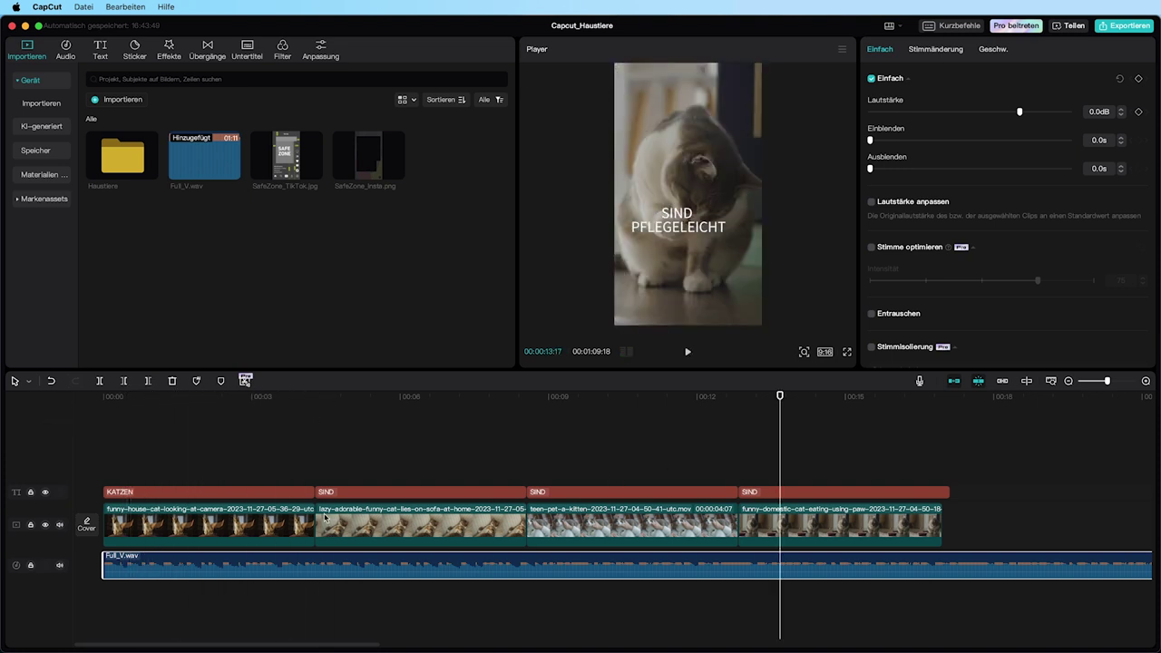
Extend the end of the house cat clip to 00:00:04:21 to match the music.
left_click_drag(313, 515, 332, 514)
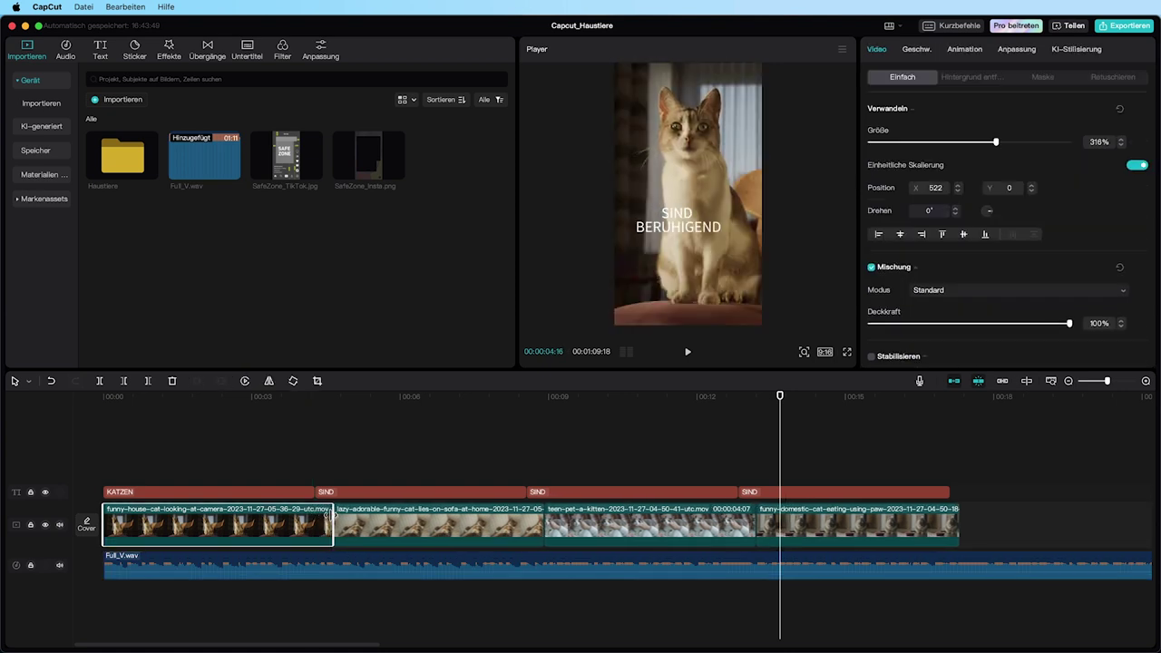
left_click(306, 402)
key("space")
left_click_drag(313, 405, 342, 405)
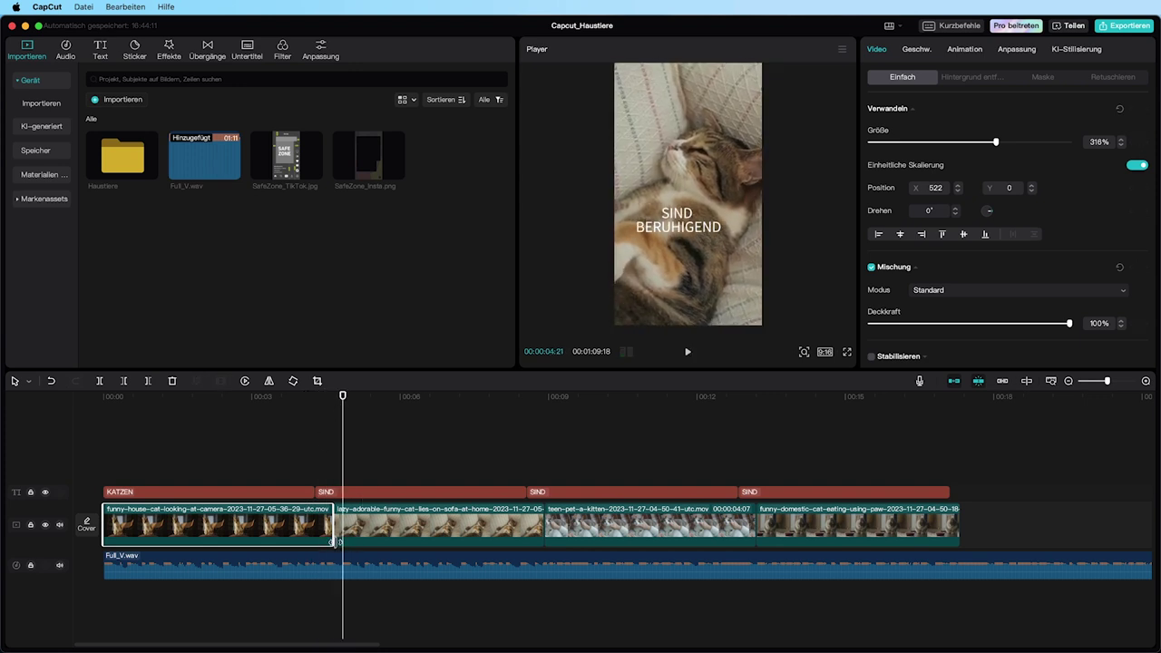
left_click_drag(338, 537, 338, 532)
Move the SIND BERUHIGEND title's start to 00:00:04:21, extend the KATZEN title up to it and play on.
left_click_drag(315, 491, 341, 492)
left_click(310, 491)
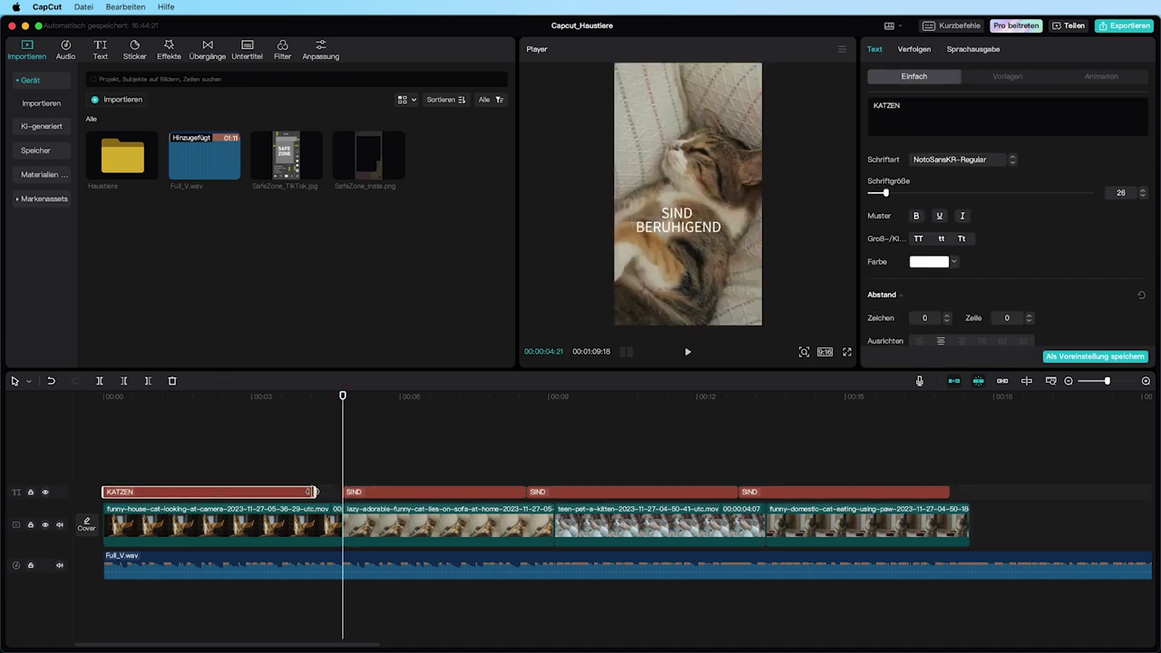
left_click_drag(317, 490, 342, 492)
key("space")
left_click(259, 403)
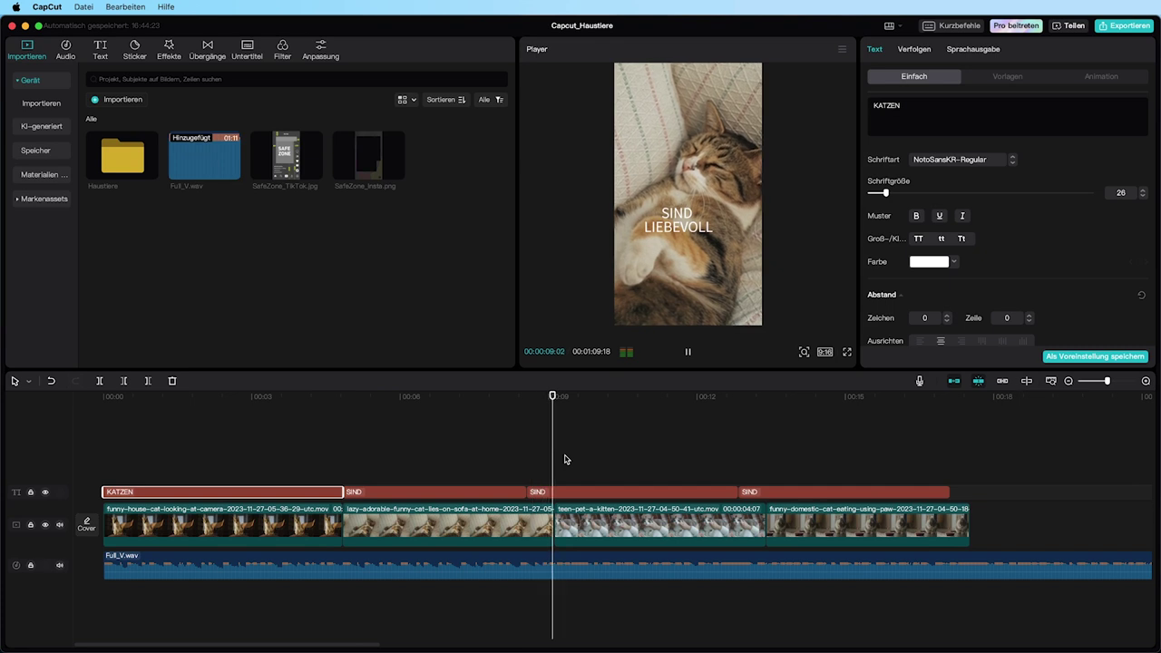
Extend the sofa cat clip and SIND BERUHIGEND title to 00:00:09:14 and move the SIND LIEBEVOLL title's start there.
left_click(799, 492)
left_click_drag(799, 492, 878, 493)
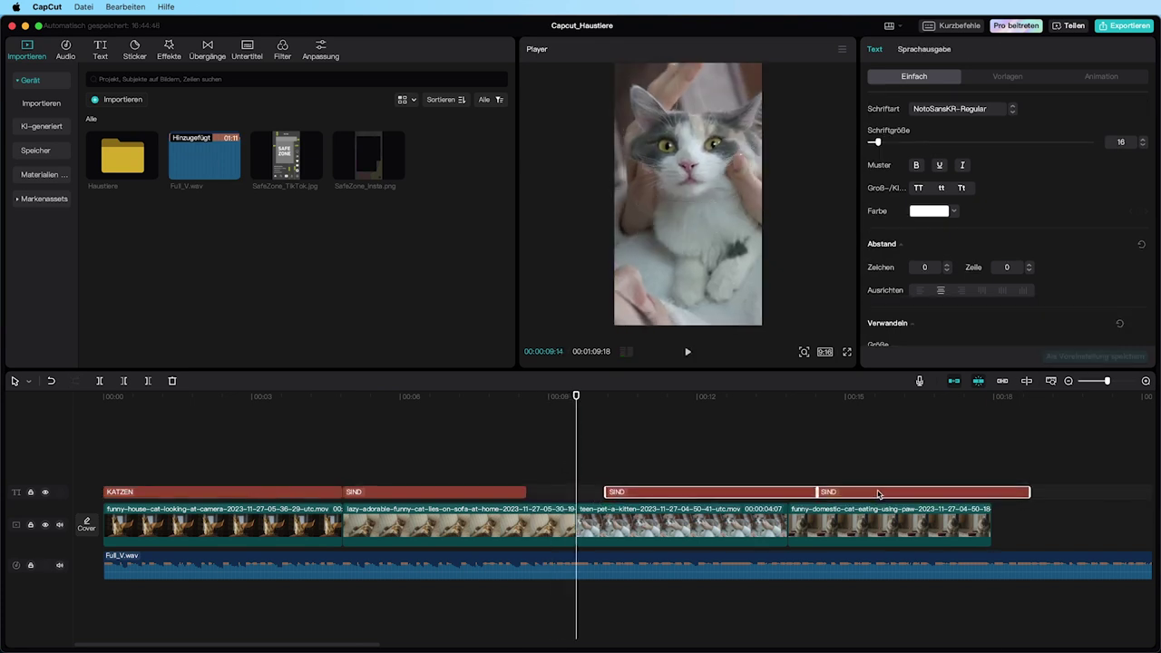
left_click_drag(528, 492, 606, 497)
key("super+z")
key("super+shift+z")
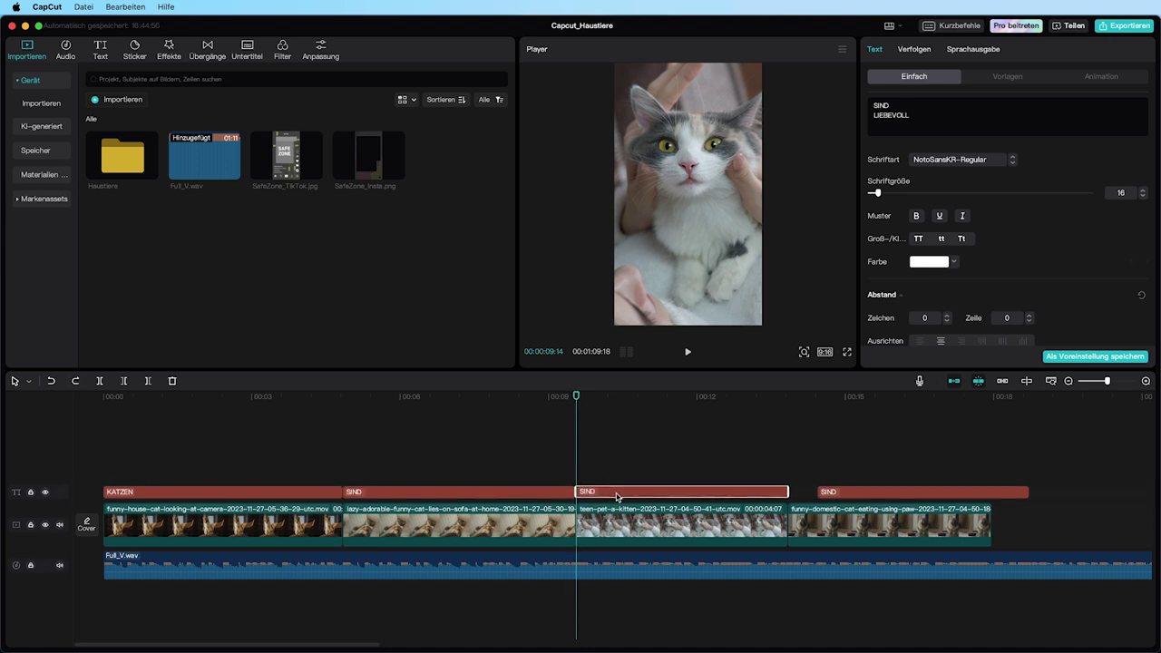
Extend the SIND LIEBEVOLL title and the kitten clip to the start of the SIND PFLEGELEICHT title, and play the result.
left_click(816, 490)
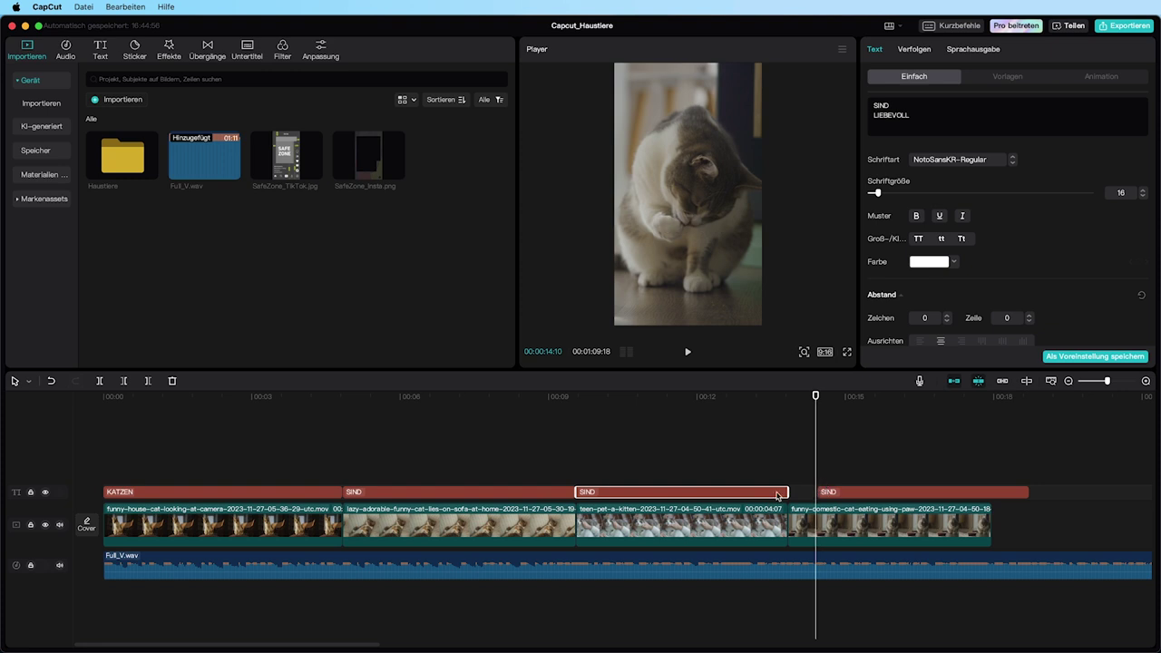
left_click_drag(788, 492, 816, 517)
key("space")
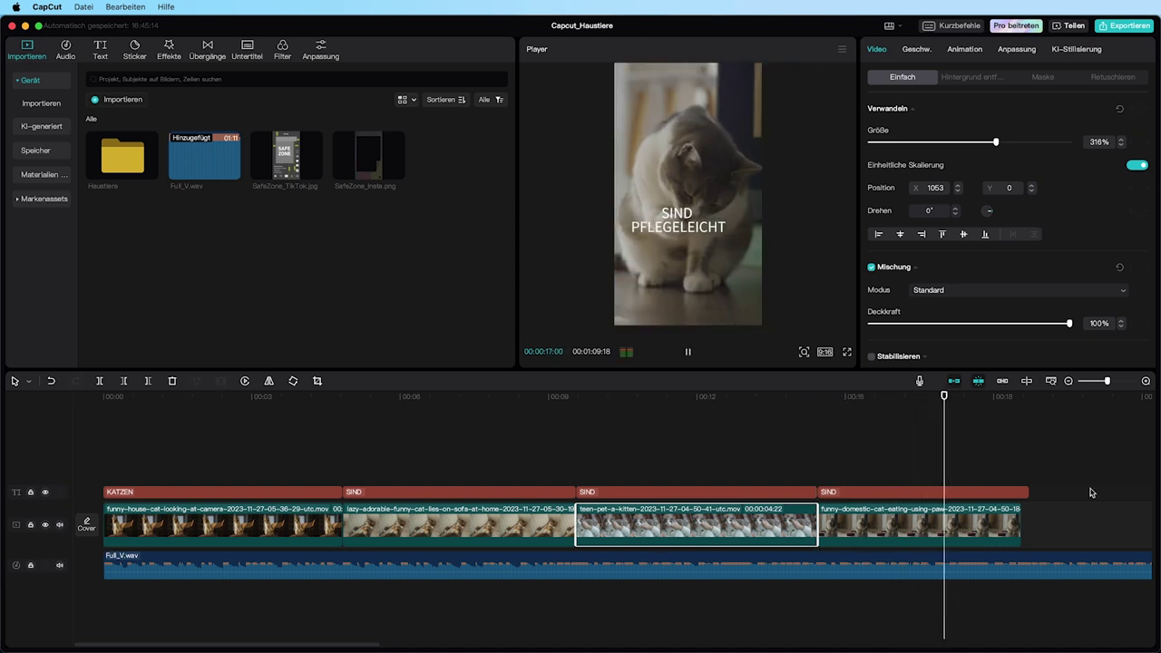
Extend the last cat clip and the SIND PFLEGELEICHT title to 00:00:19:06, and cut off the background music there.
left_click_drag(1019, 522, 1052, 492)
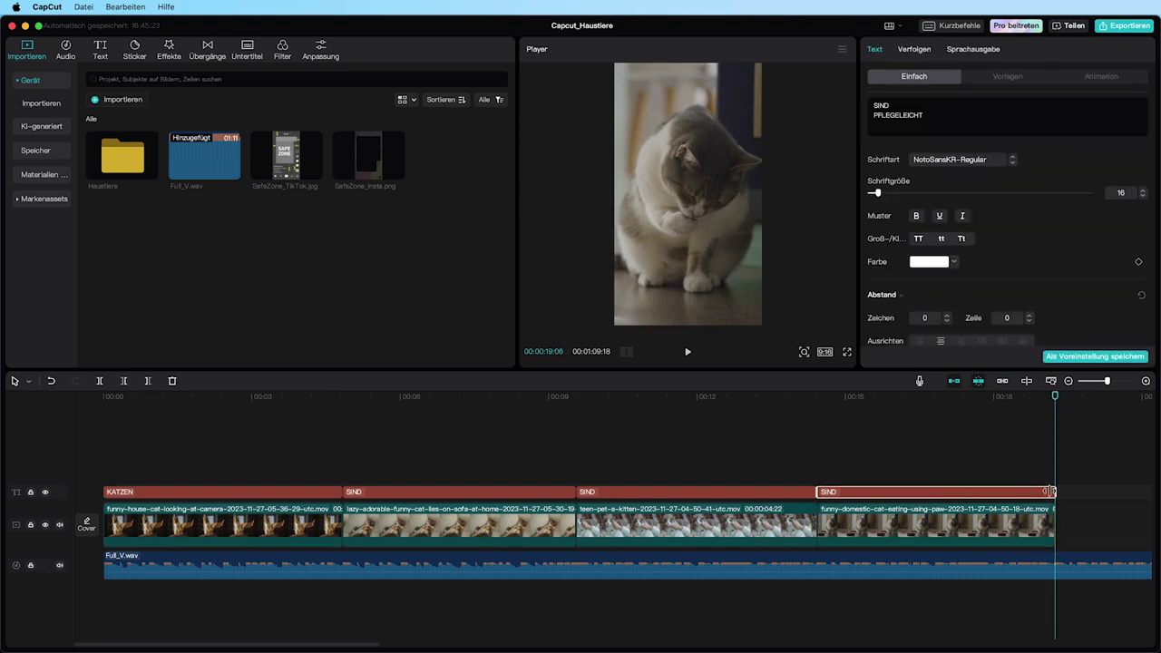
left_click(1078, 574)
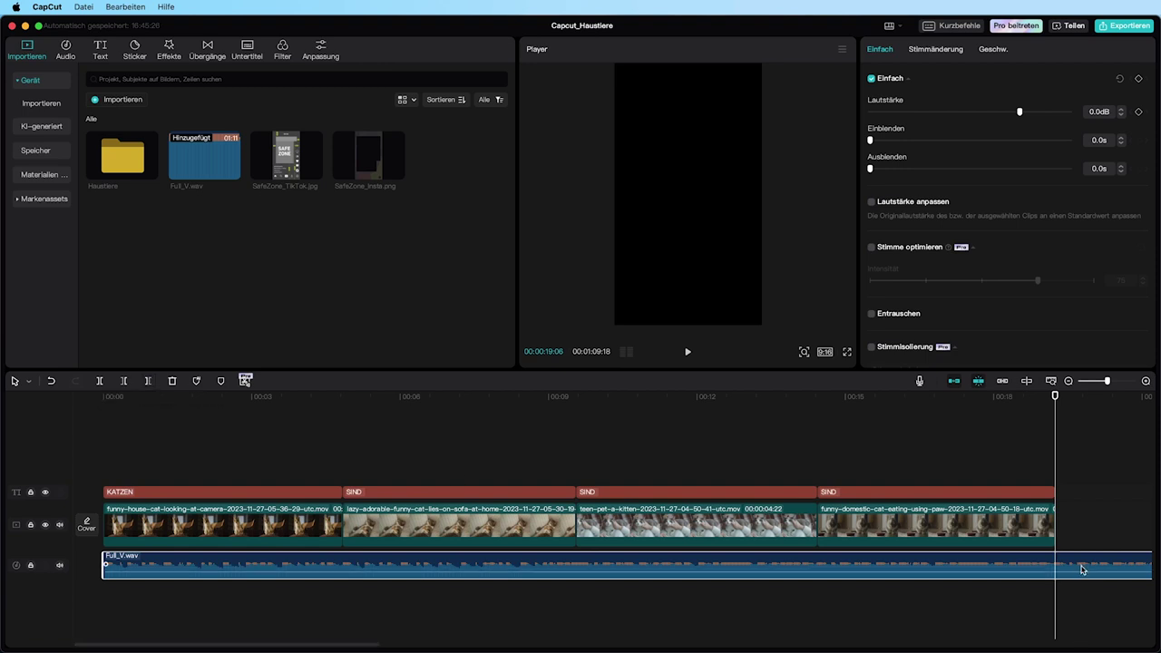
left_click(146, 383)
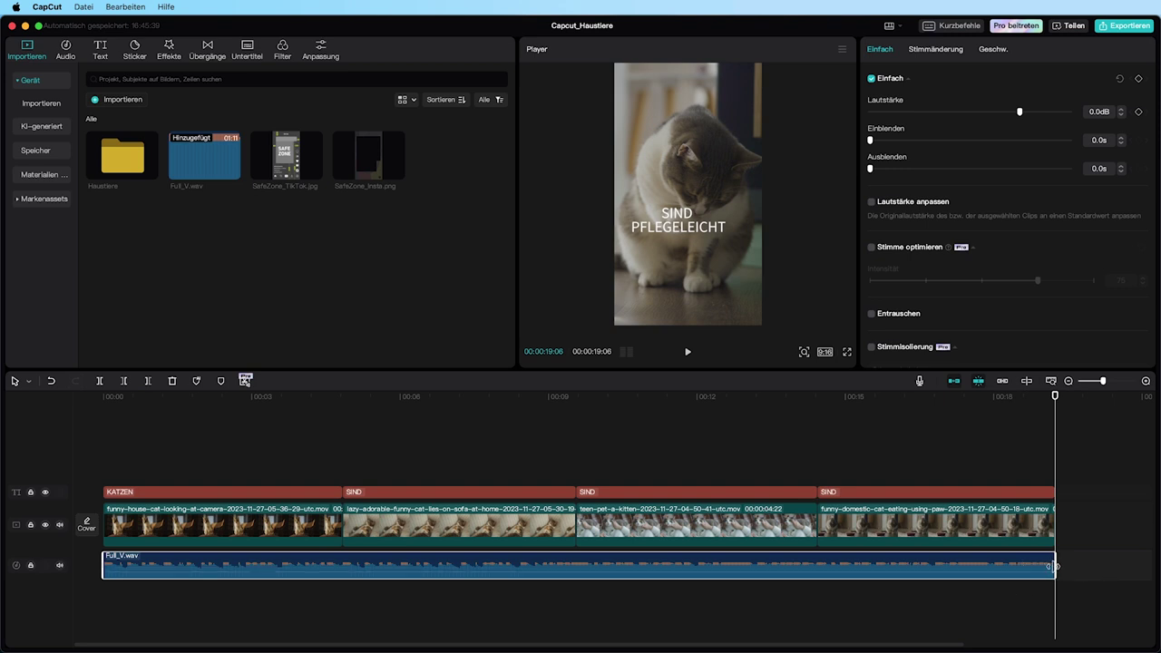
Add a 2.0 s fade-out to the end of the background music and play the video from about 00:00:13:20.
left_click_drag(1104, 382, 1109, 380)
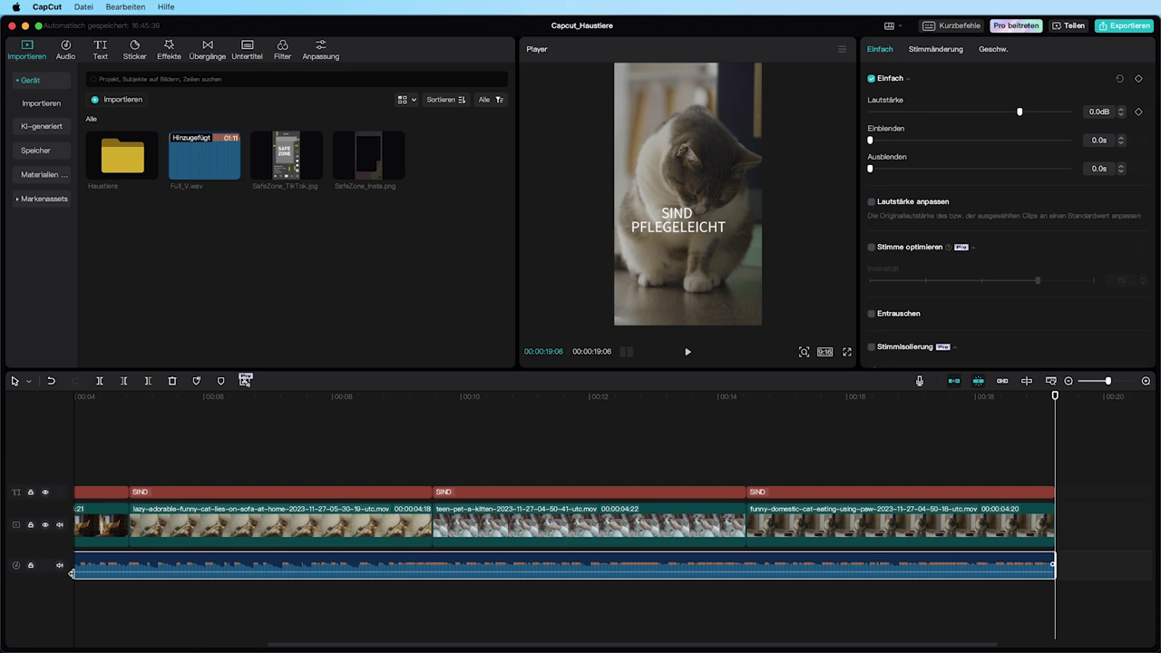
left_click(891, 397)
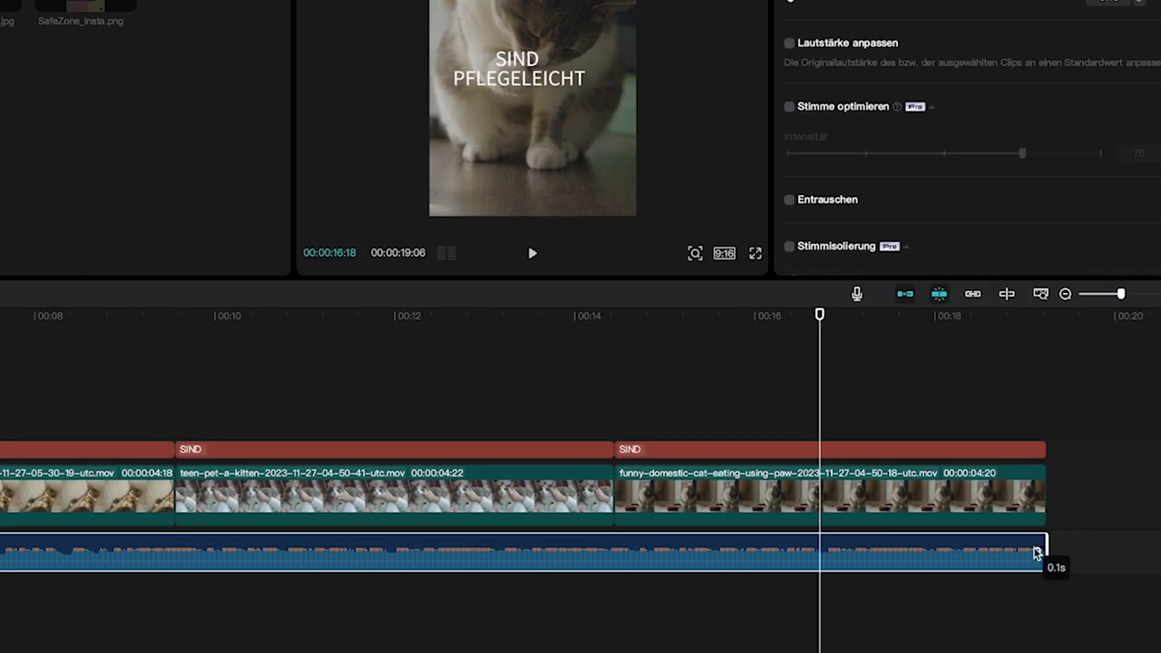
left_click_drag(1036, 553, 863, 549)
left_click(581, 338)
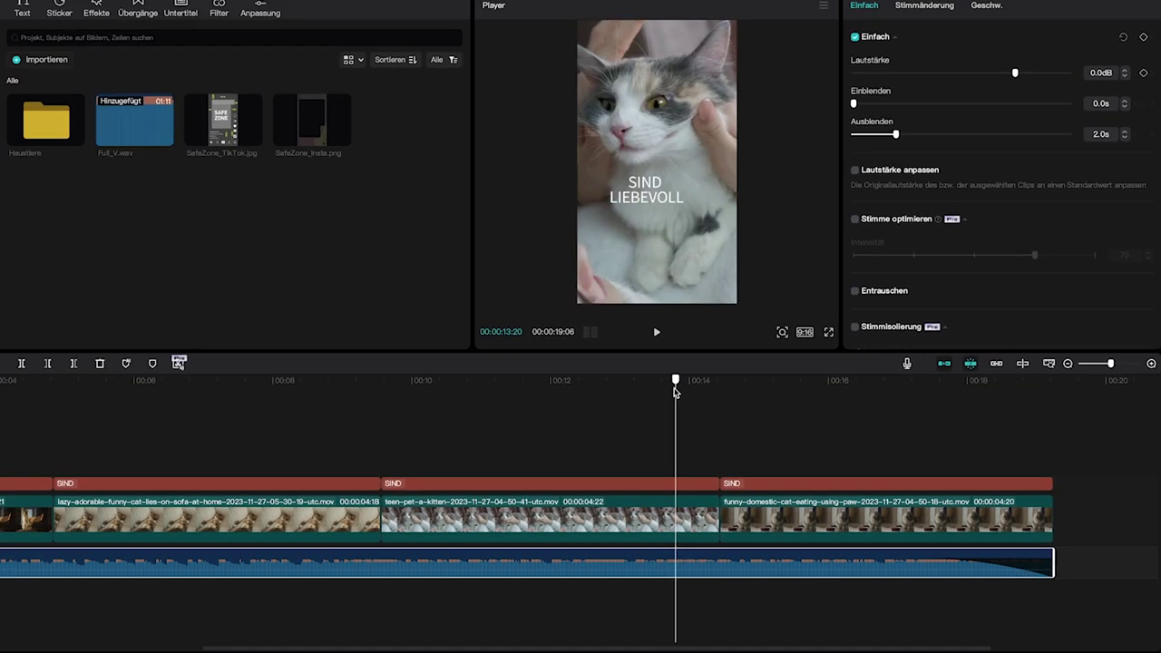
key("space")
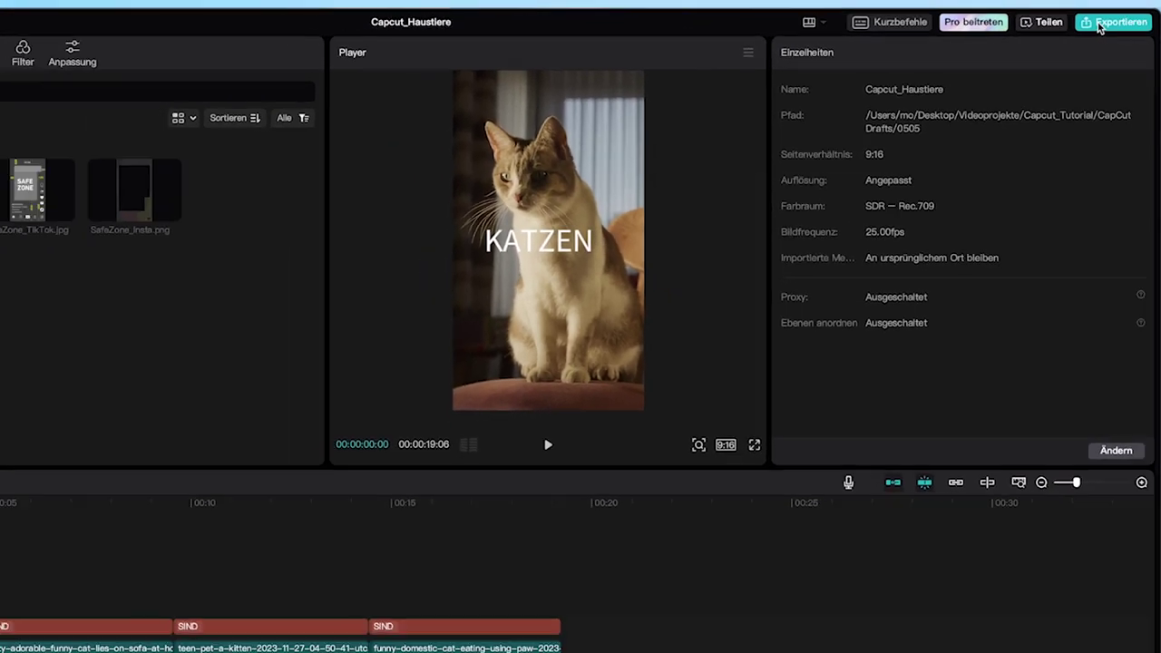
Review the resolution and codec options and export the video as Capcut_Haustiere in 1080P, recommended bitrate, H.264, mp4, 25fps, without separate audio.
left_click(1099, 26)
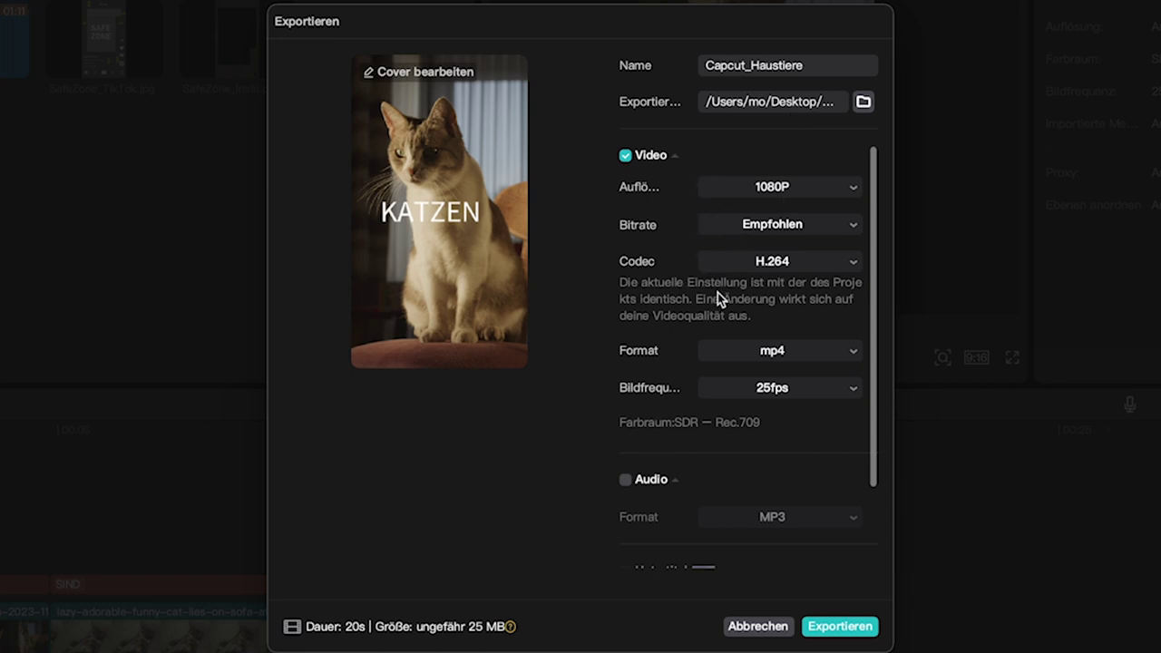
left_click(806, 189)
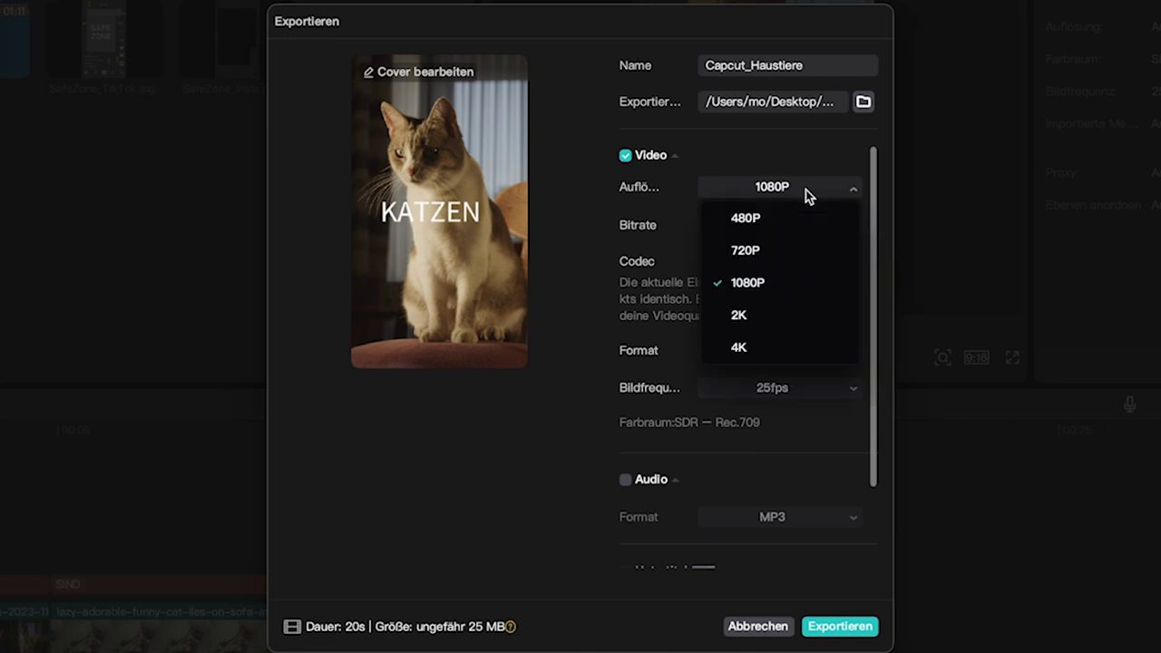
left_click(662, 171)
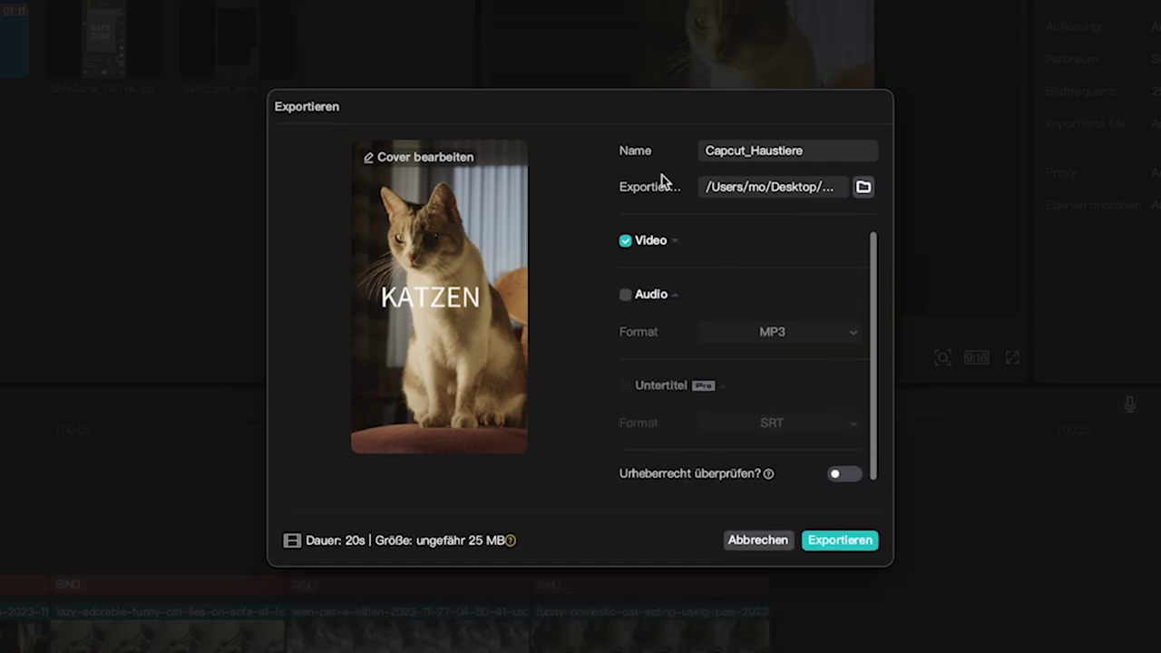
left_click(781, 259)
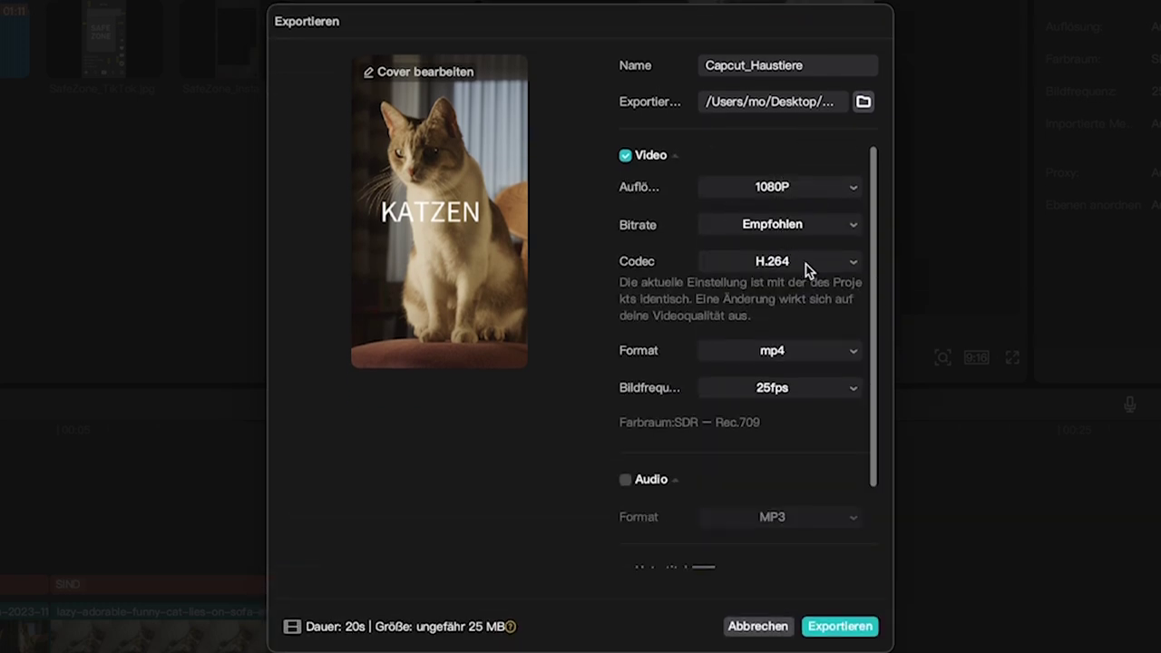
left_click(809, 266)
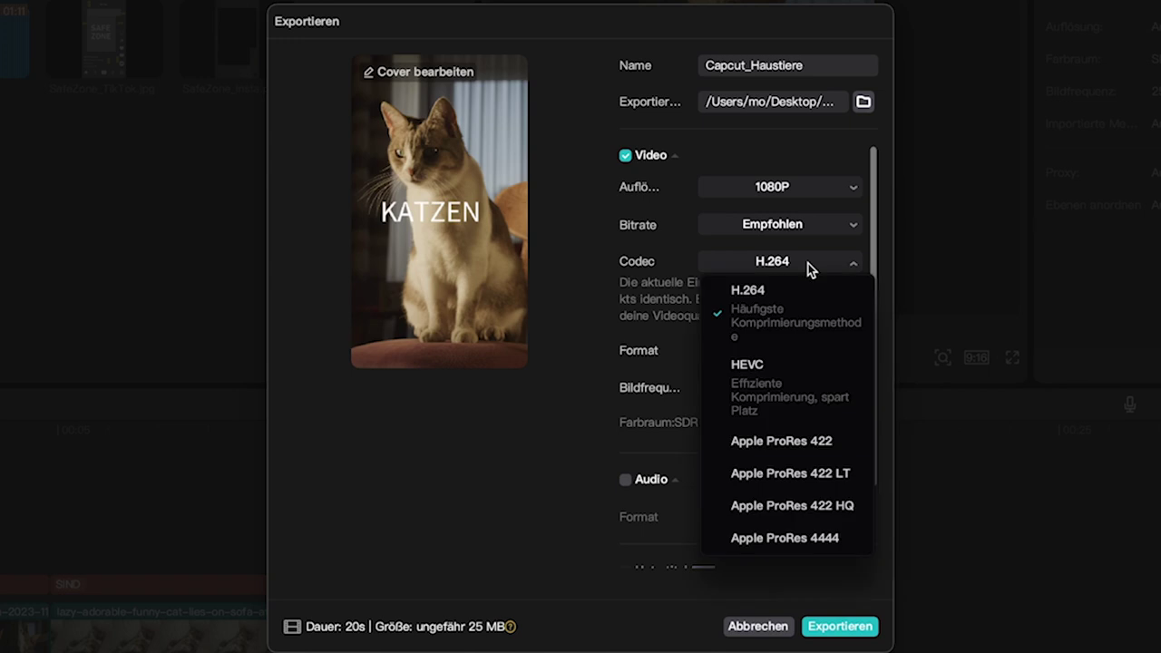
left_click(809, 265)
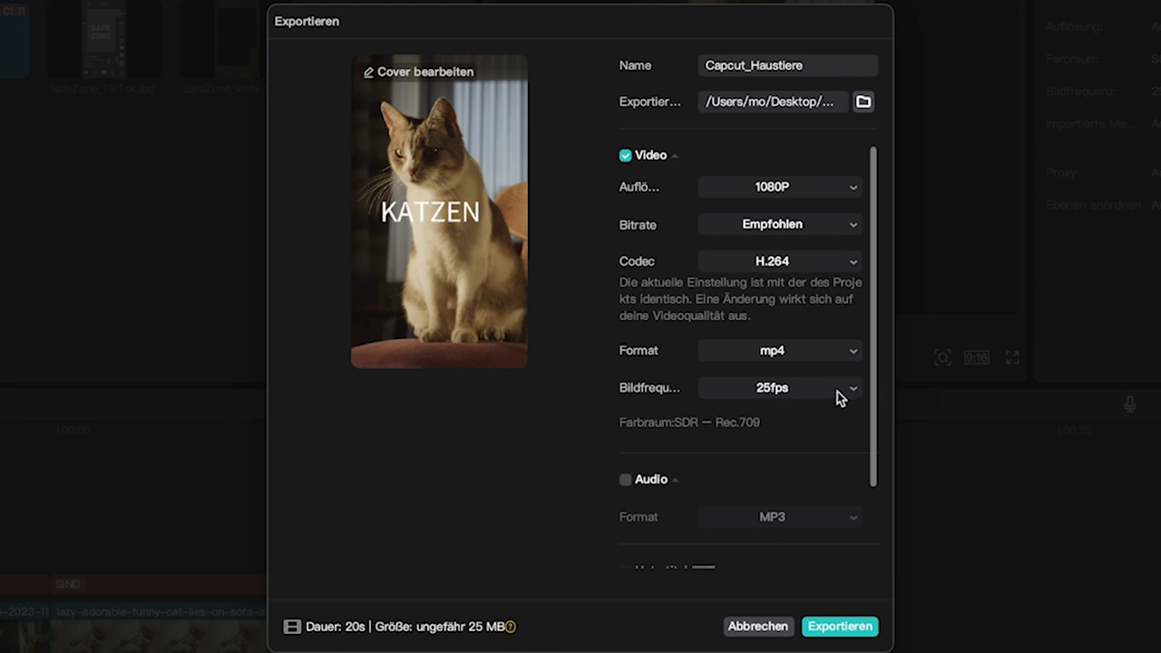
scroll(872, 414, "down", 3)
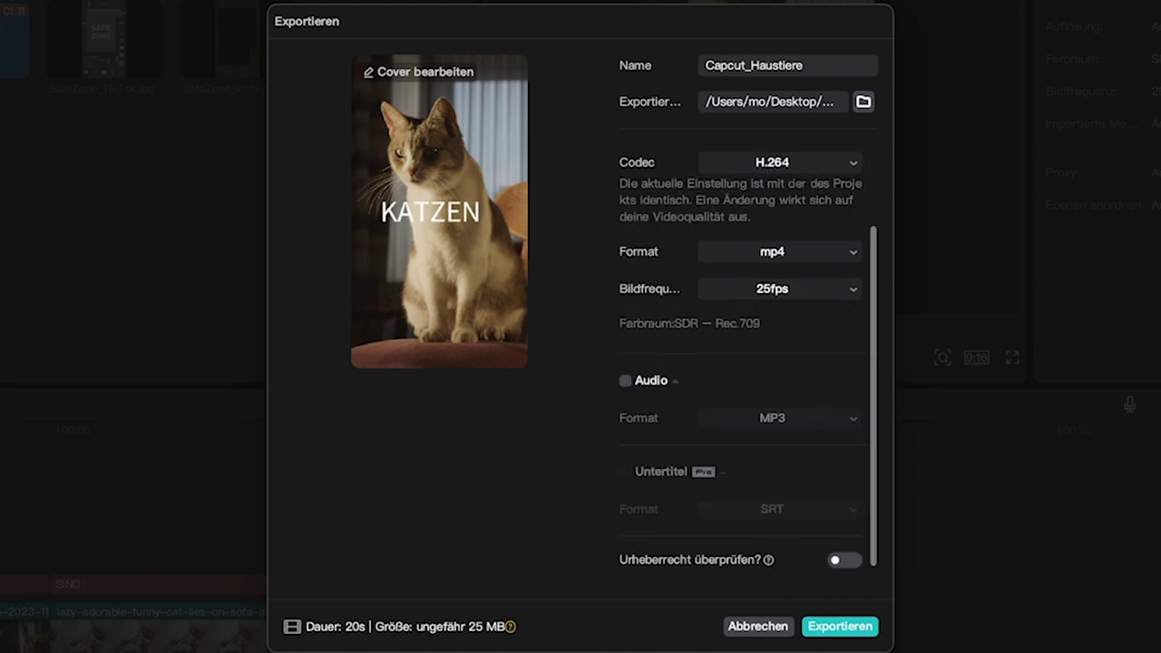
left_click_drag(873, 357, 881, 260)
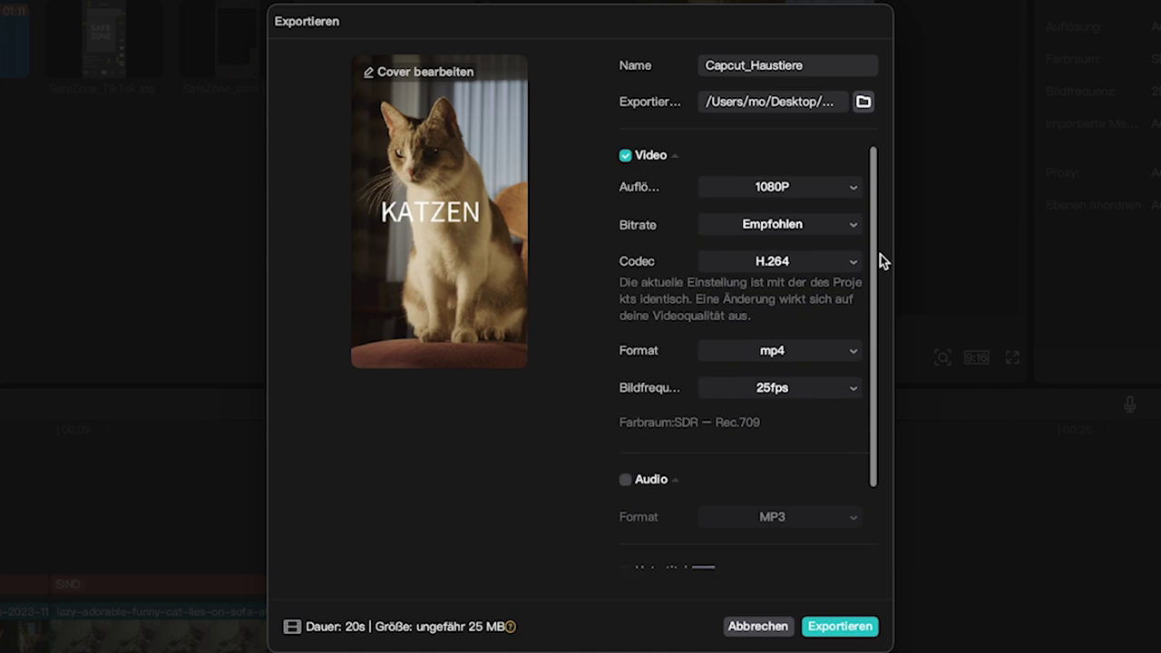
left_click(840, 626)
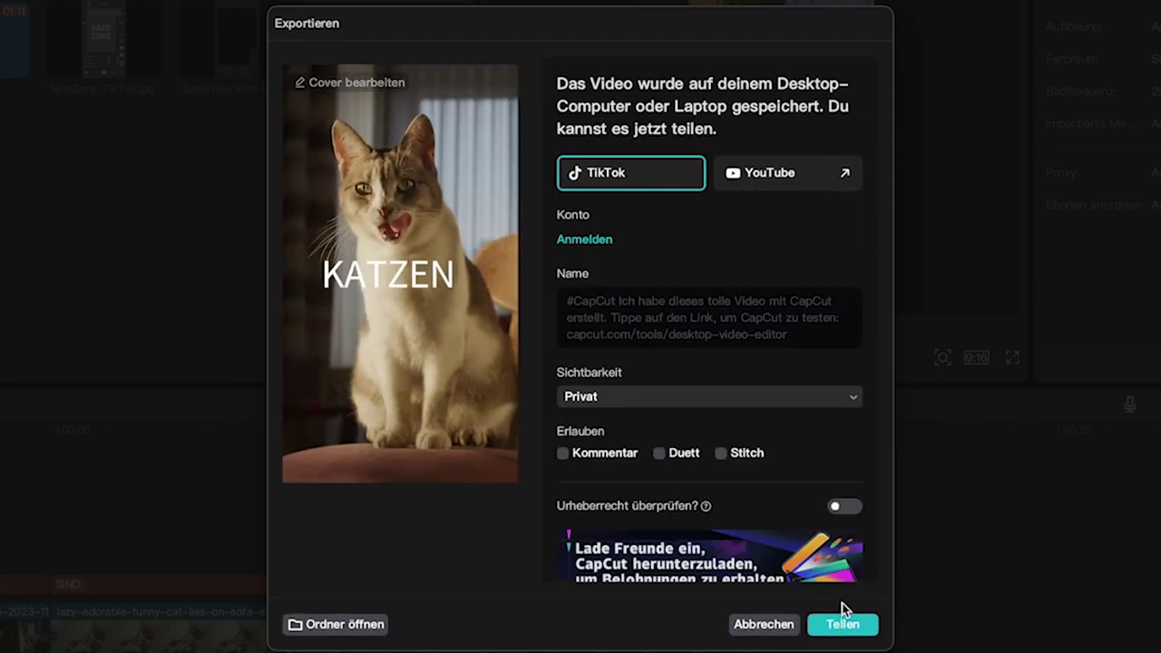
Switch to Finder, preview the exported Capcut_Haustiere.mp4 and close the preview.
mouse_move(402, 393)
left_click(300, 466)
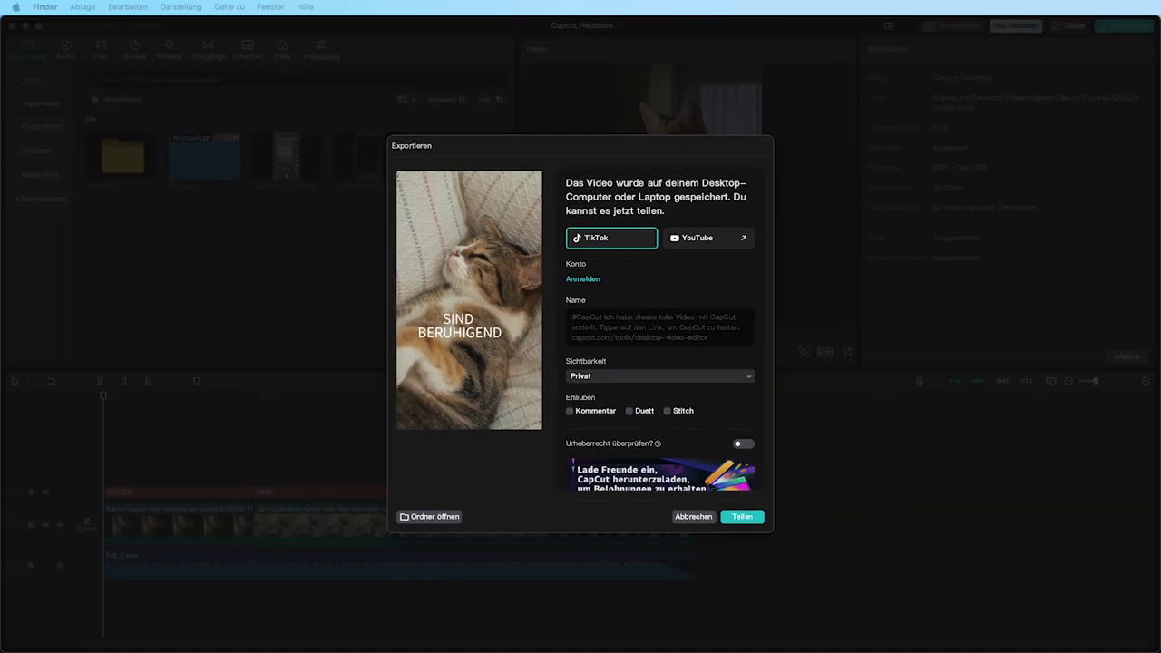
key("space")
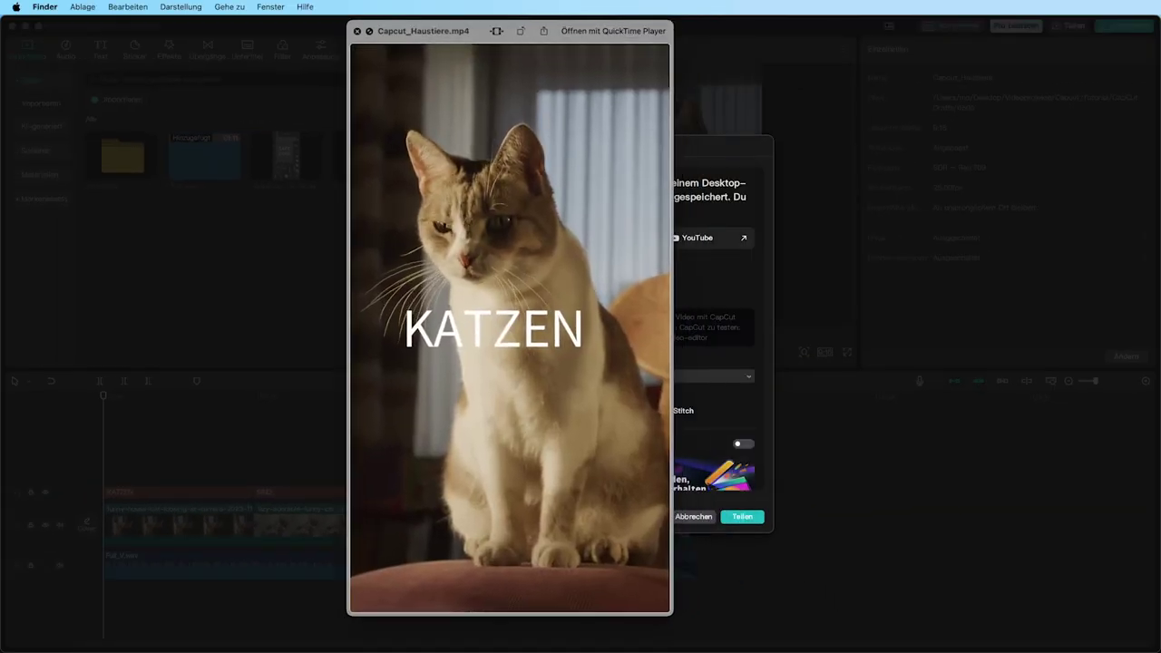
key("space")
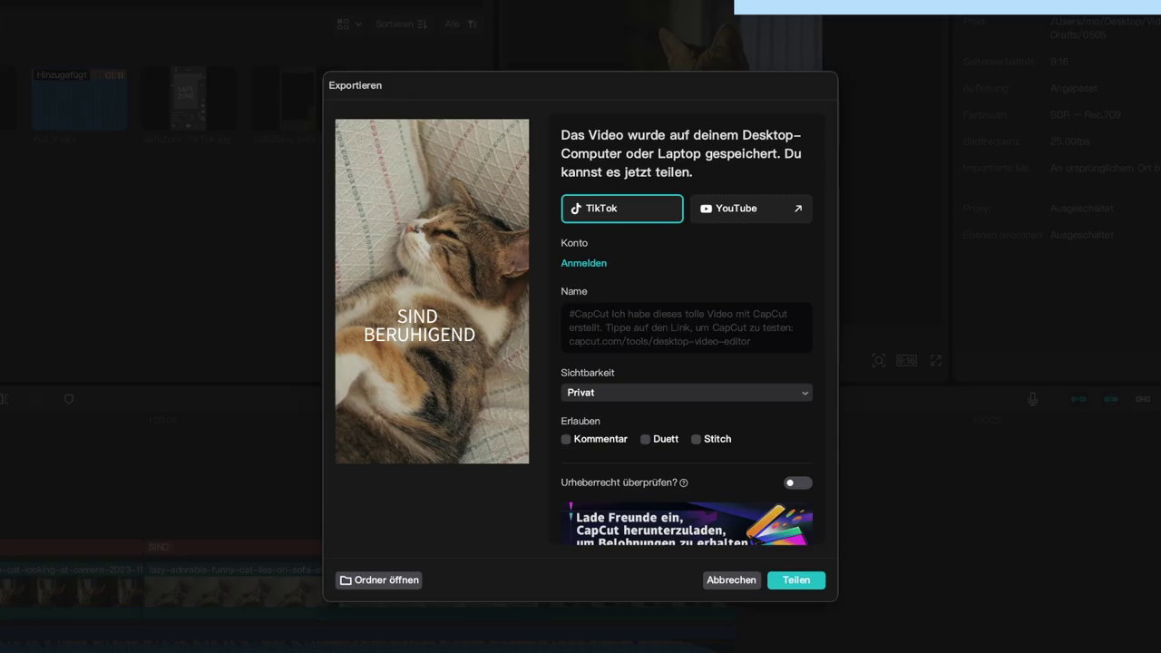